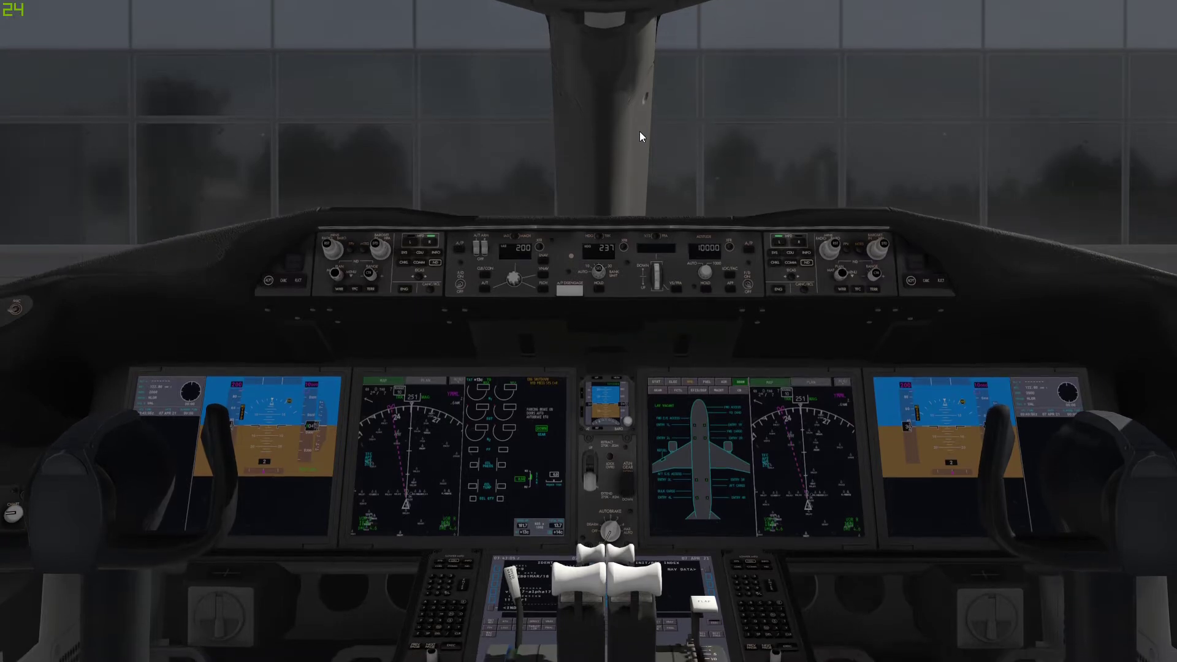
- Look around the cockpit at the flight displays, the glareshield panel and the centre pedestal
key("Right")
key("Left")
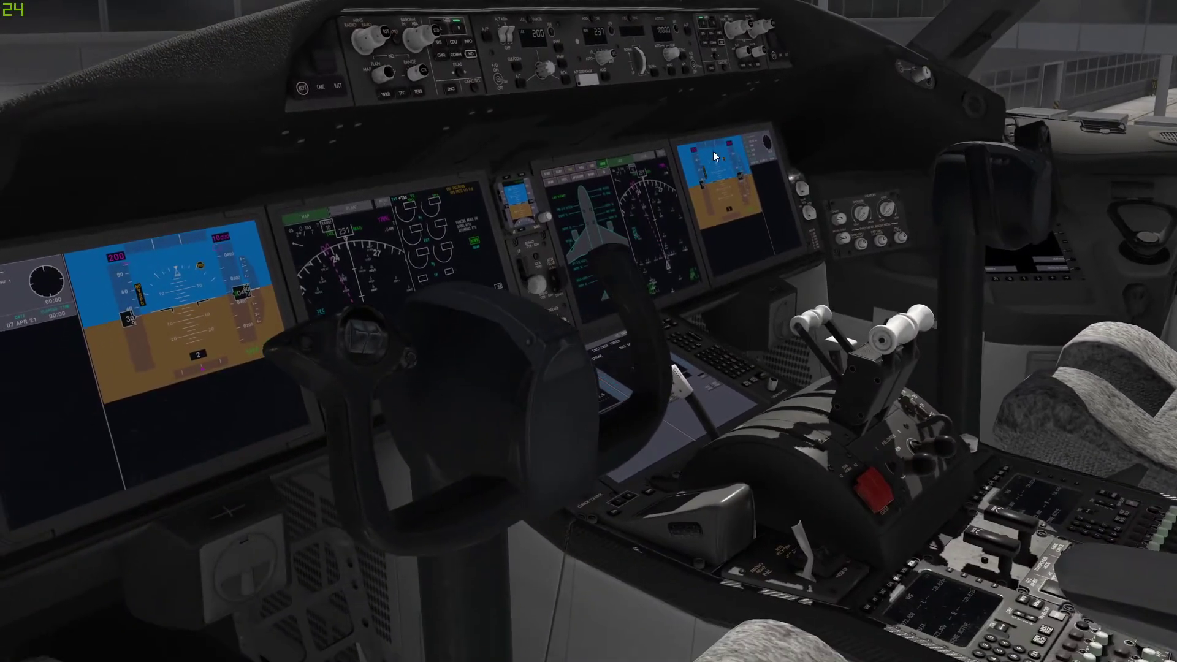
key("w")
key("e")
key("f")
left_click_drag(760, 284, 487, 253)
key("shift+4")
left_click_drag(1029, 244, 459, 255)
left_click_drag(766, 270, 627, 257)
key("shift+1")
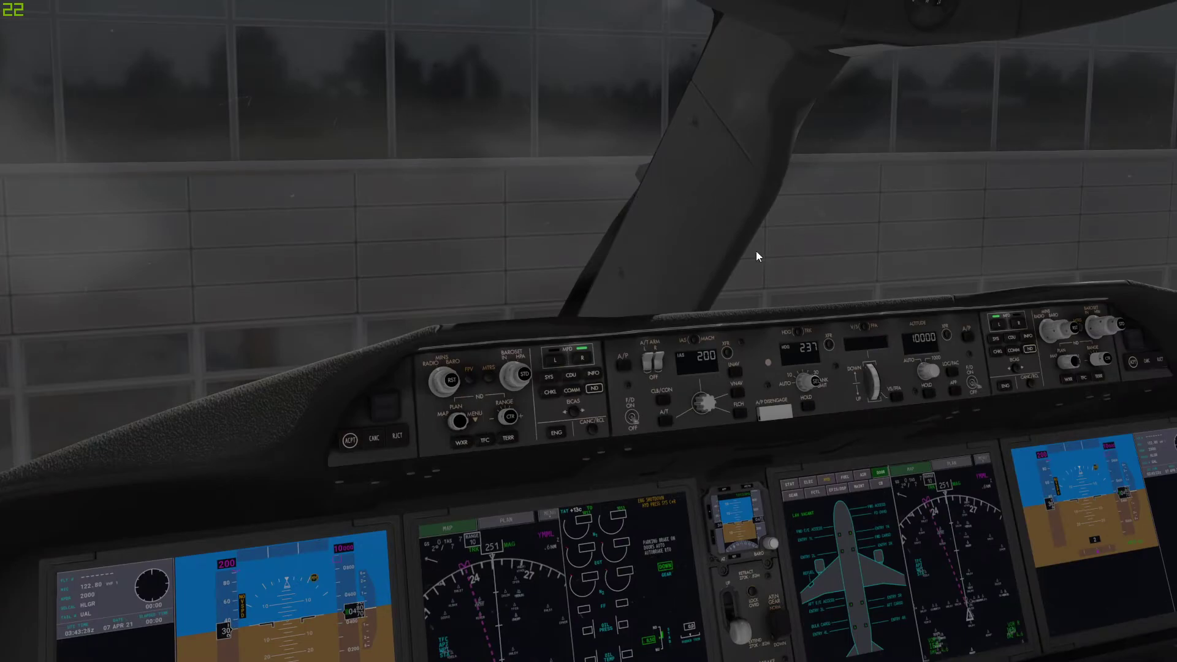
left_click_drag(726, 236, 679, 305)
- Examine the IDENT page on the captain's side CDU and the neighbouring INIT/REF INDEX display
scroll(680, 305, "up", 3)
scroll(679, 304, "up", 5)
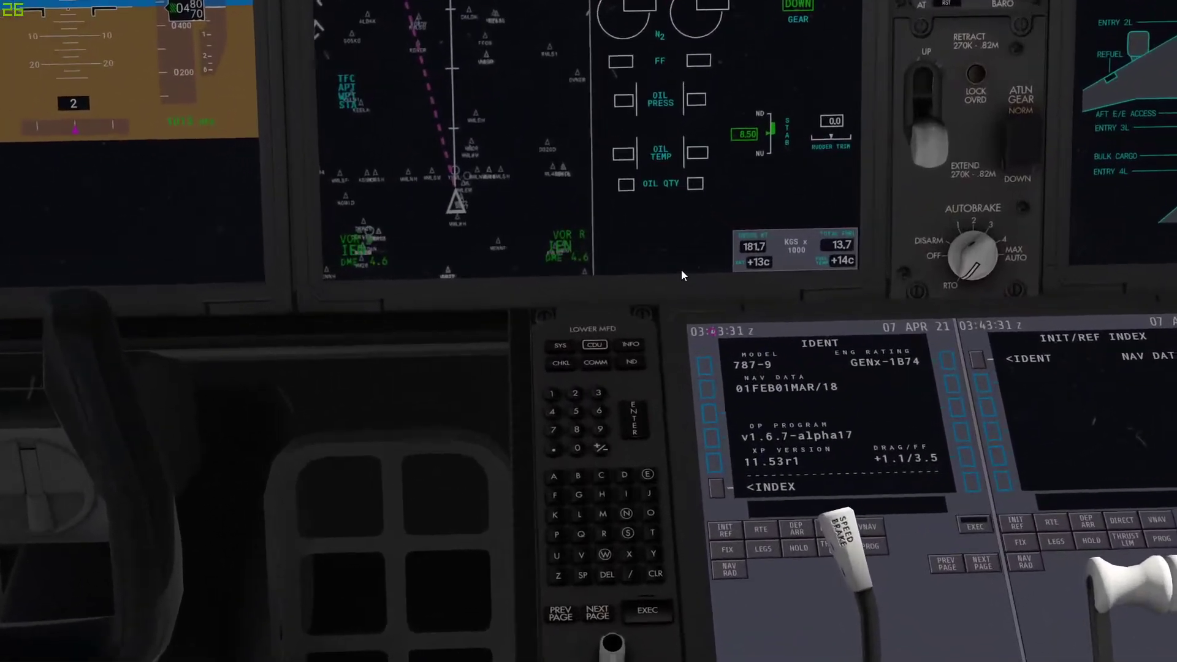
scroll(730, 259, "up", 4)
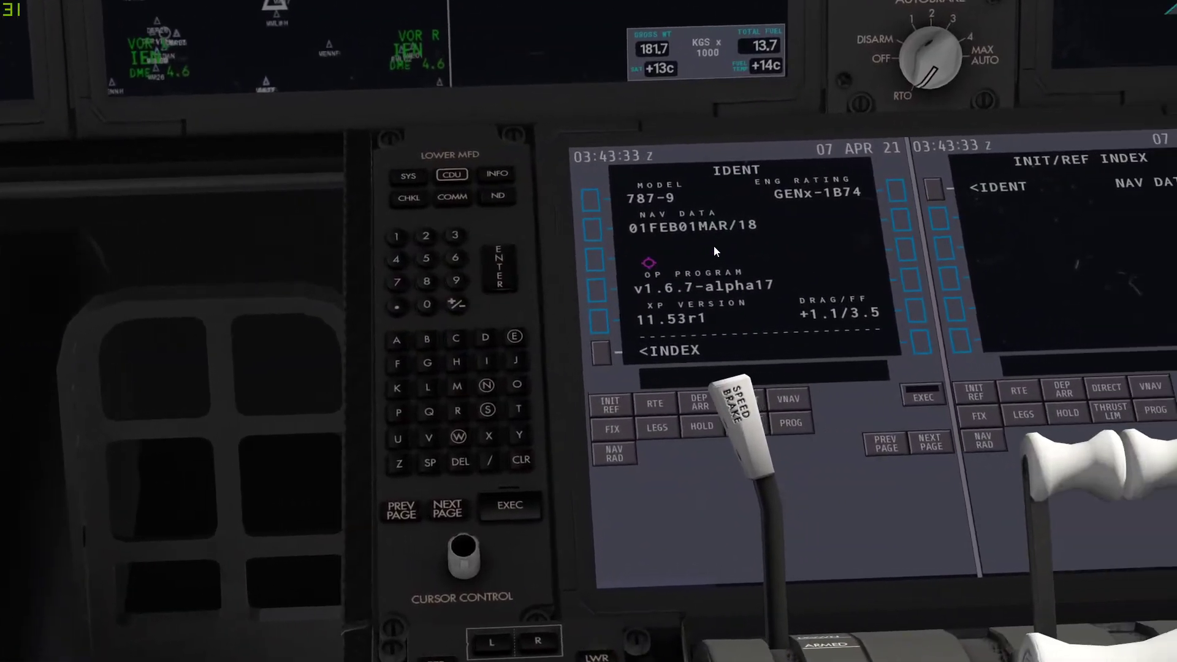
scroll(697, 236, "up", 3)
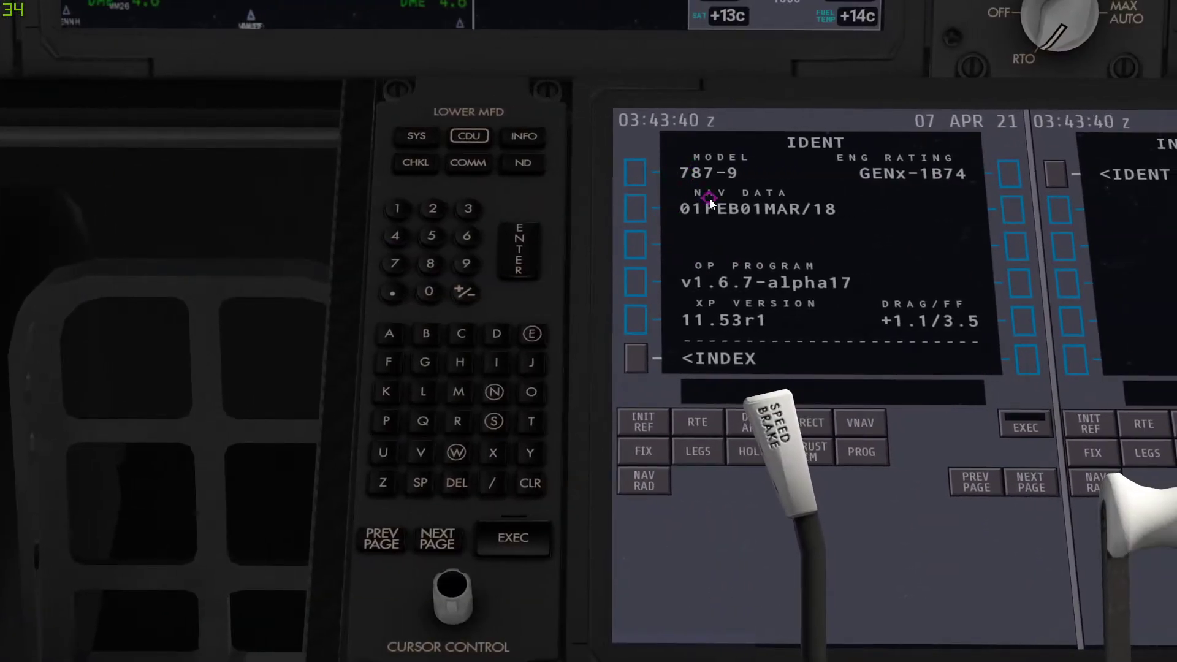
scroll(803, 216, "down", 3)
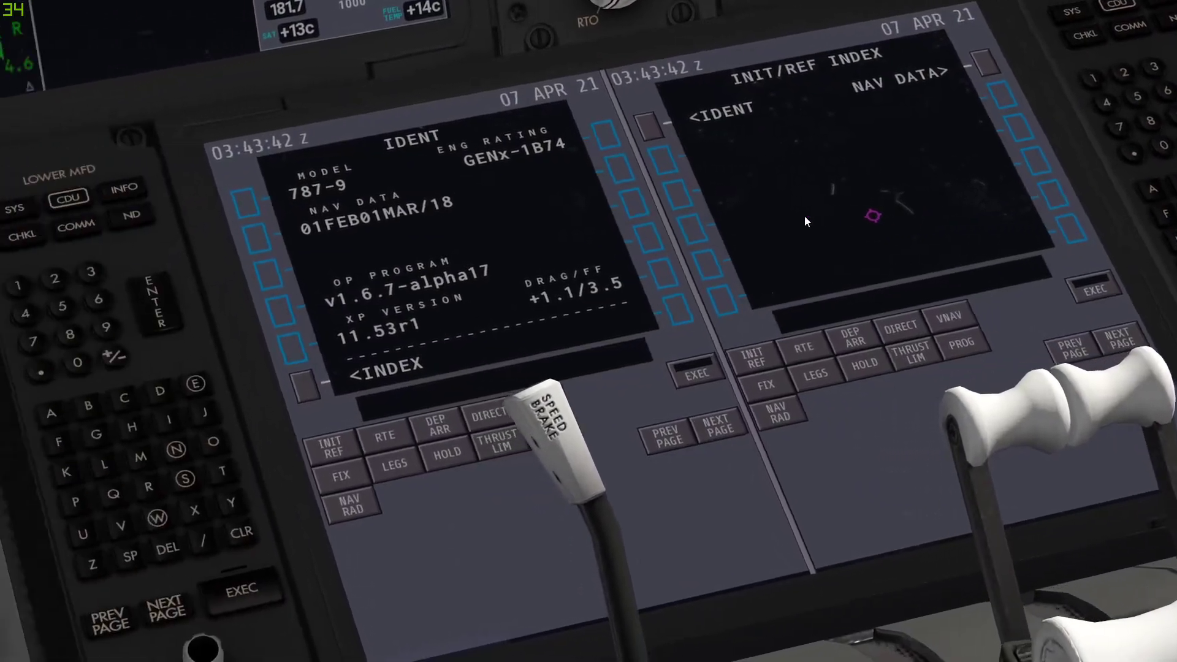
left_click_drag(804, 215, 789, 196)
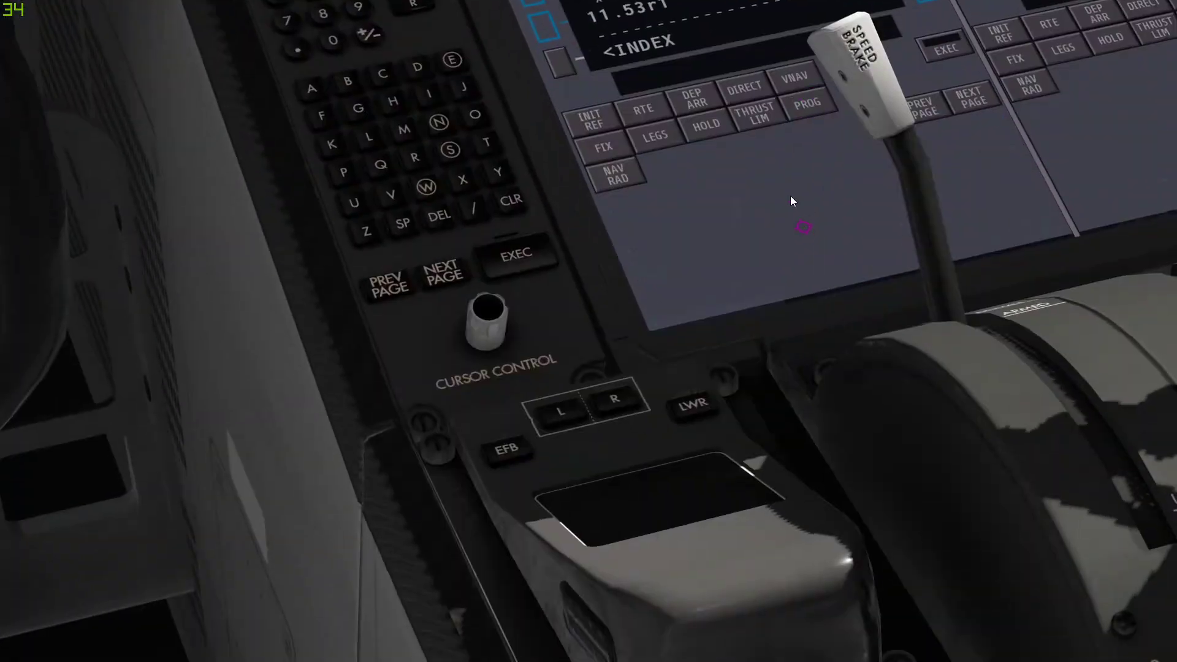
scroll(790, 200, "down", 3)
- Bring up the AviTab tablet with the UA 074 MEL-SYD operational flight plan
mouse_move(174, 38)
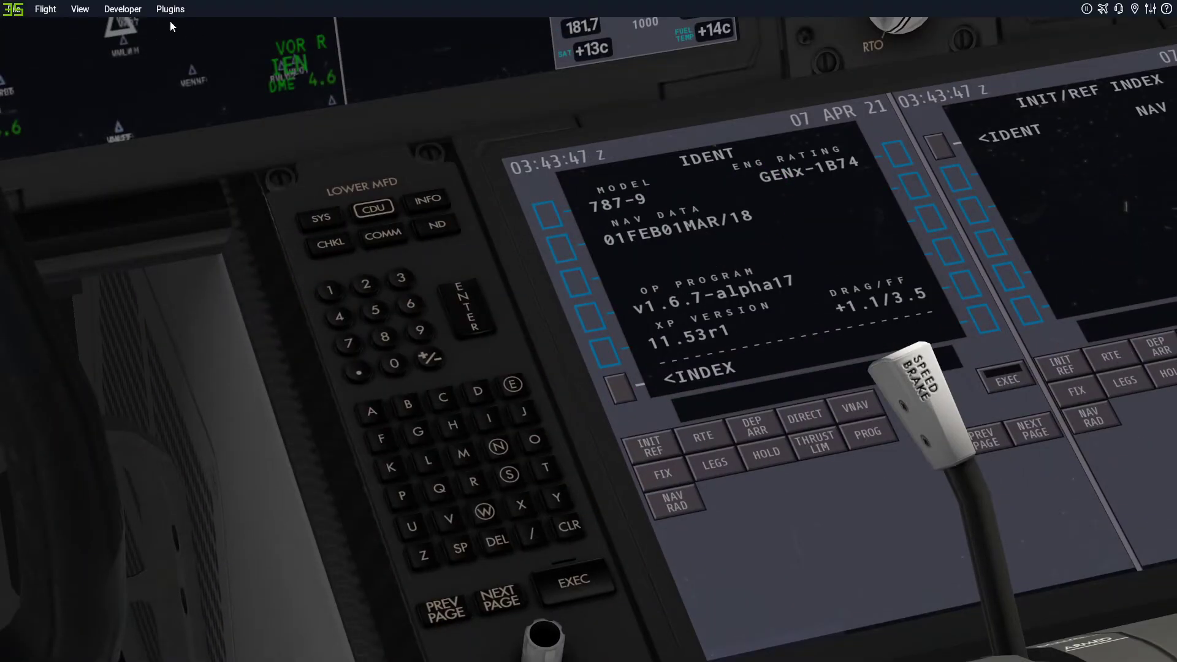
left_click(170, 8)
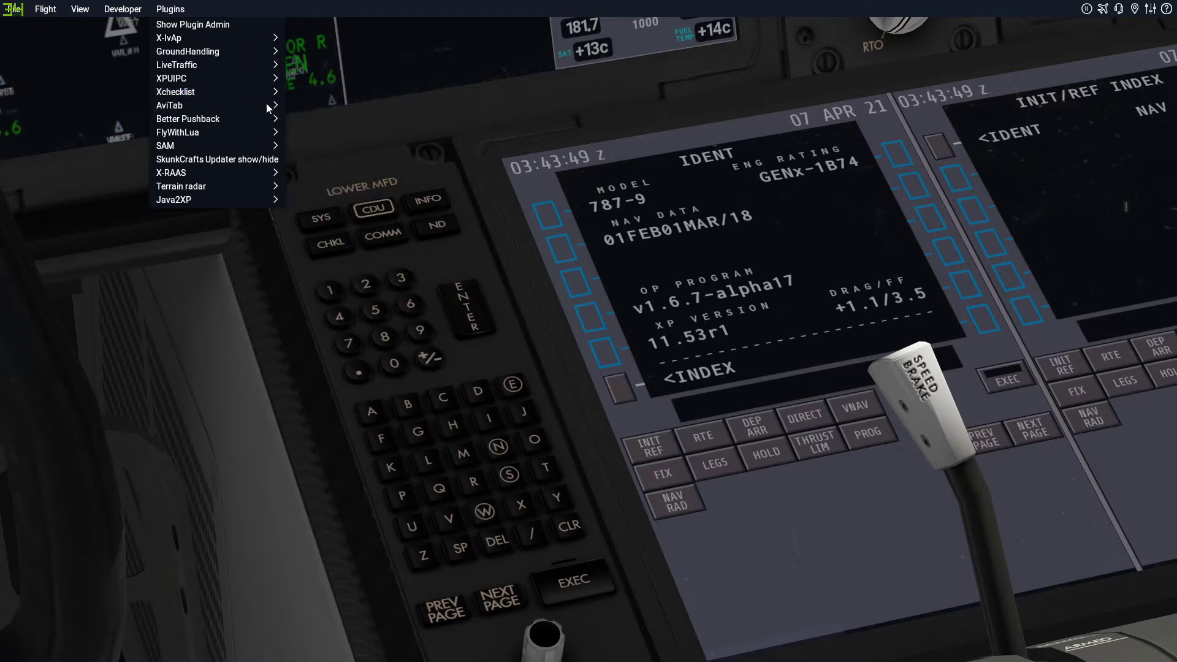
mouse_move(268, 108)
left_click(323, 107)
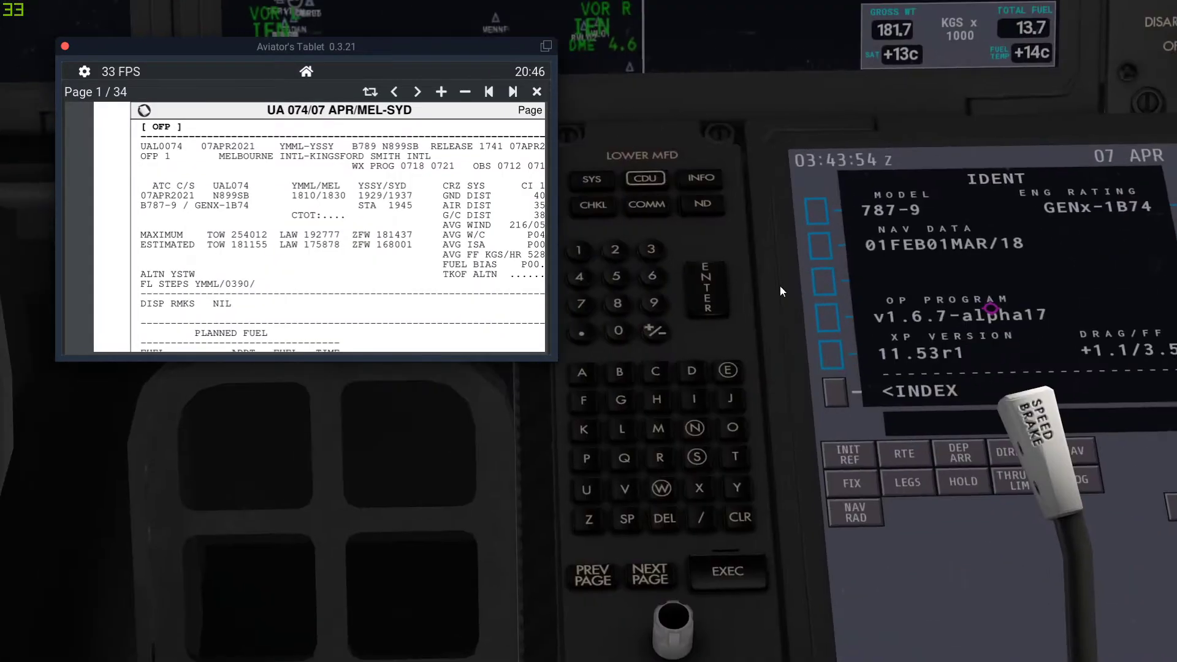
- Go to the INIT/REF INDEX on the left CDU and open the IDENT page from it
scroll(1002, 296, "down", 2)
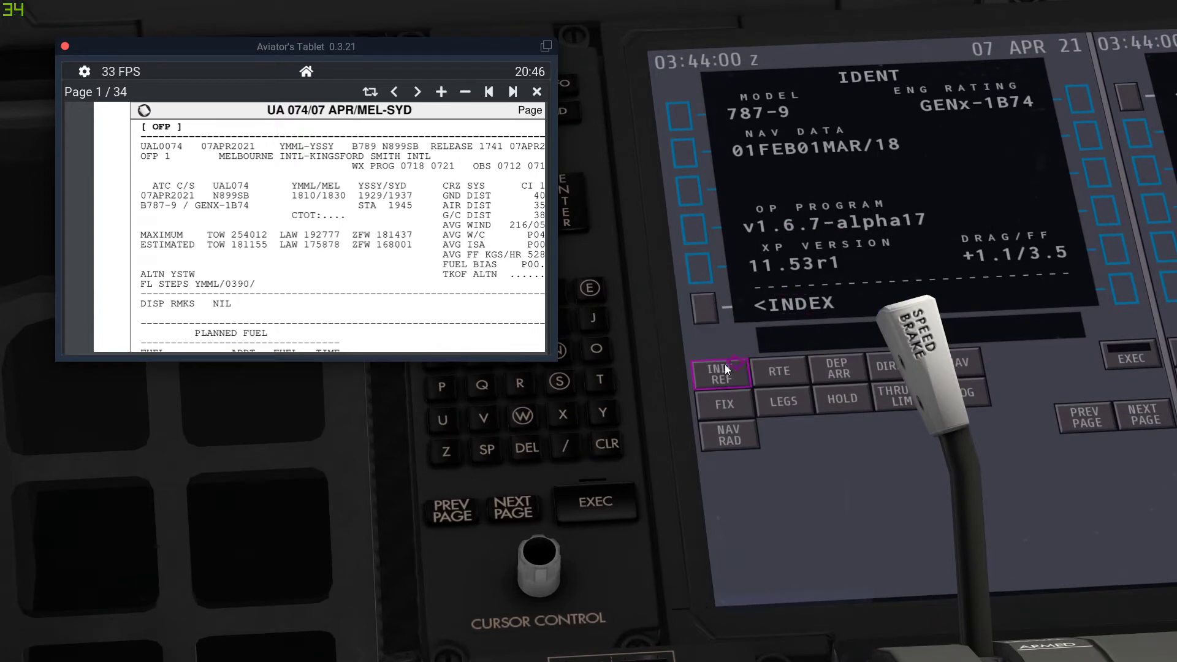
left_click(725, 368)
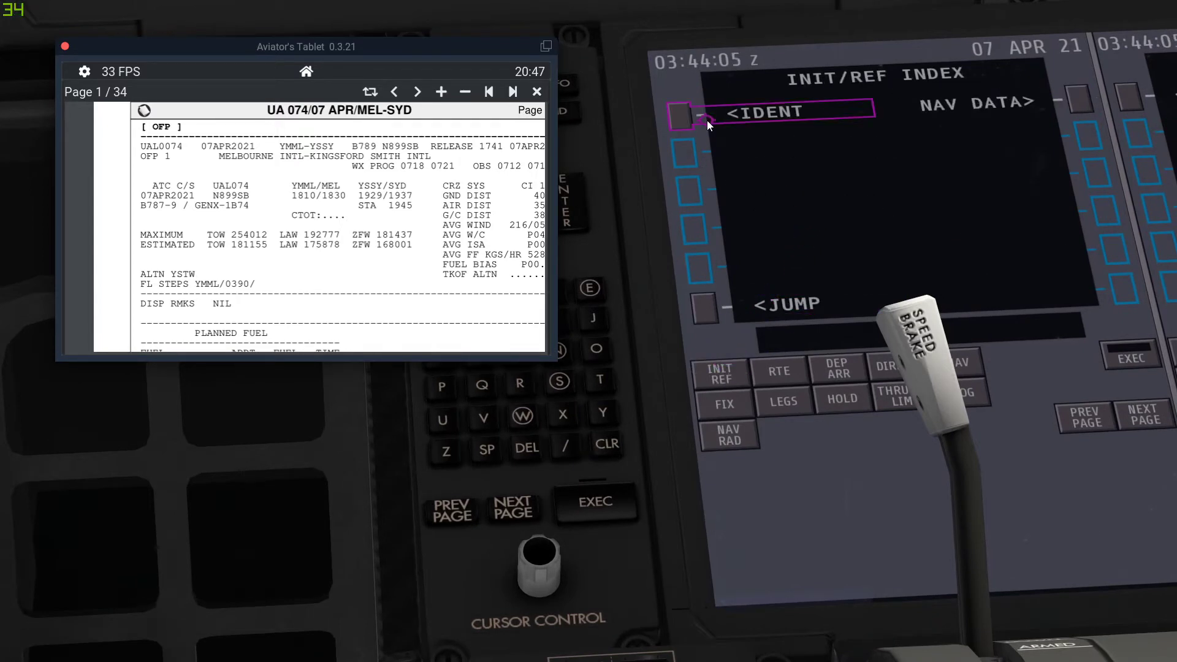
left_click(707, 120)
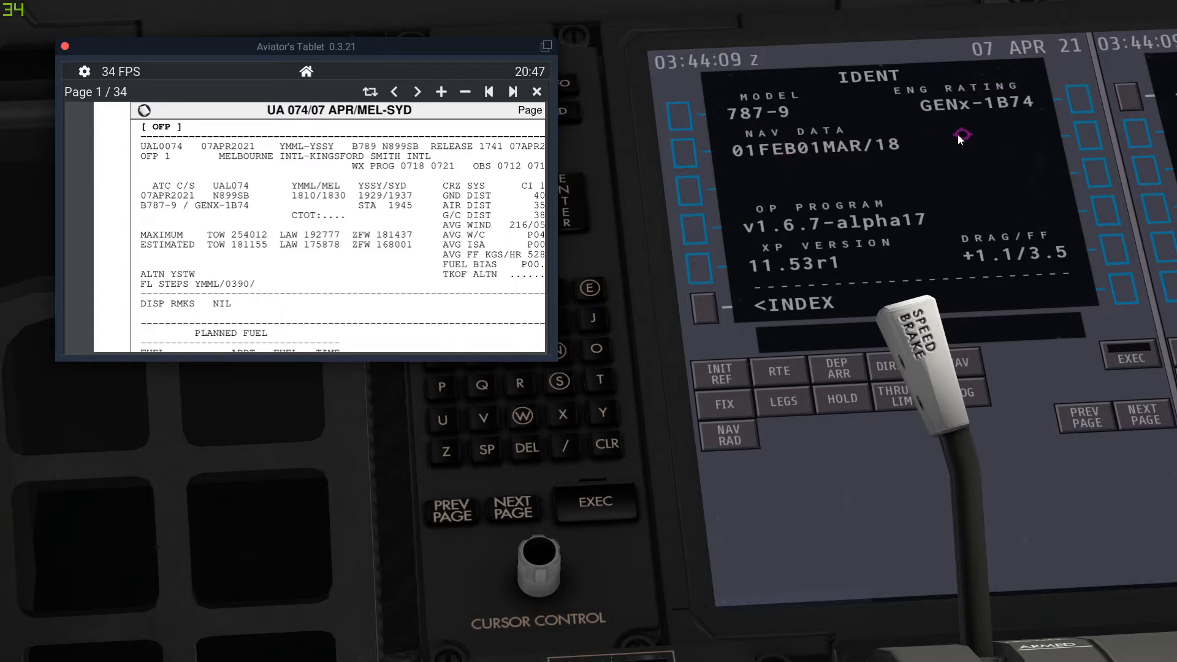
- Check the radio tuning page on the left CDU and open its route (RTE) page
left_click_drag(362, 243, 314, 222)
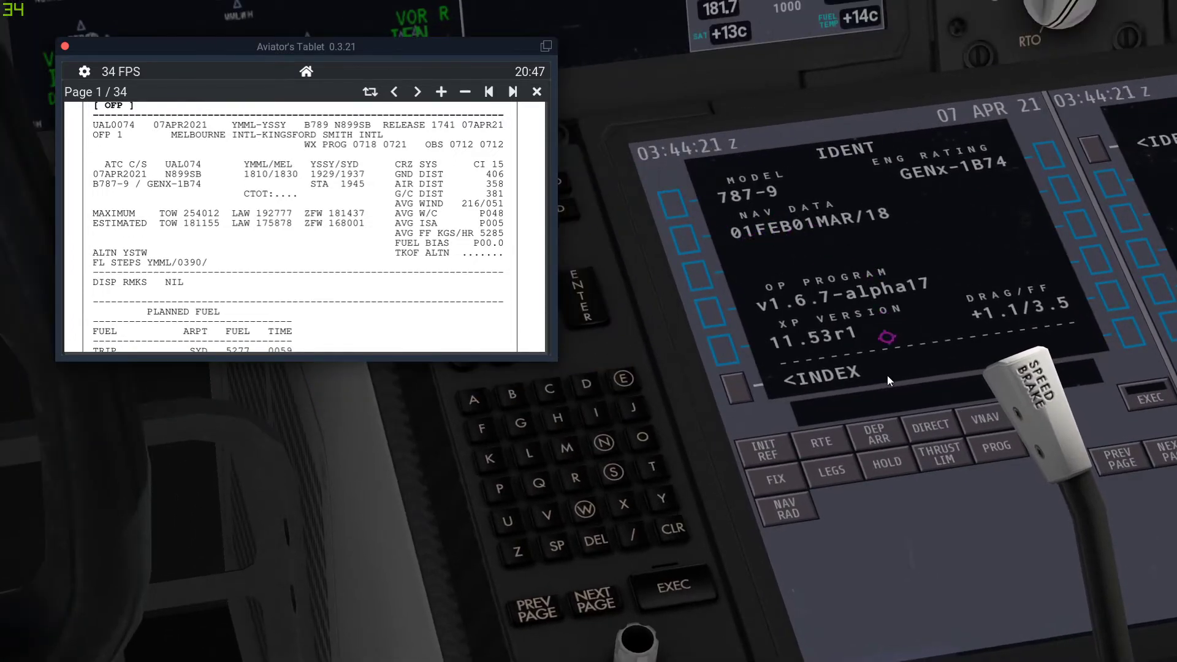
left_click(811, 501)
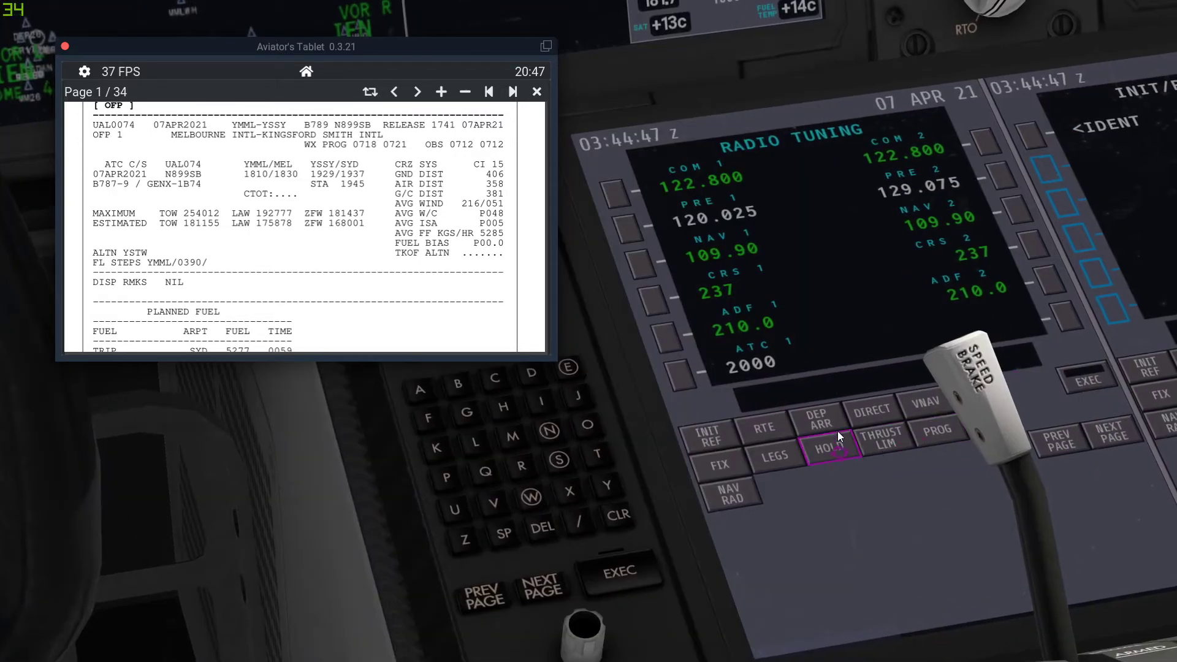
left_click(773, 424)
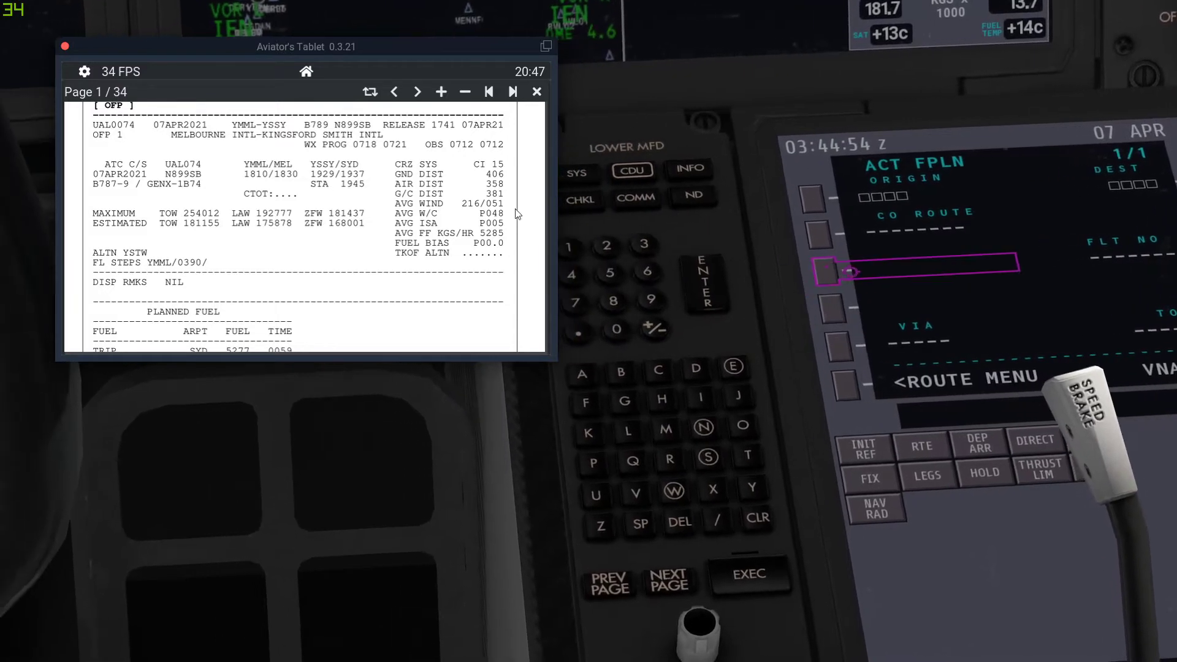
- Move the tablet clear of the CDU keypad and enlarge the ROUTING section on page 2 of the flight plan
left_click_drag(364, 58, 304, 74)
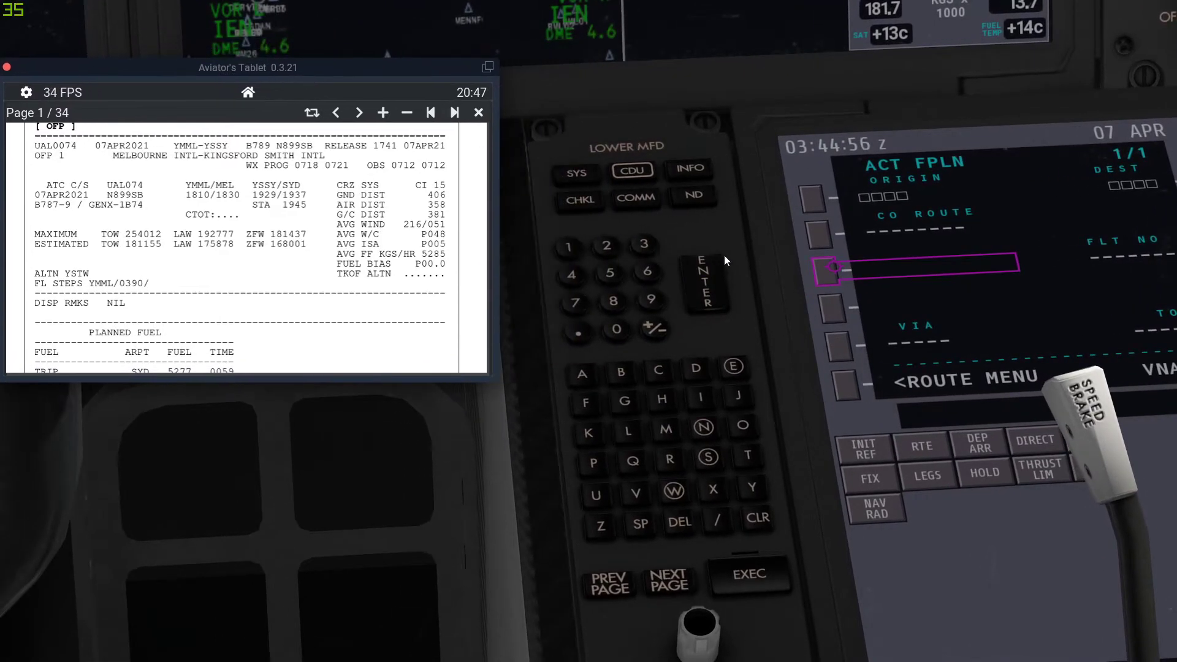
scroll(266, 283, "down", 5)
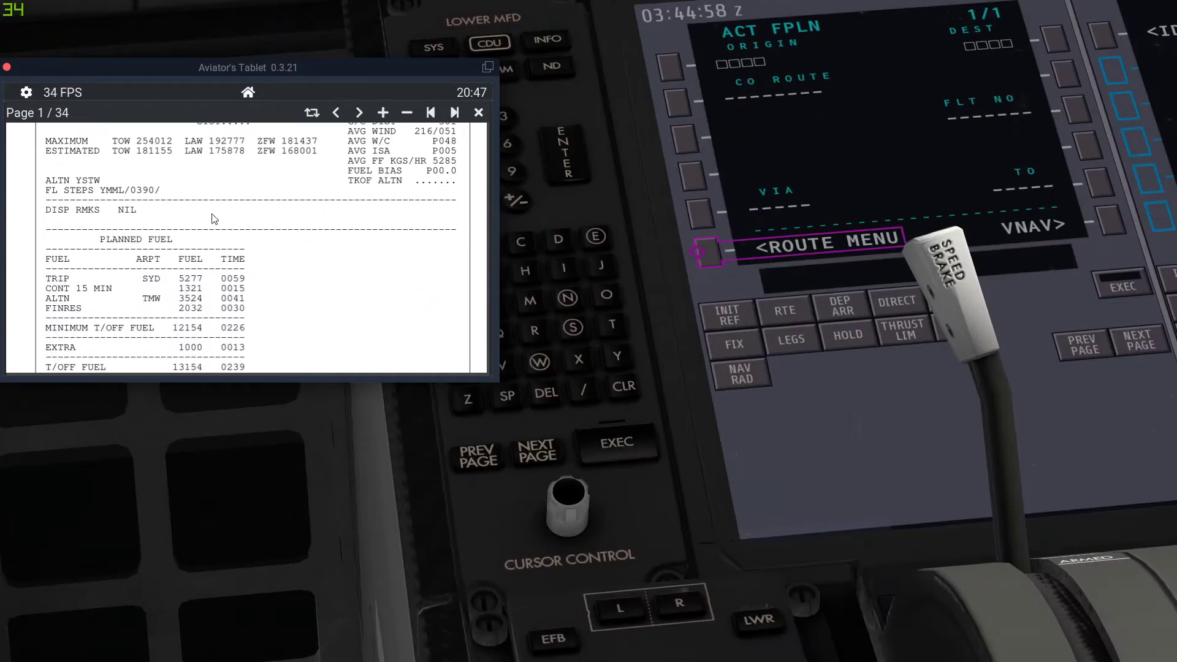
scroll(302, 270, "down", 5)
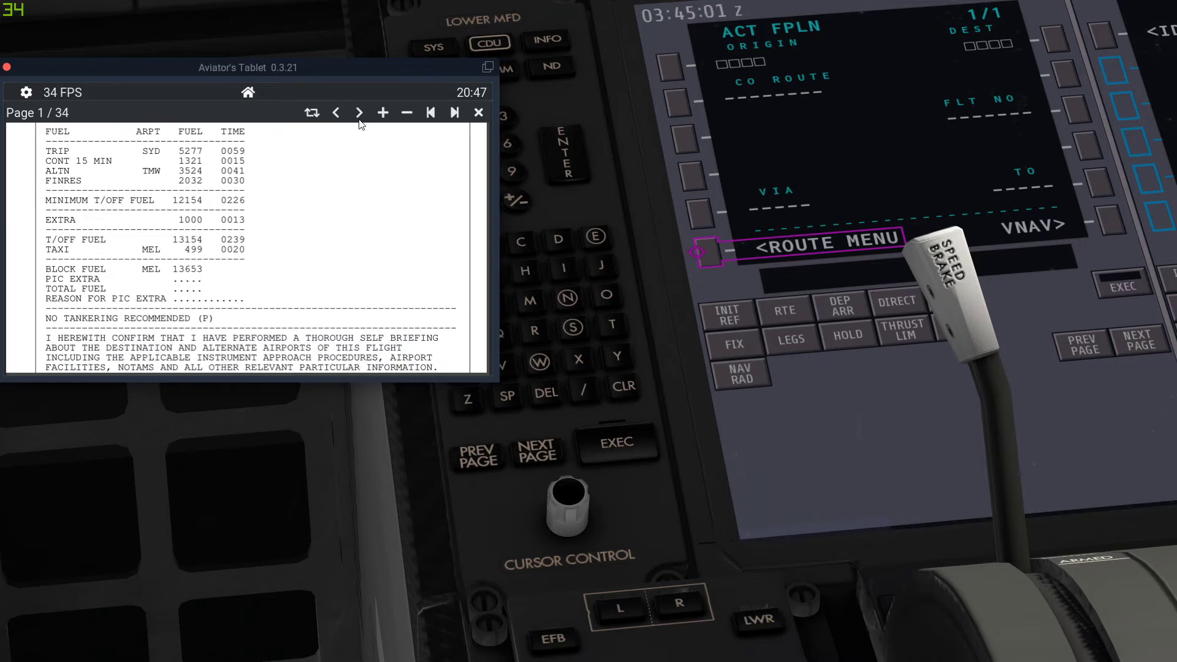
scroll(281, 245, "up", 6)
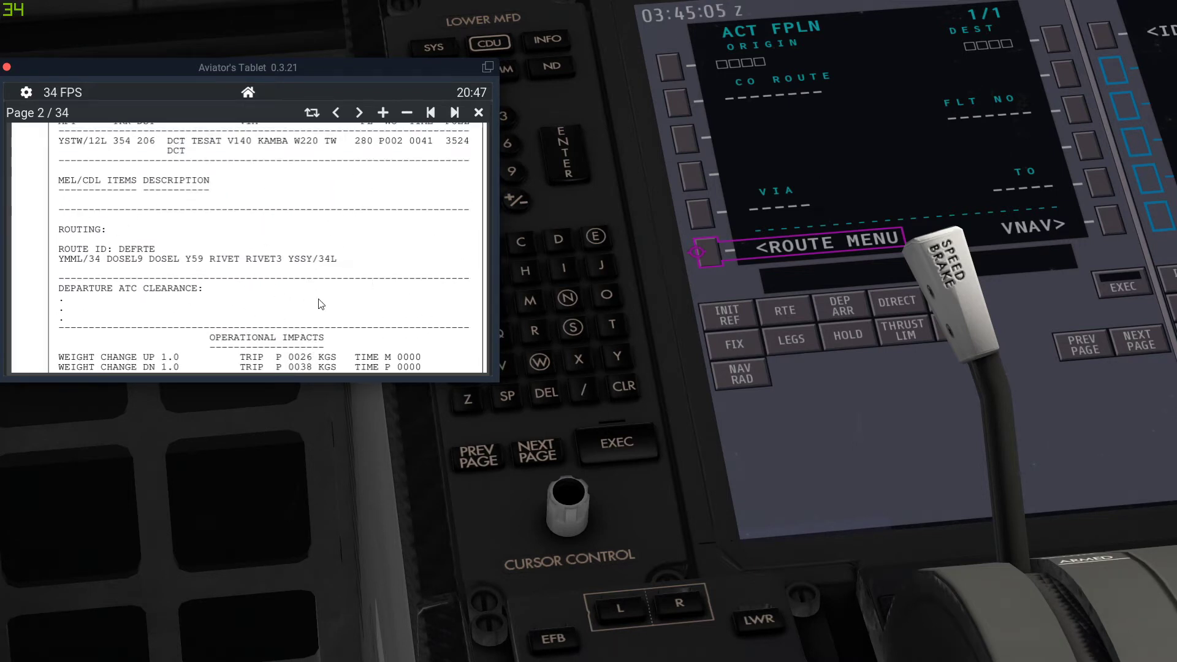
key("Up")
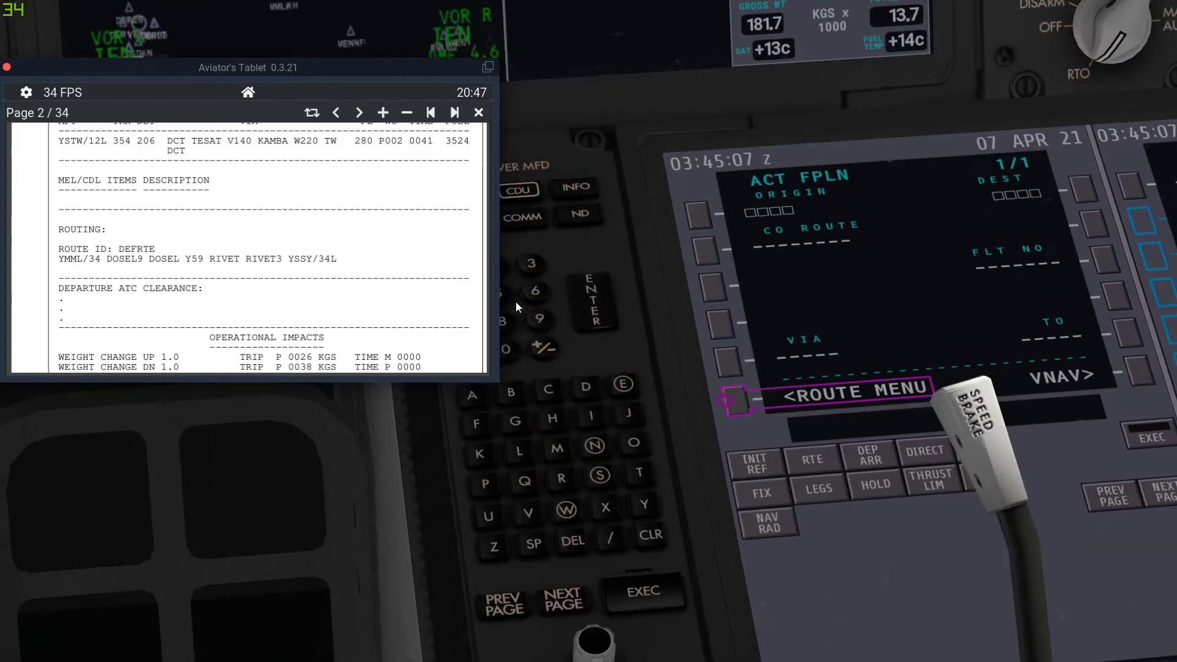
key("period")
scroll(633, 329, "down", 3)
scroll(631, 331, "up", 3)
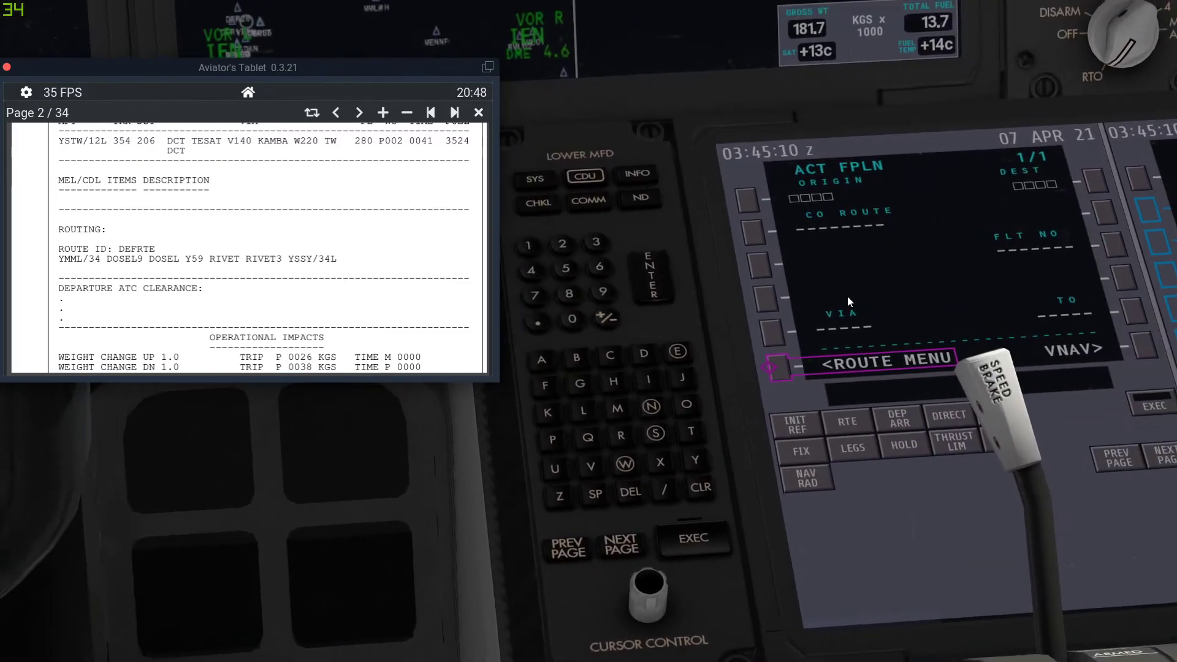
left_click_drag(332, 273, 359, 254)
scroll(120, 239, "up", 1)
left_click_drag(242, 257, 270, 257)
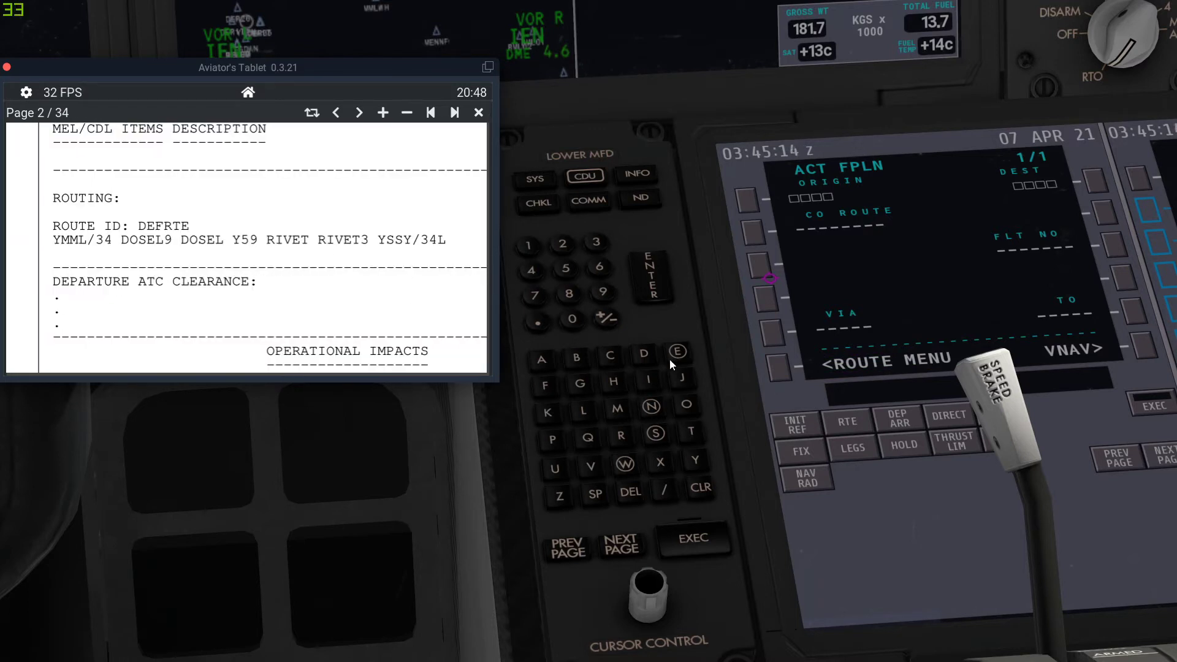
- Examine the left and right CDU screens and their keypads around the centre pedestal
key("Left")
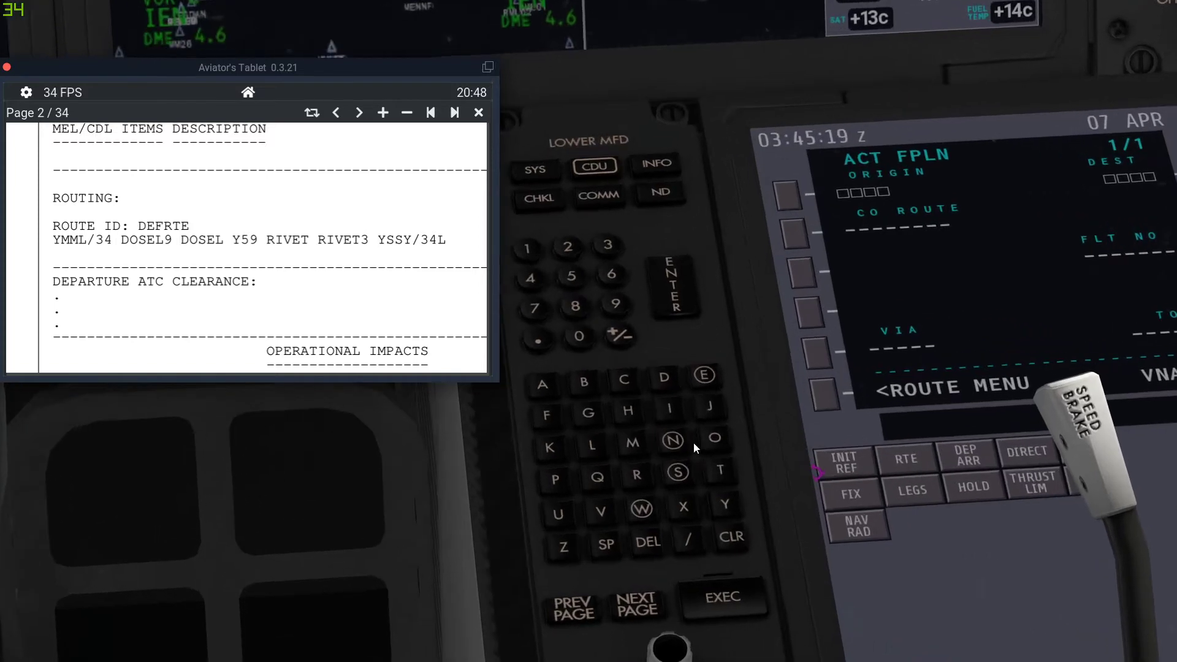
scroll(677, 426, "down", 3)
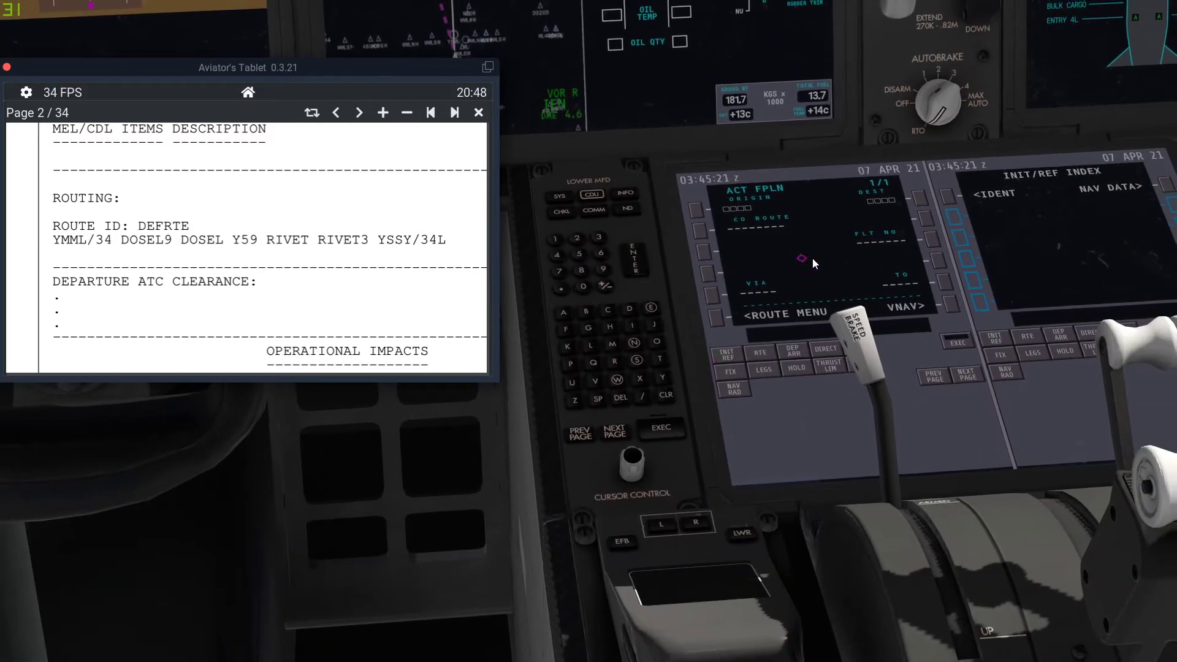
key("Right")
key("e")
key("q")
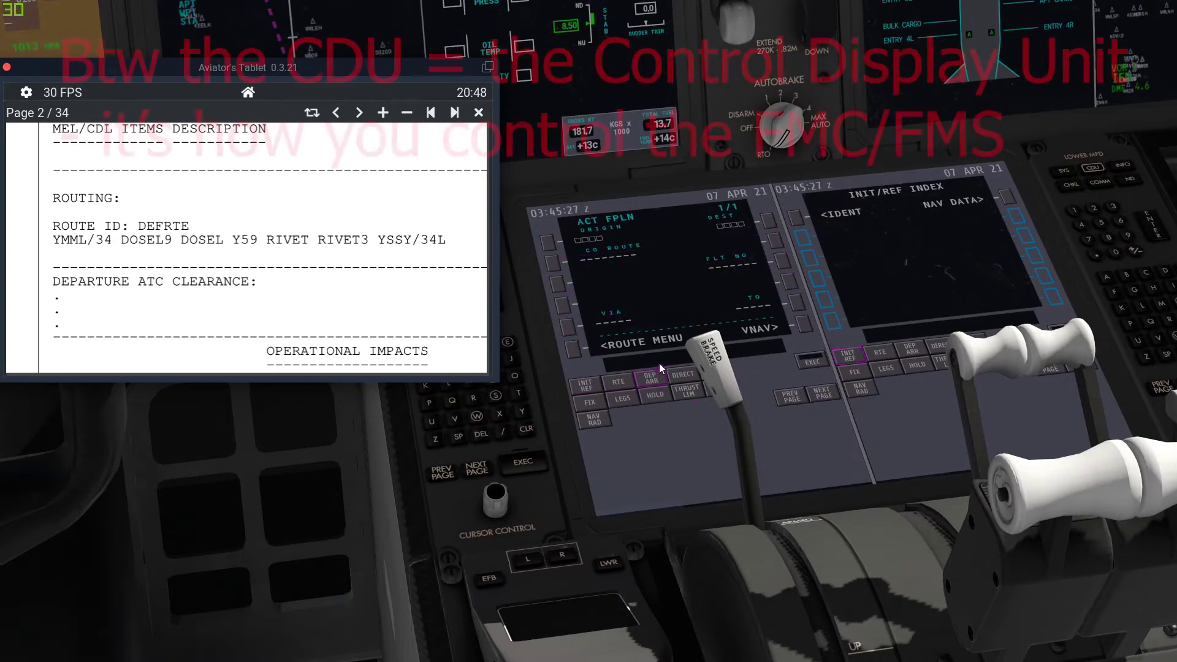
key("q")
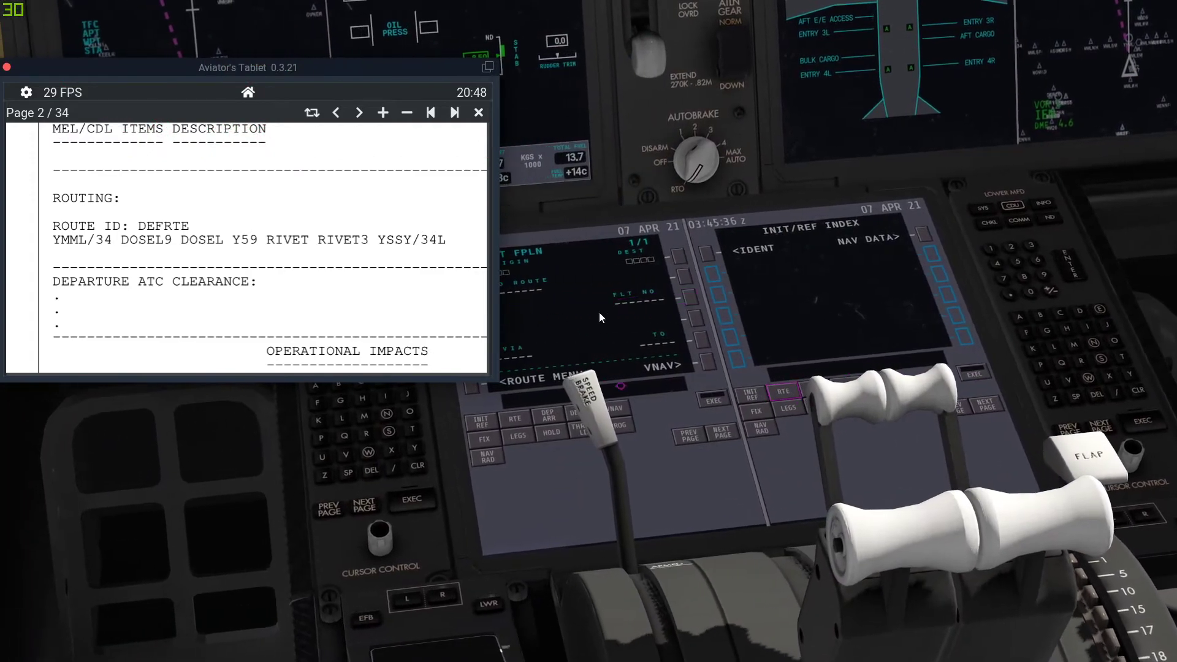
scroll(652, 340, "up", 3)
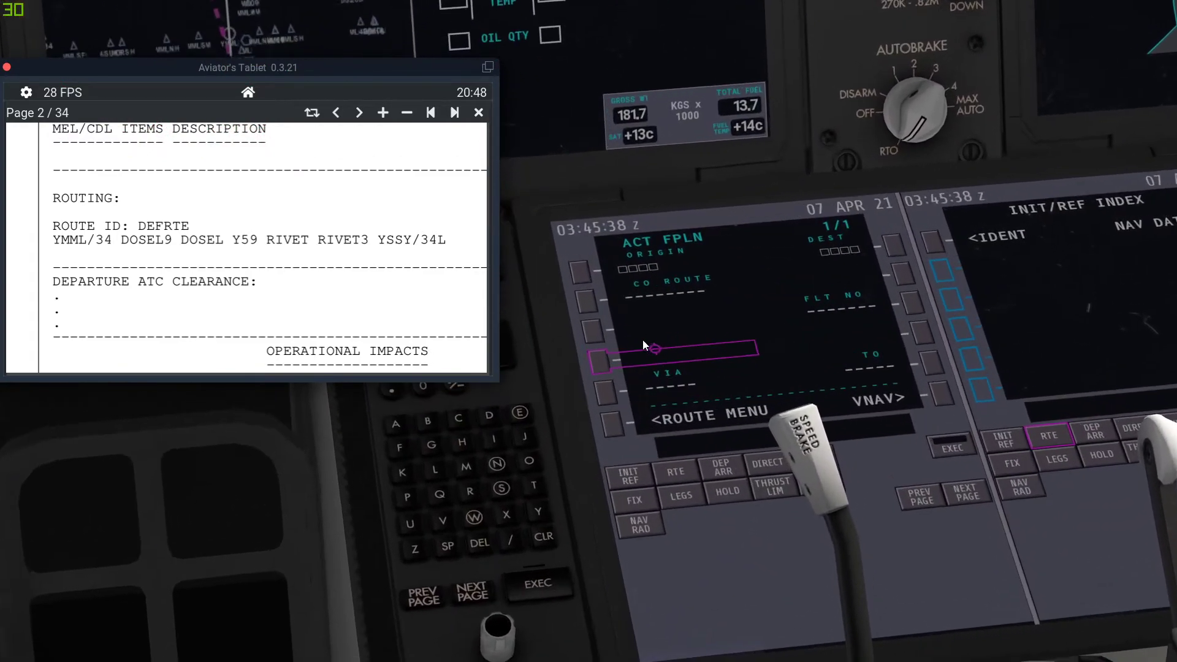
key("Left")
key("Down")
scroll(682, 343, "up", 1)
key("Right")
key("Up")
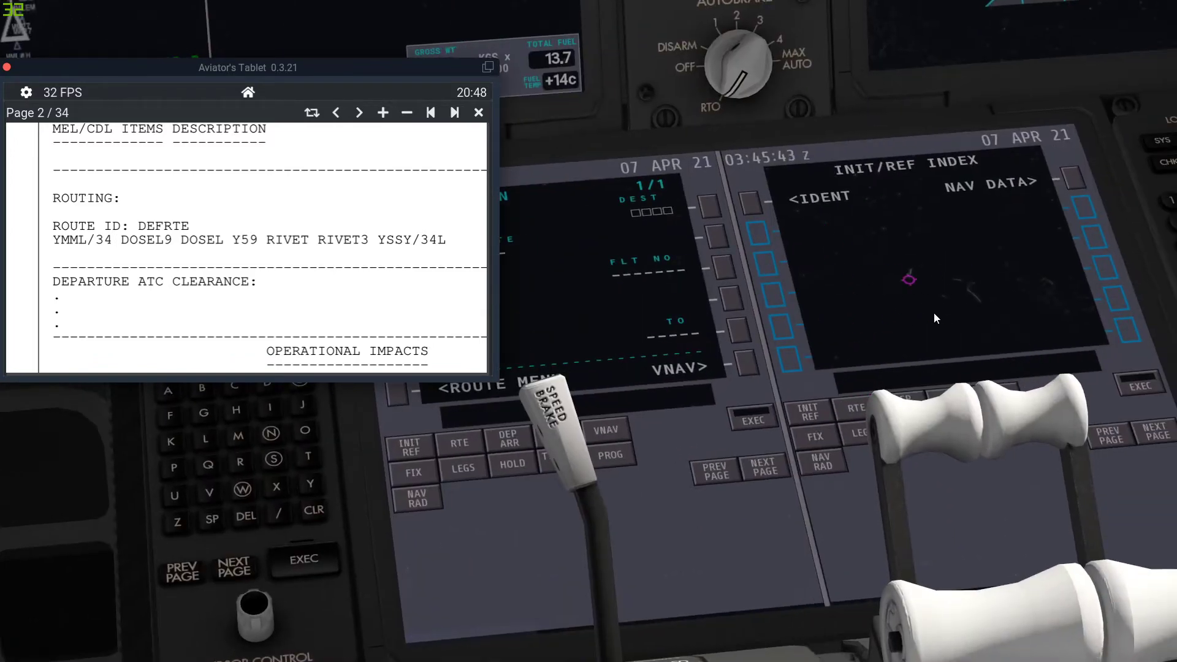
key("e")
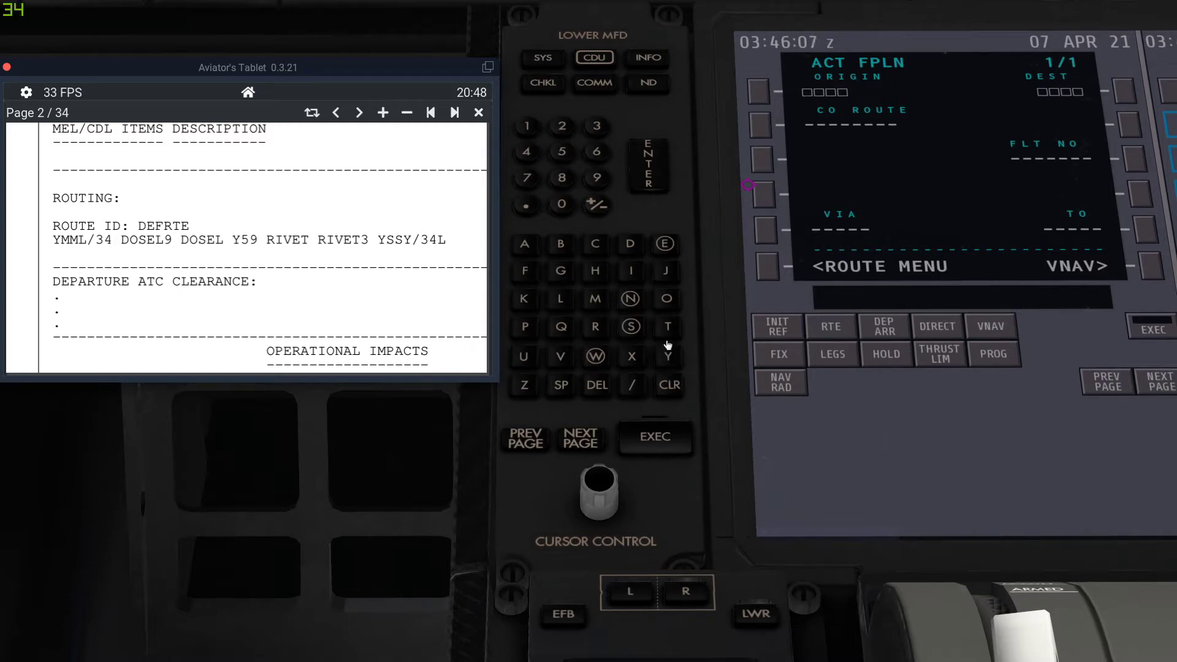
- Open the route page on the right CDU and enter YMML as the origin airport
key("Right")
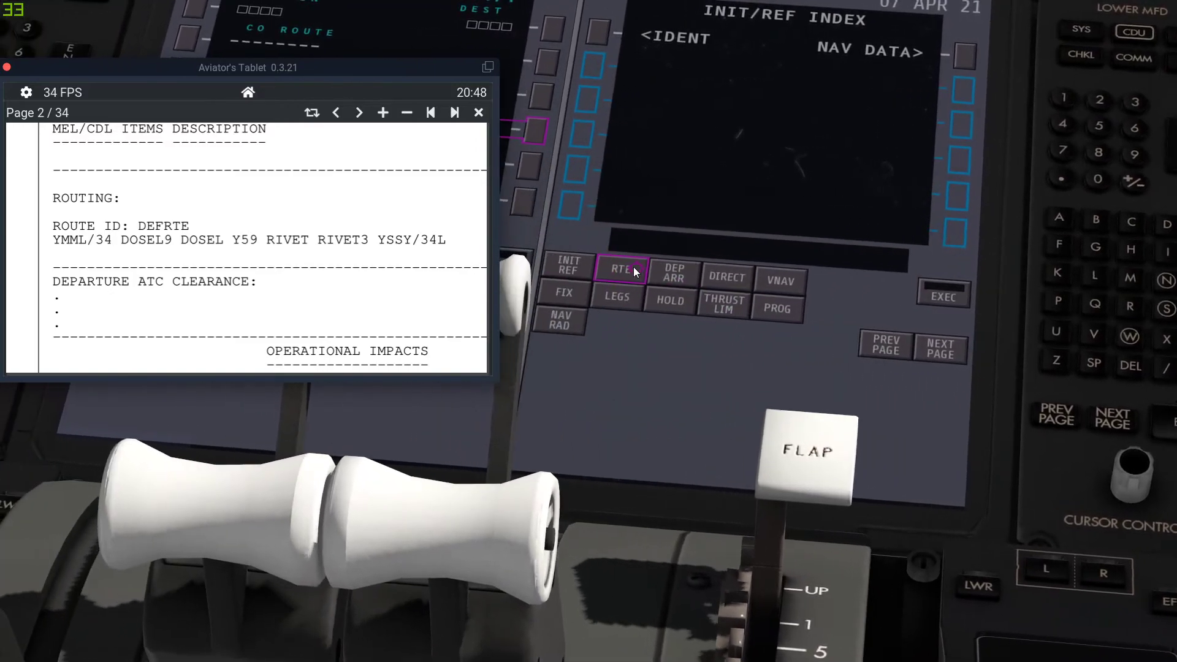
left_click(634, 267)
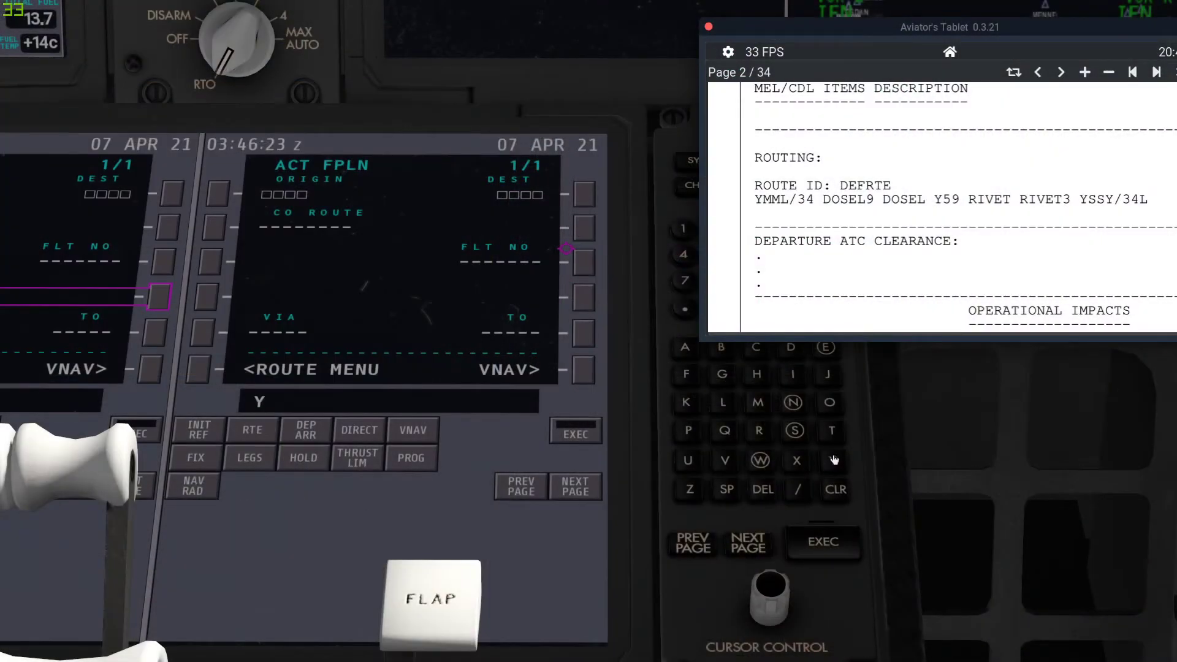
left_click(759, 403)
left_click(723, 402)
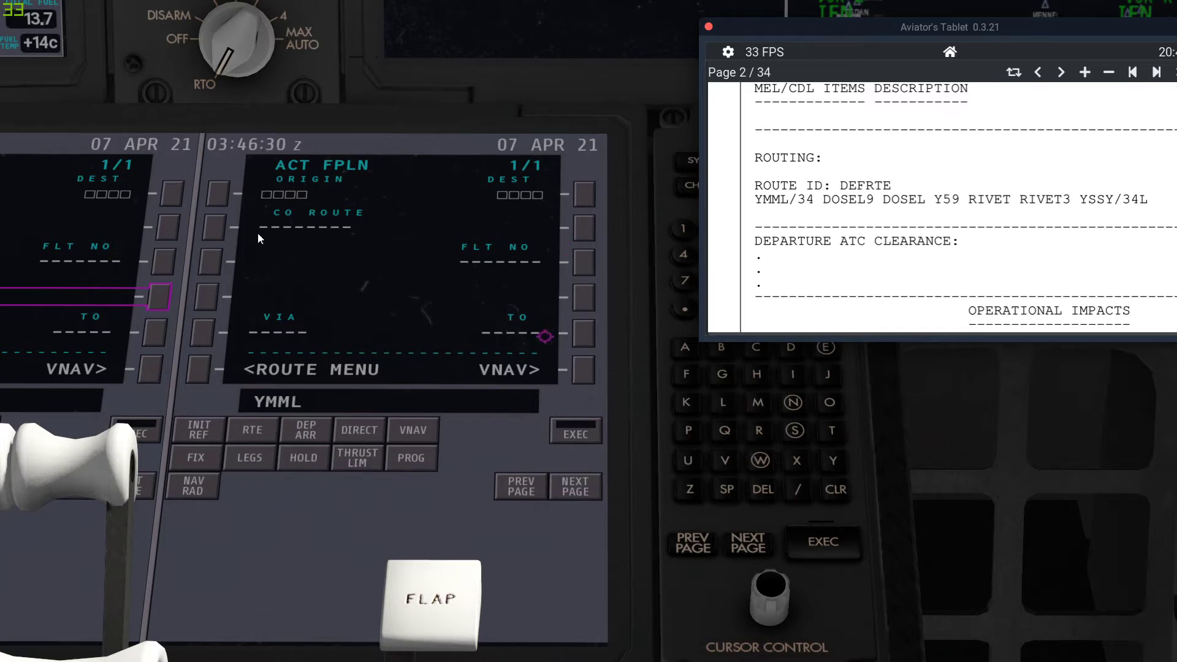
left_click(247, 193)
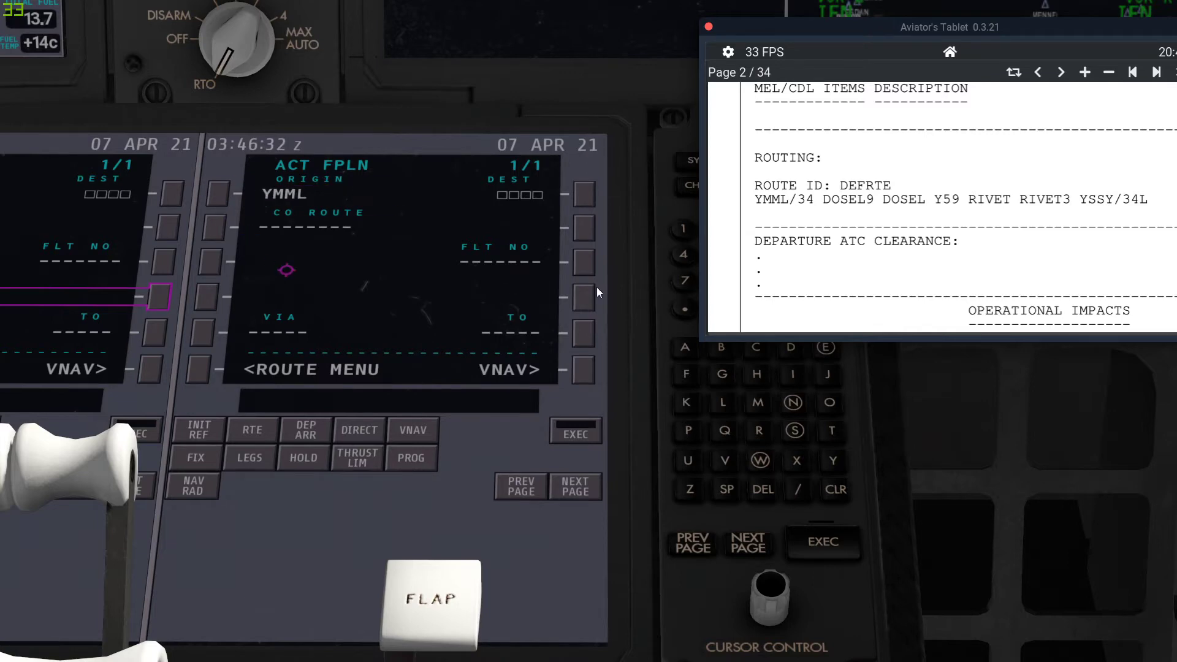
left_click_drag(791, 372, 793, 371)
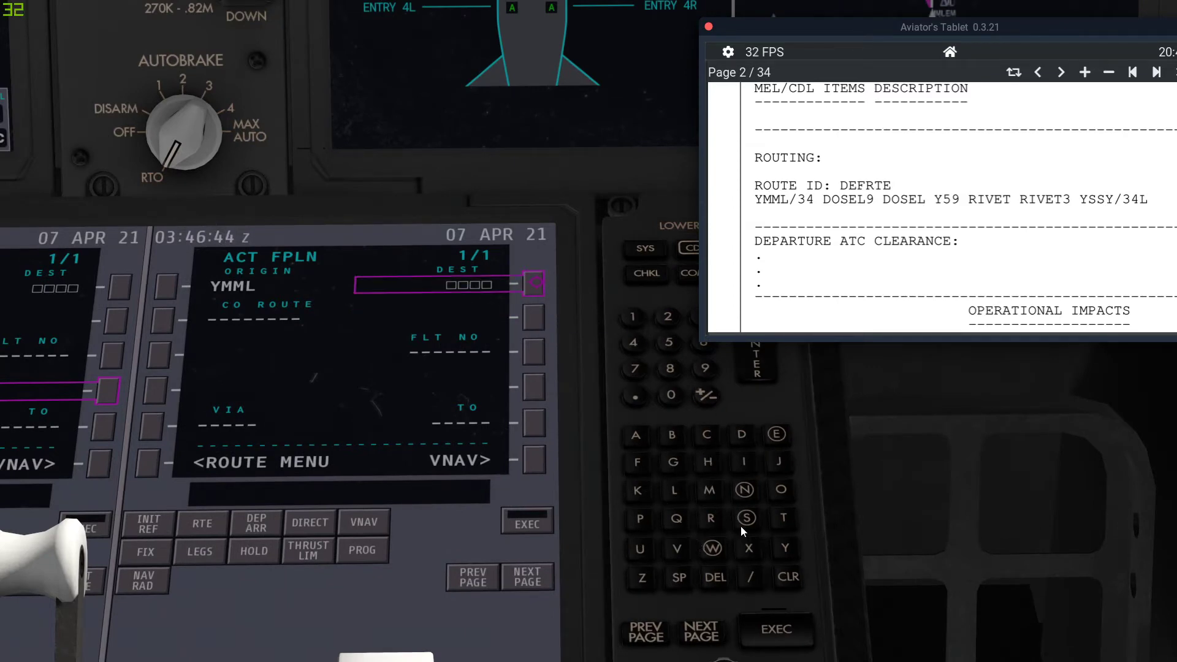
- Enter YSSY as the destination airport on the right CDU's route page
left_click(784, 547)
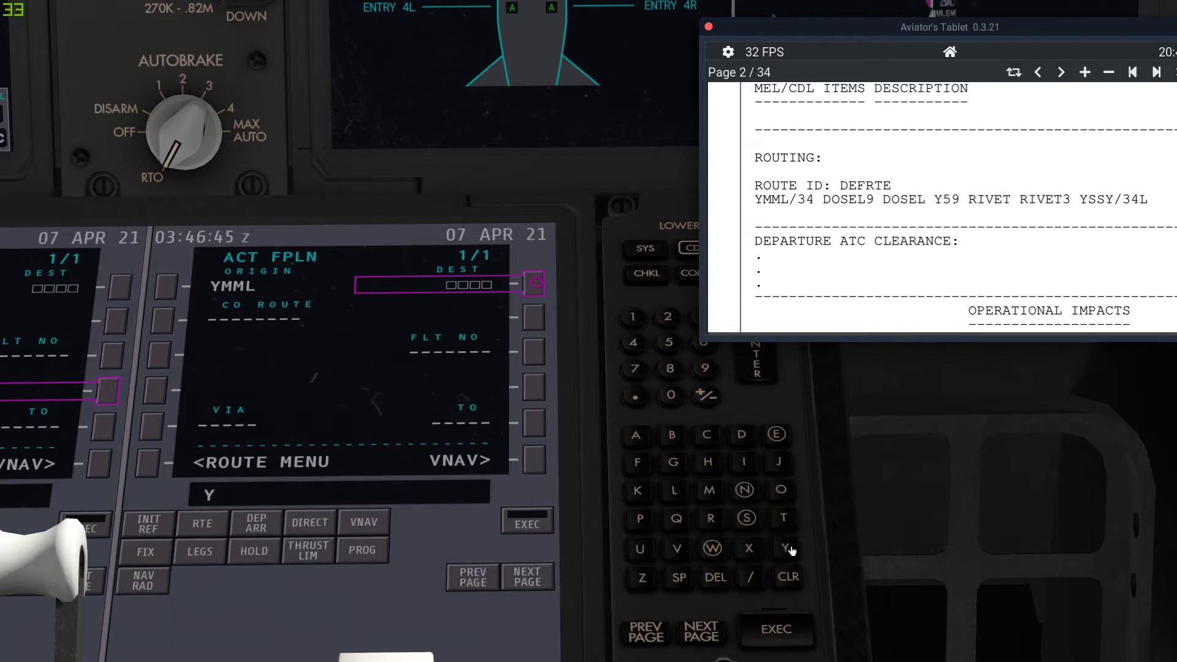
left_click(745, 518)
left_click(786, 548)
left_click(485, 277)
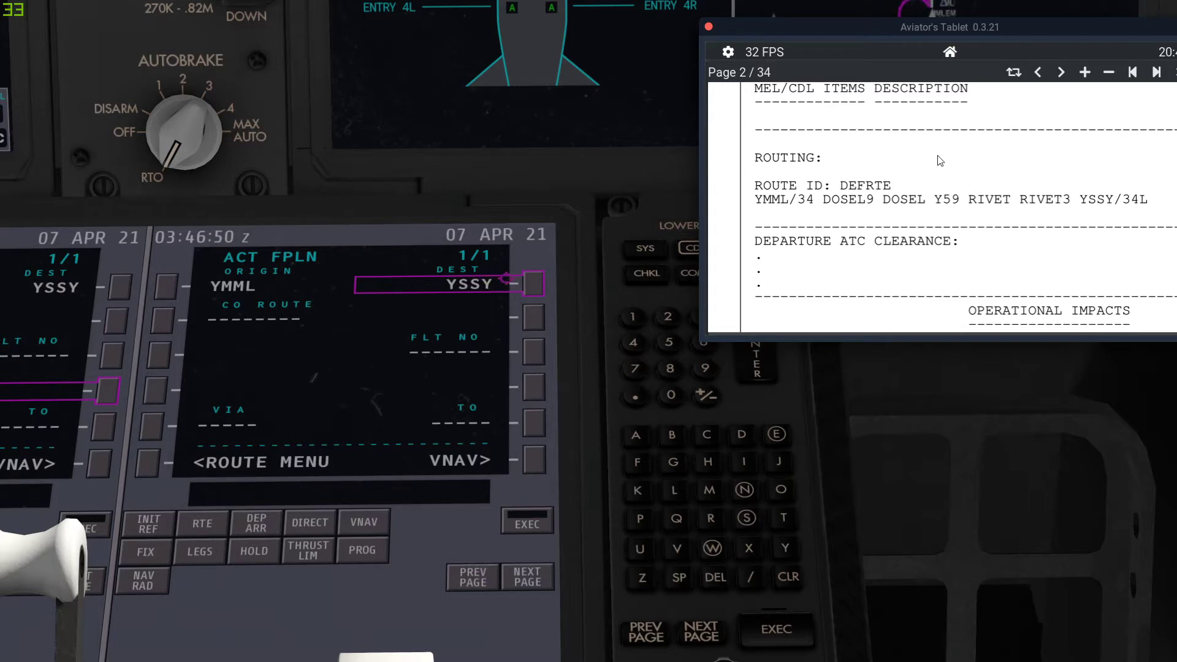
- Check the flight number in the flight plan's page 2 header and view the aircraft from outside before returning to the cockpit pedestal
scroll(916, 273, "up", 5)
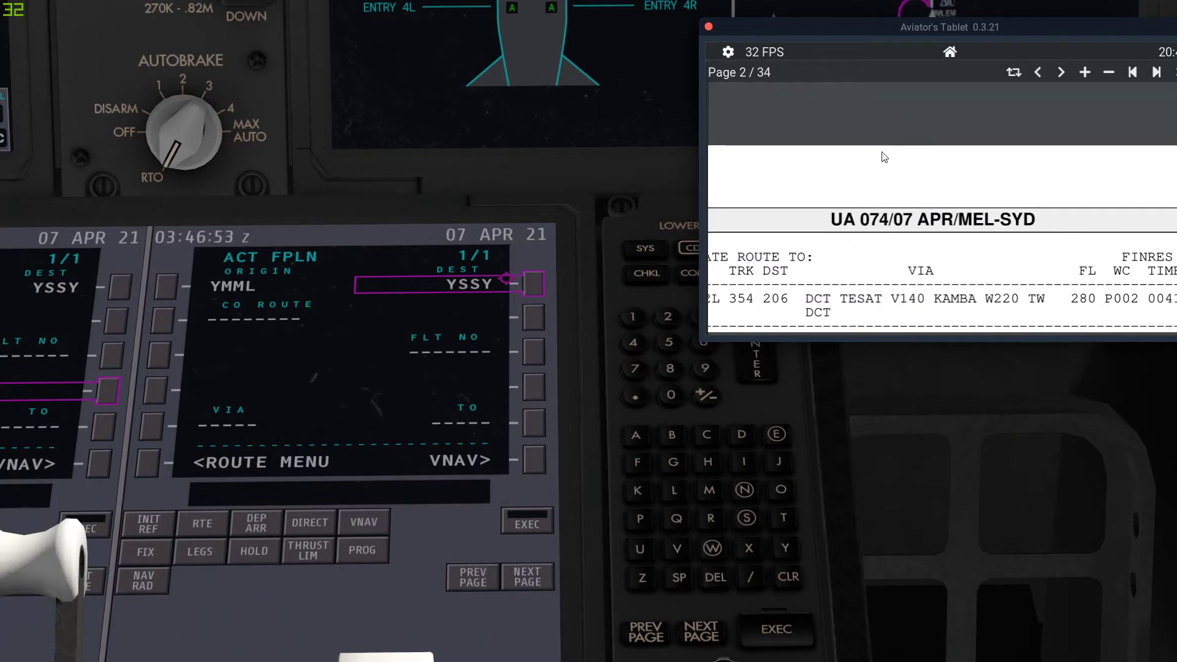
scroll(852, 212, "down", 1)
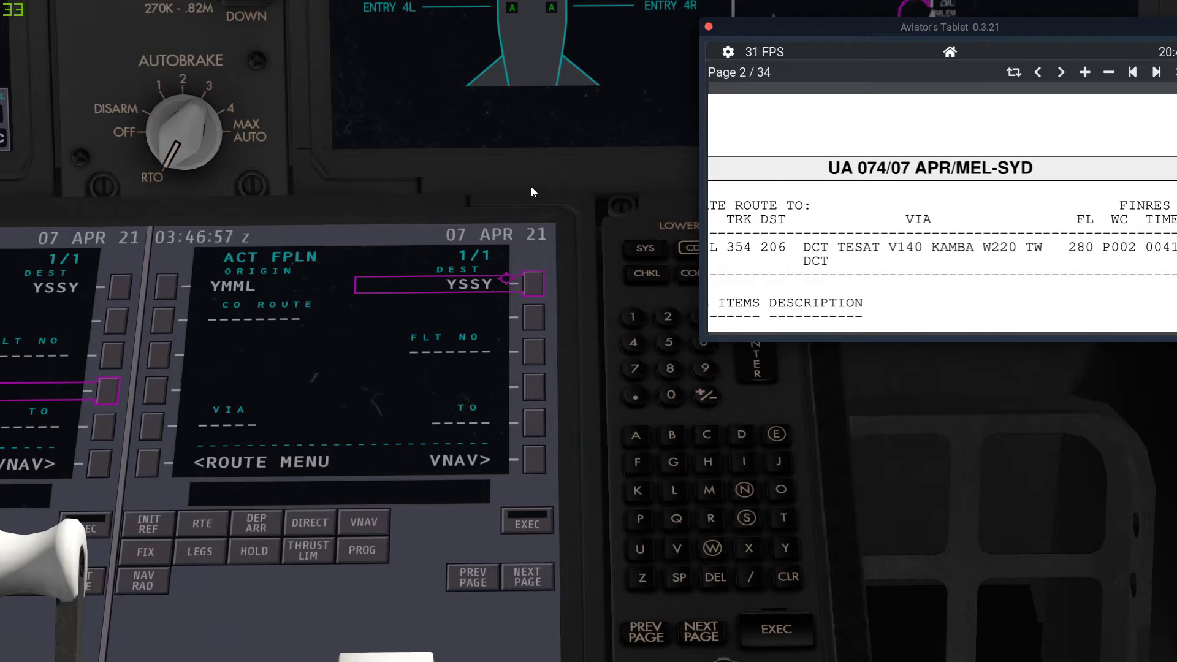
key("Delete")
key("shift+4")
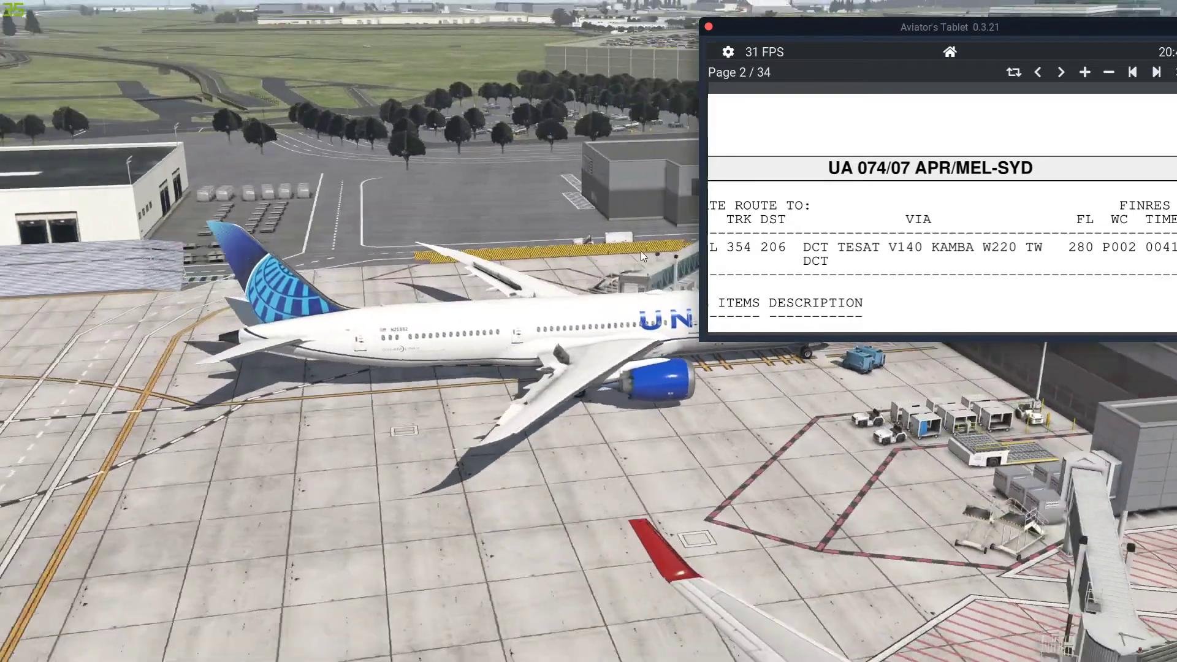
left_click_drag(641, 251, 275, 251)
key("shift+9")
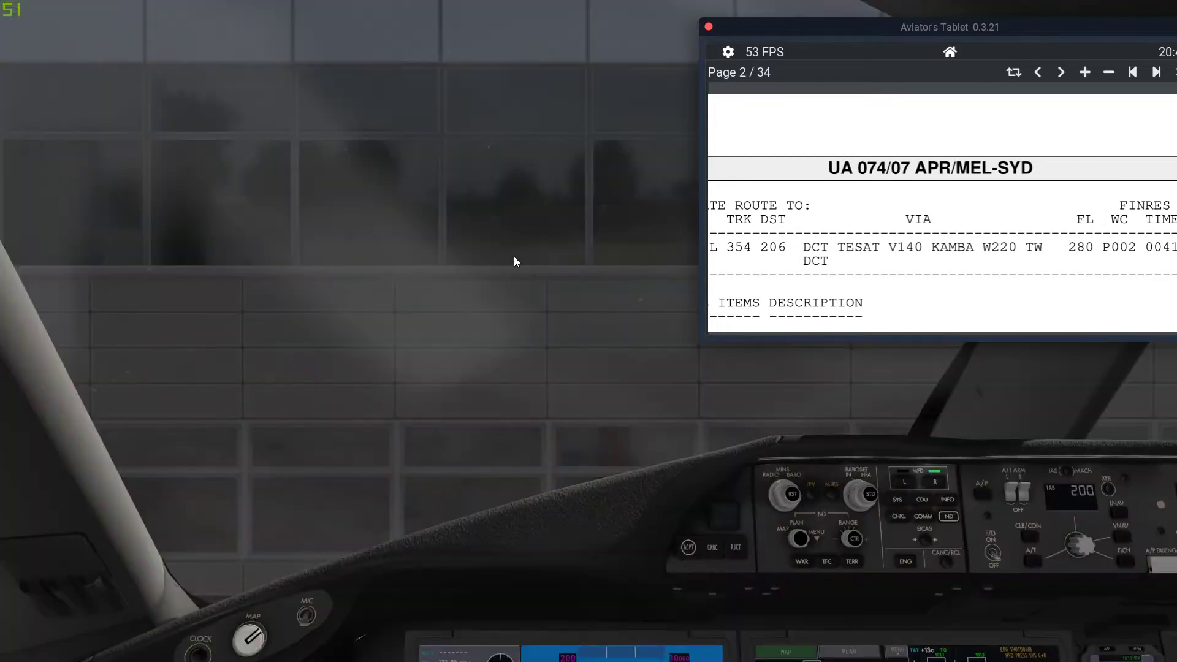
key("Down")
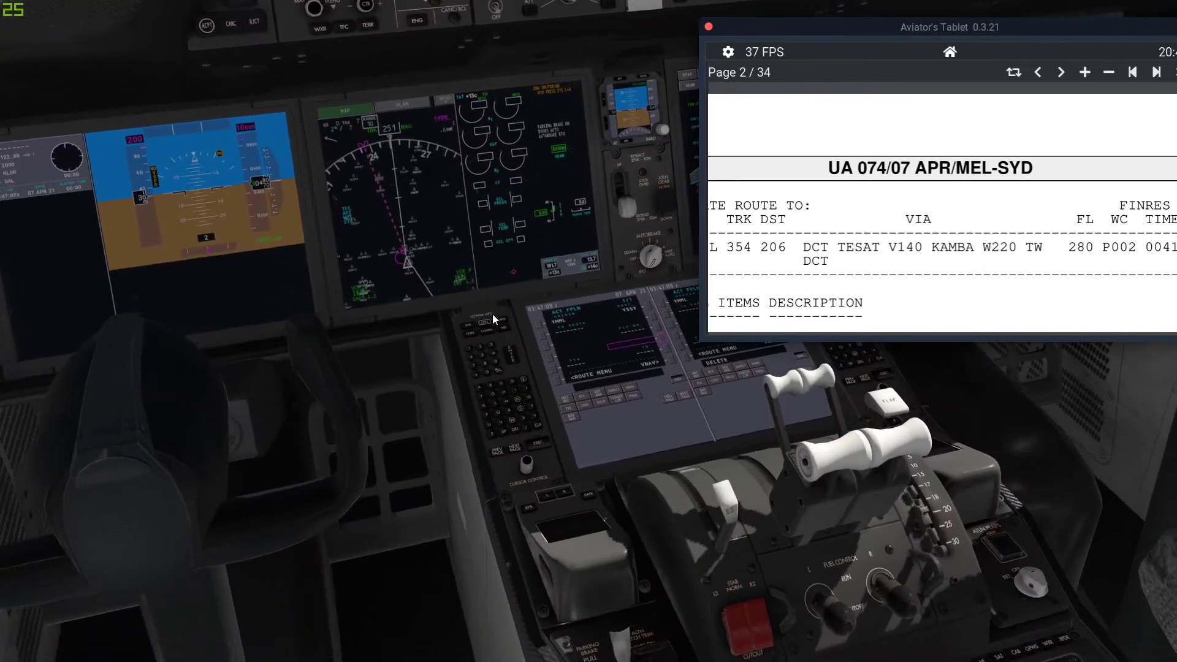
scroll(560, 329, "up", 4)
key("Right")
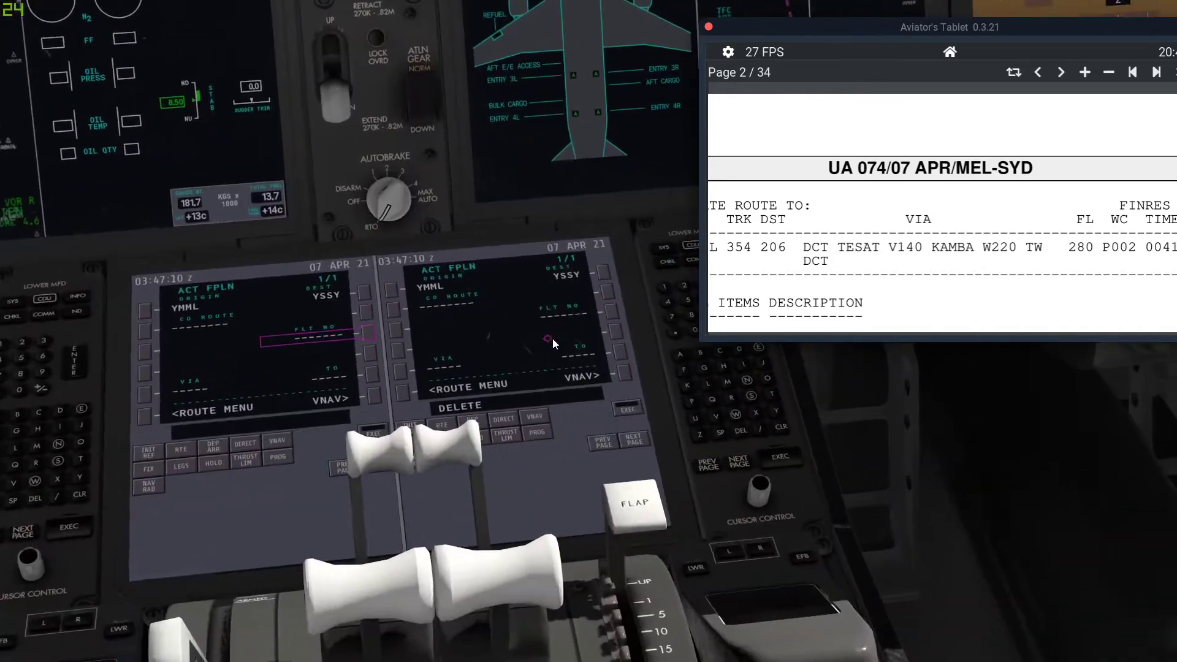
key("Left")
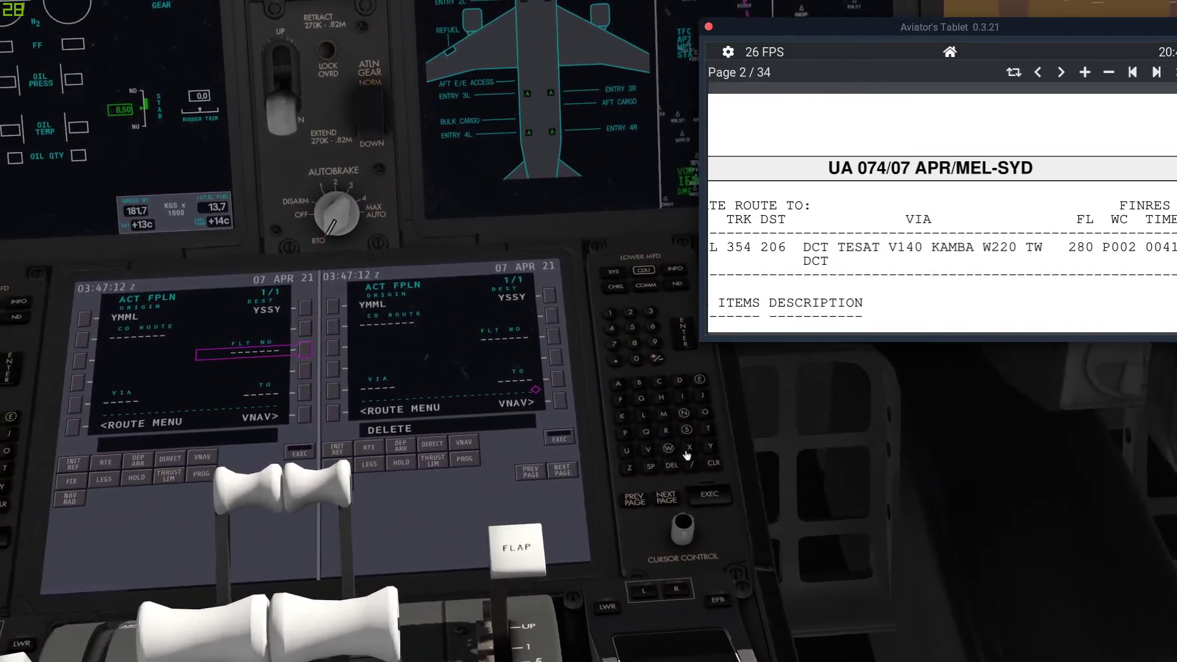
- Clear the right CDU's scratchpad and enter UAL074 as the flight number on the route page
left_click(914, 461)
key("Left")
scroll(461, 368, "up", 3)
key("Up")
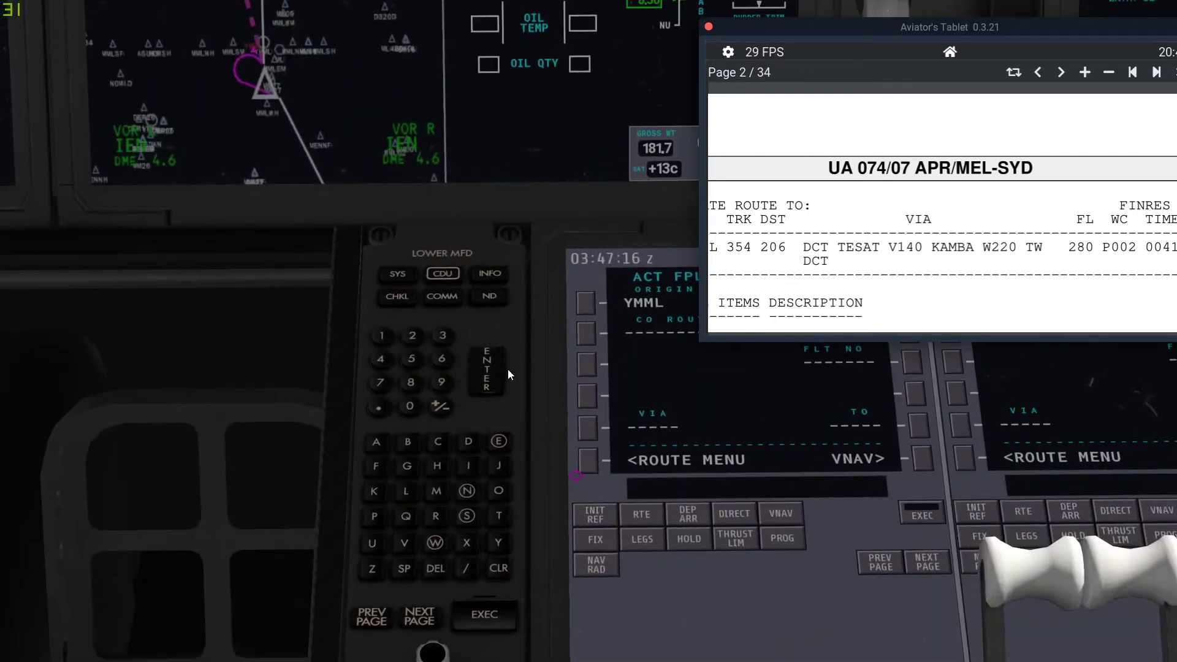
key("Up")
key("Down")
key("Right")
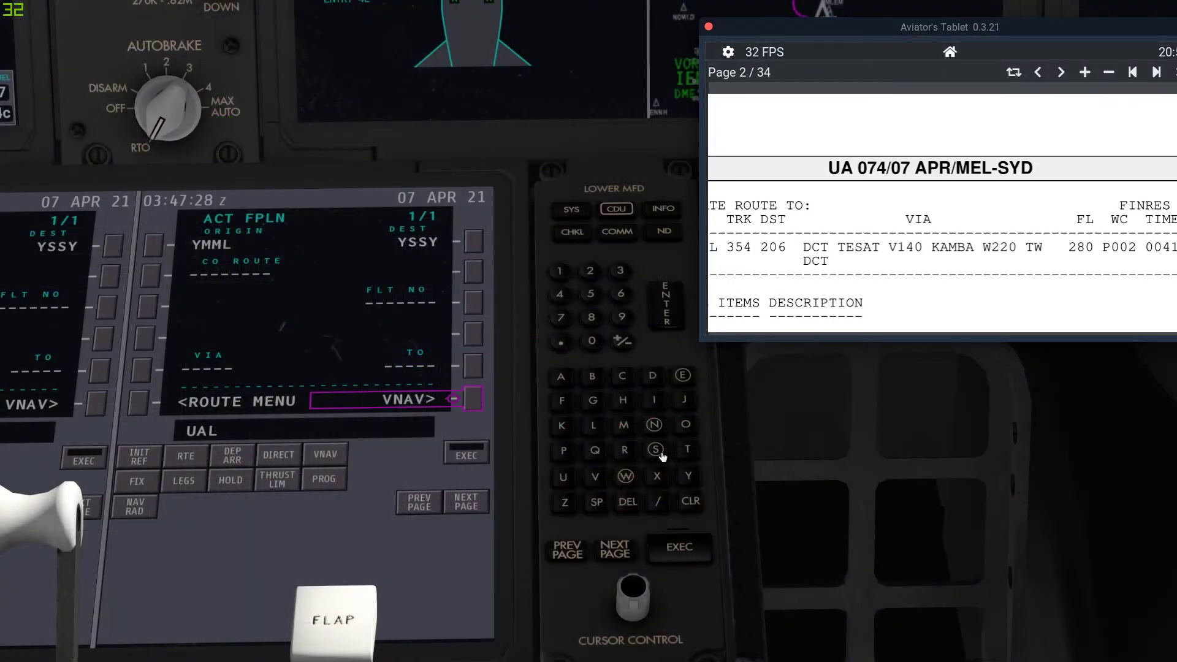
left_click(590, 341)
left_click(559, 319)
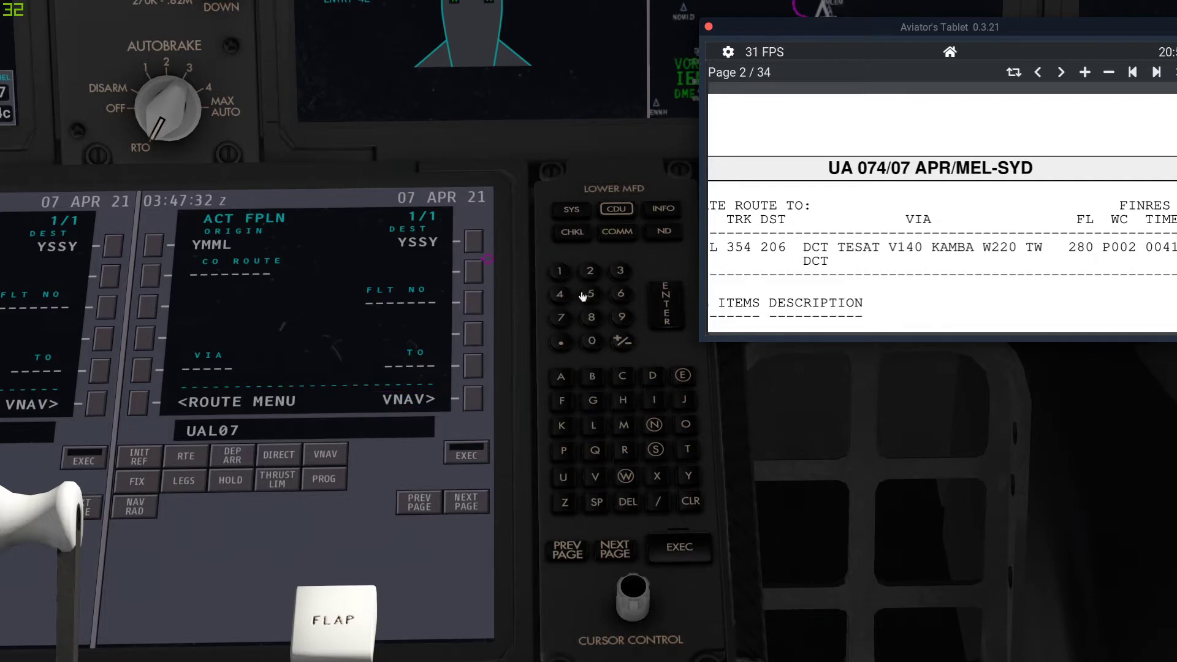
left_click(557, 291)
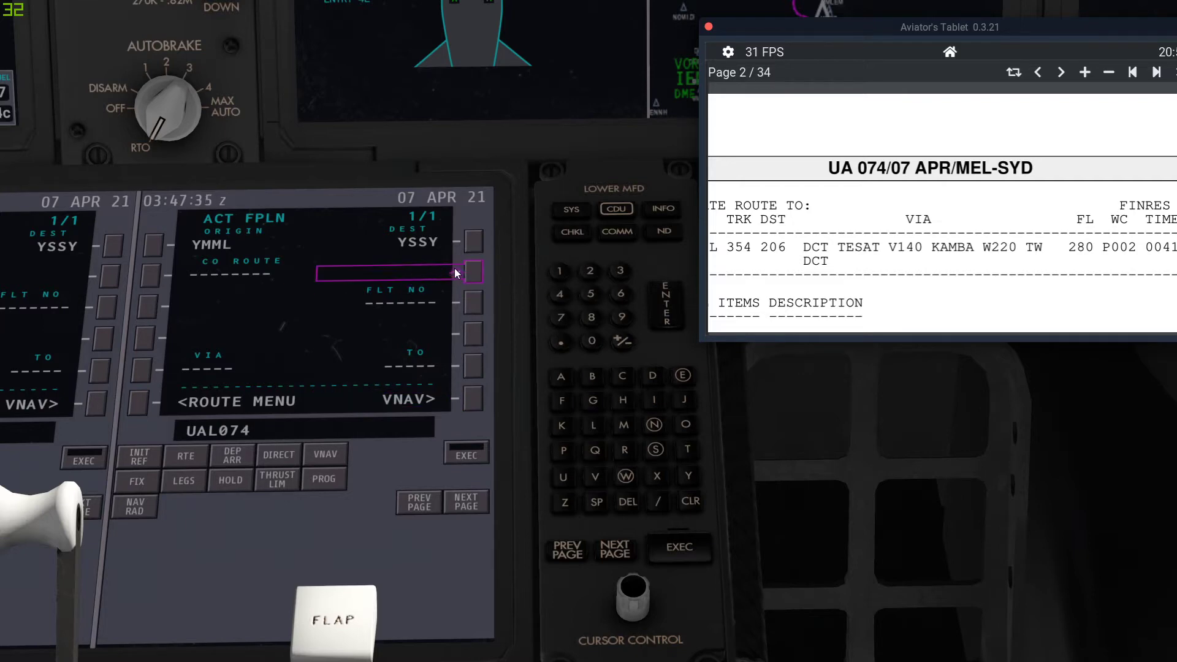
left_click(455, 305)
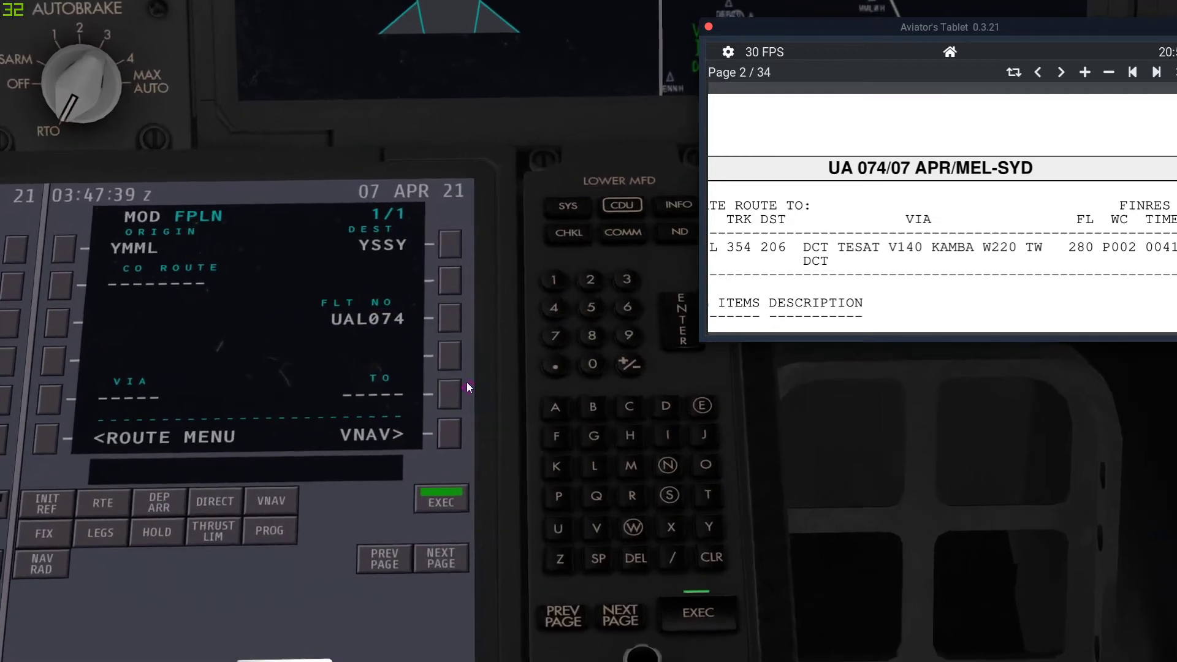
- Open the YMML departures page on the right CDU and select runway RW34 as given in the flight plan routing
left_click_drag(436, 477, 443, 380)
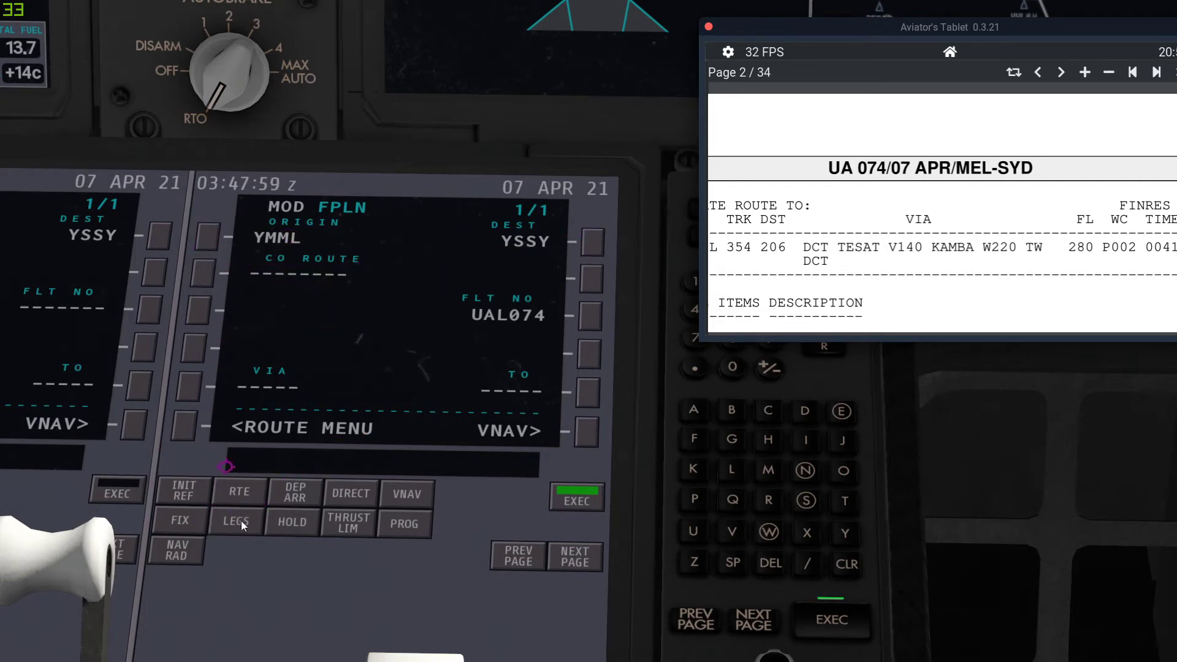
left_click(298, 498)
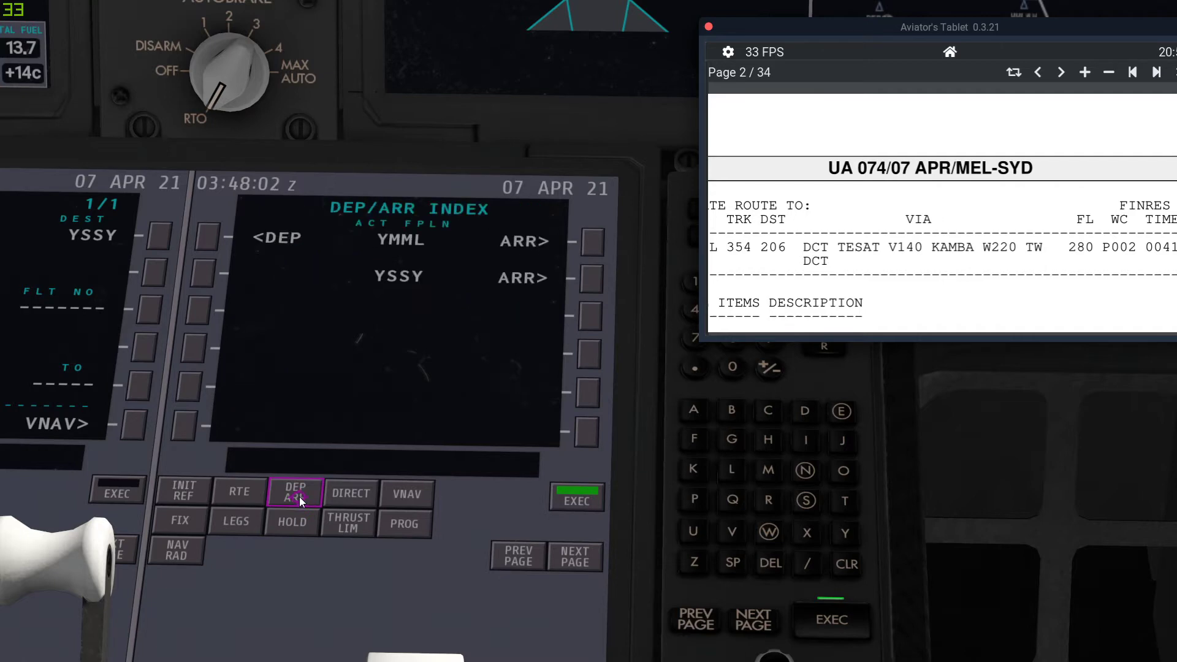
left_click(241, 240)
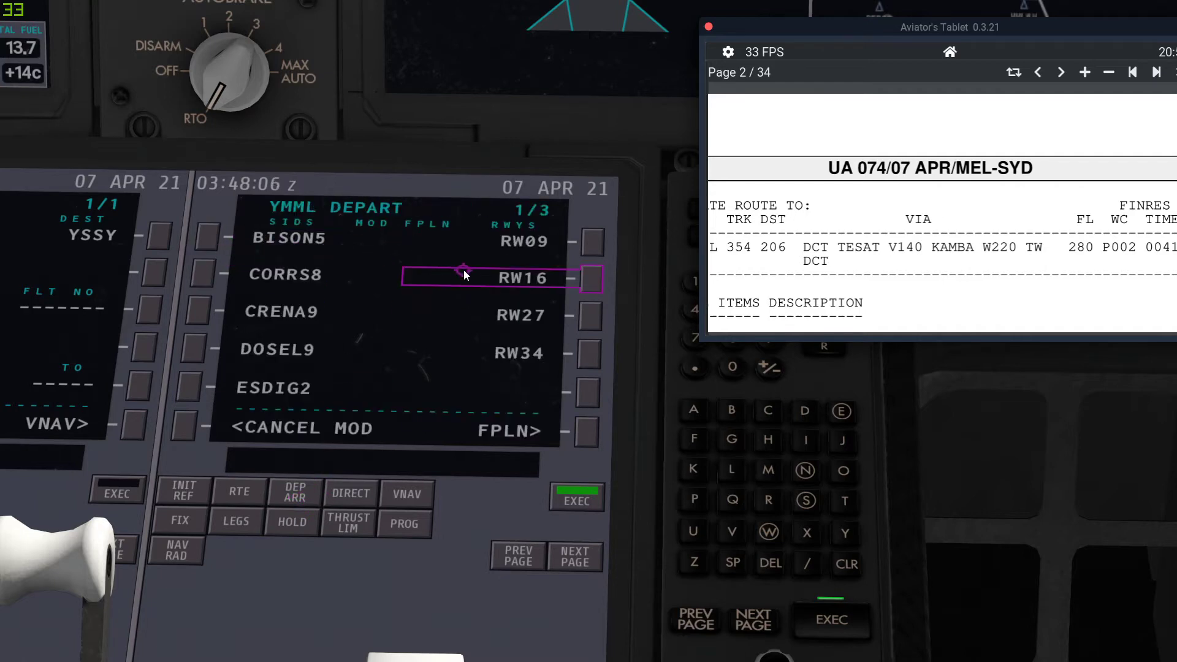
scroll(888, 208, "down", 5)
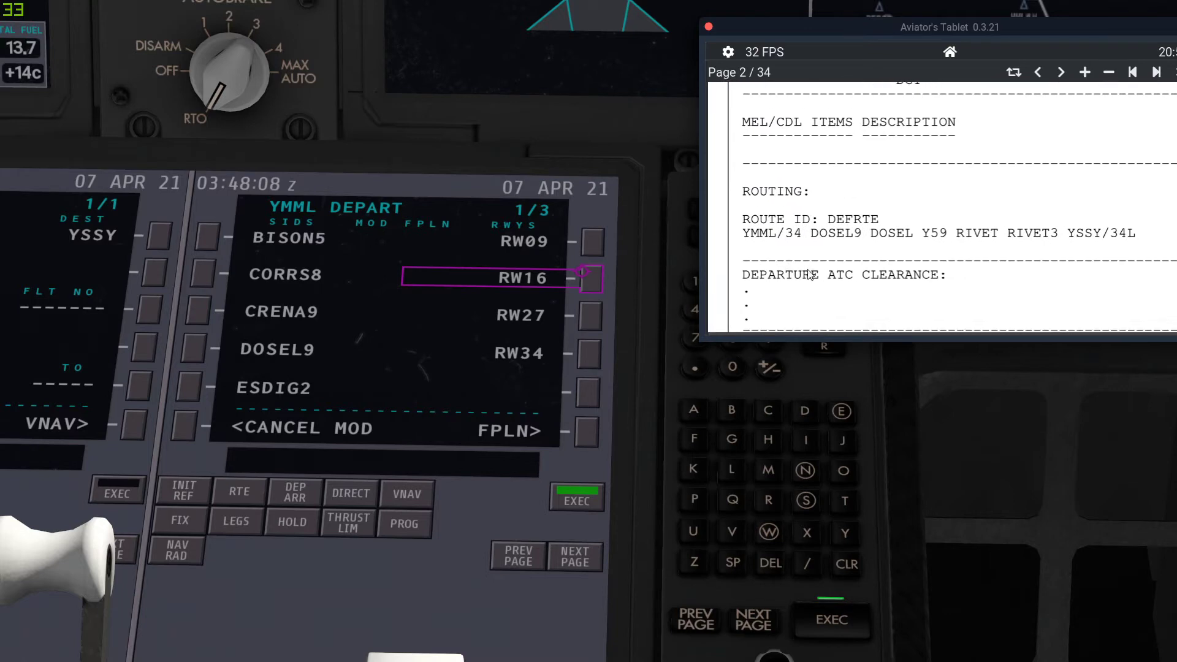
key("e")
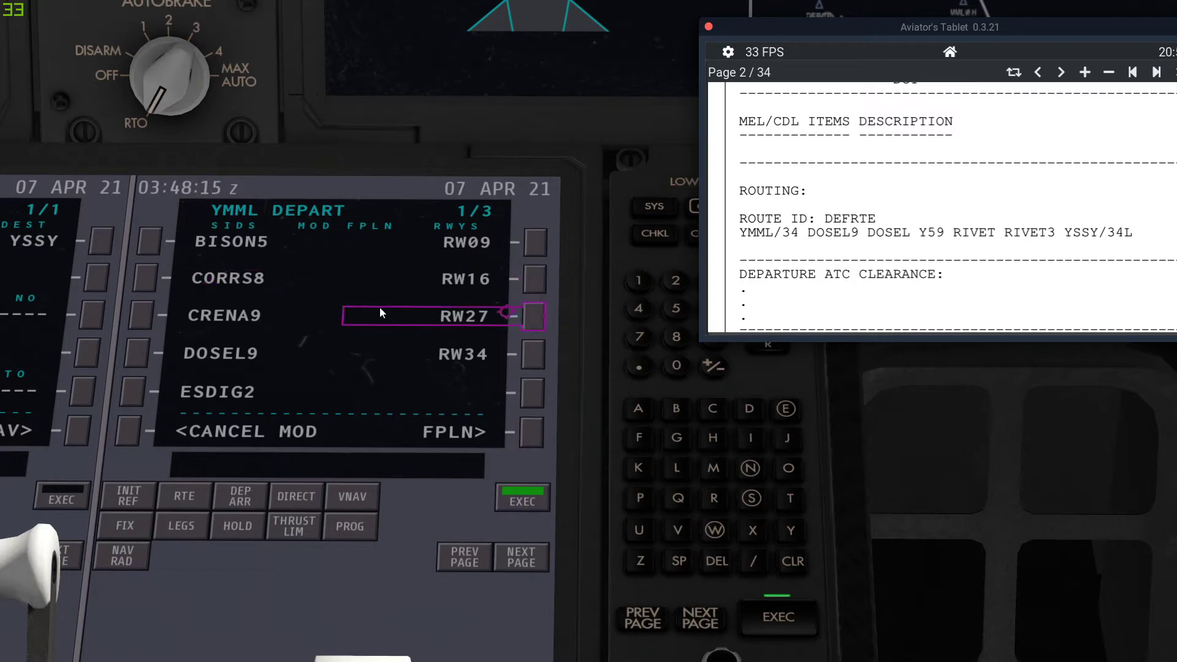
left_click(523, 353)
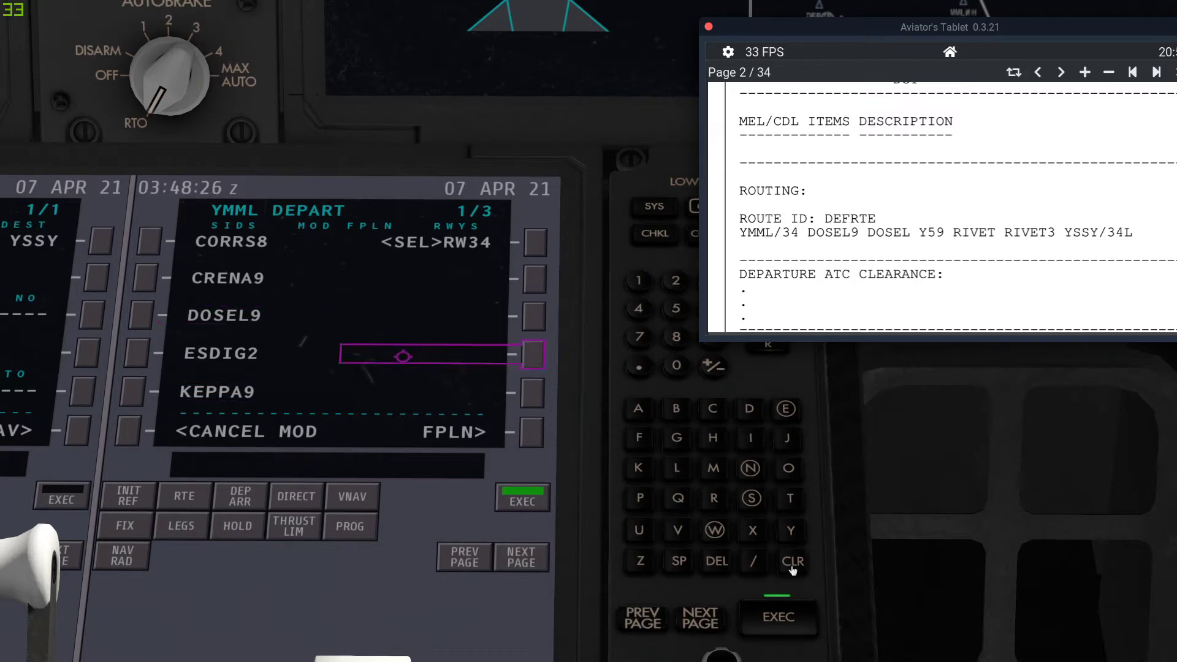
- Look through the pages of YMML departure procedures and select the DOSEL9 SID
left_click(695, 626)
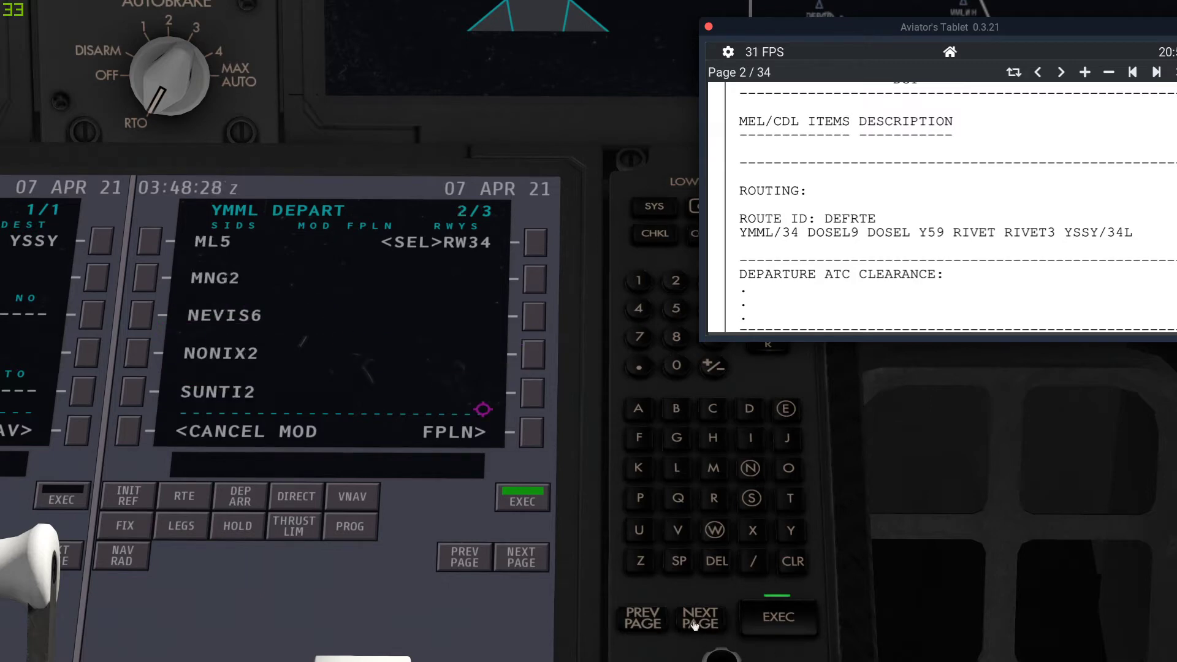
left_click(694, 625)
left_click(650, 620)
left_click(650, 620)
left_click_drag(651, 620, 334, 427)
left_click_drag(465, 460, 495, 461)
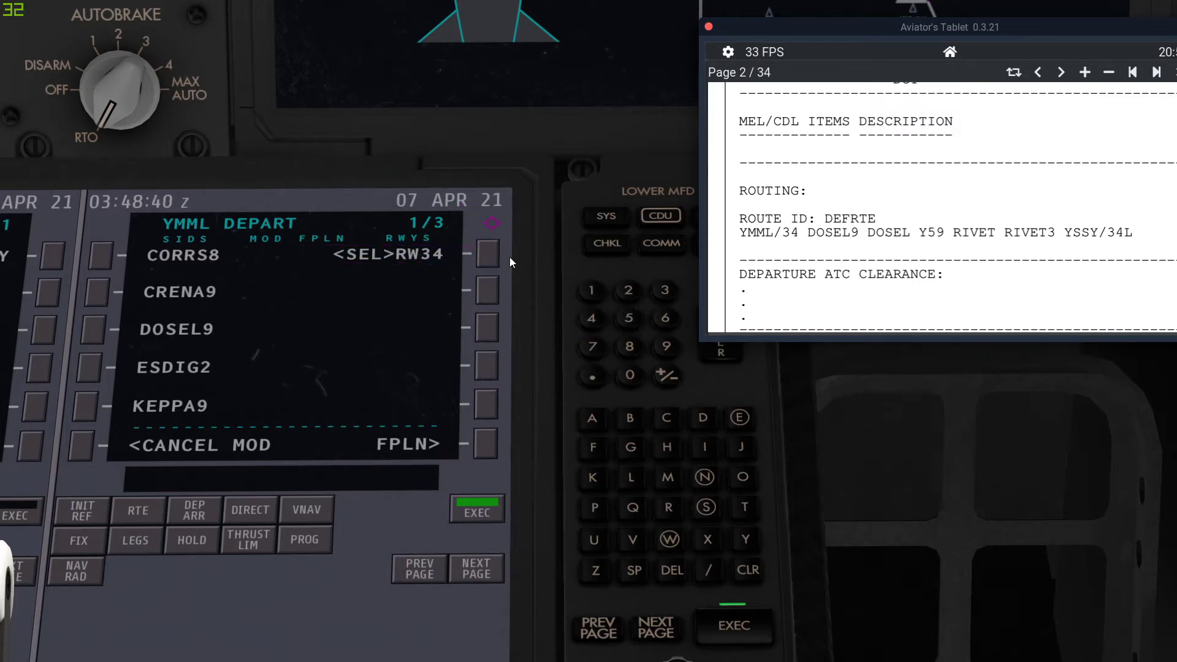
left_click_drag(509, 257, 505, 254)
left_click_drag(359, 319, 368, 290)
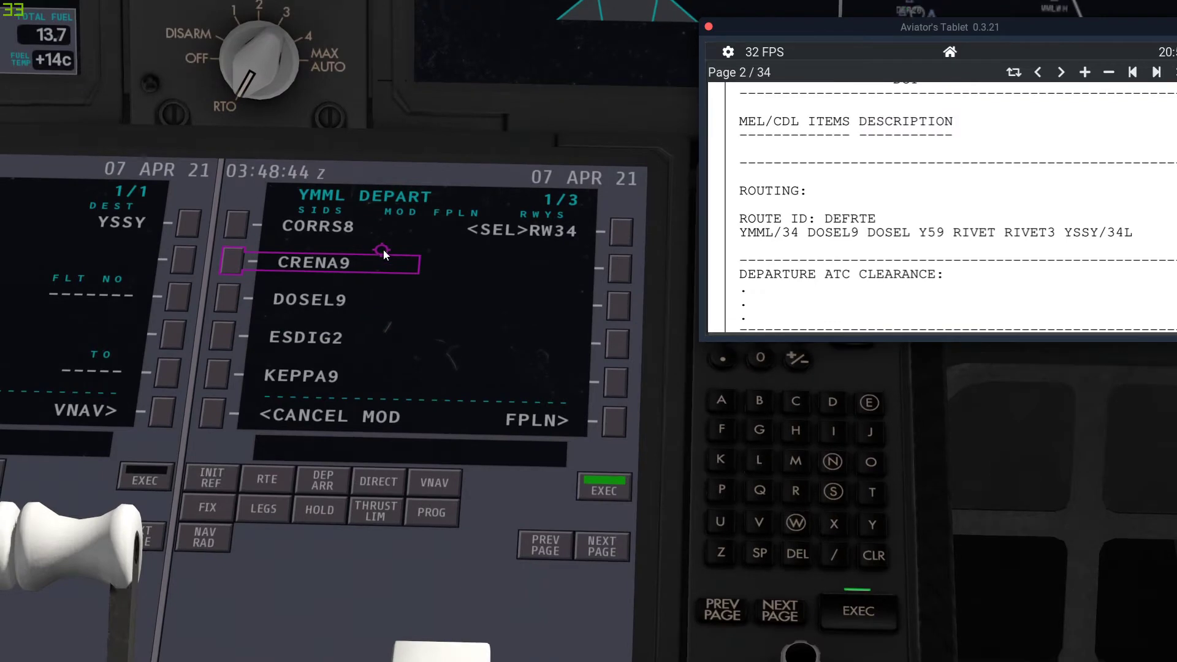
left_click(301, 298)
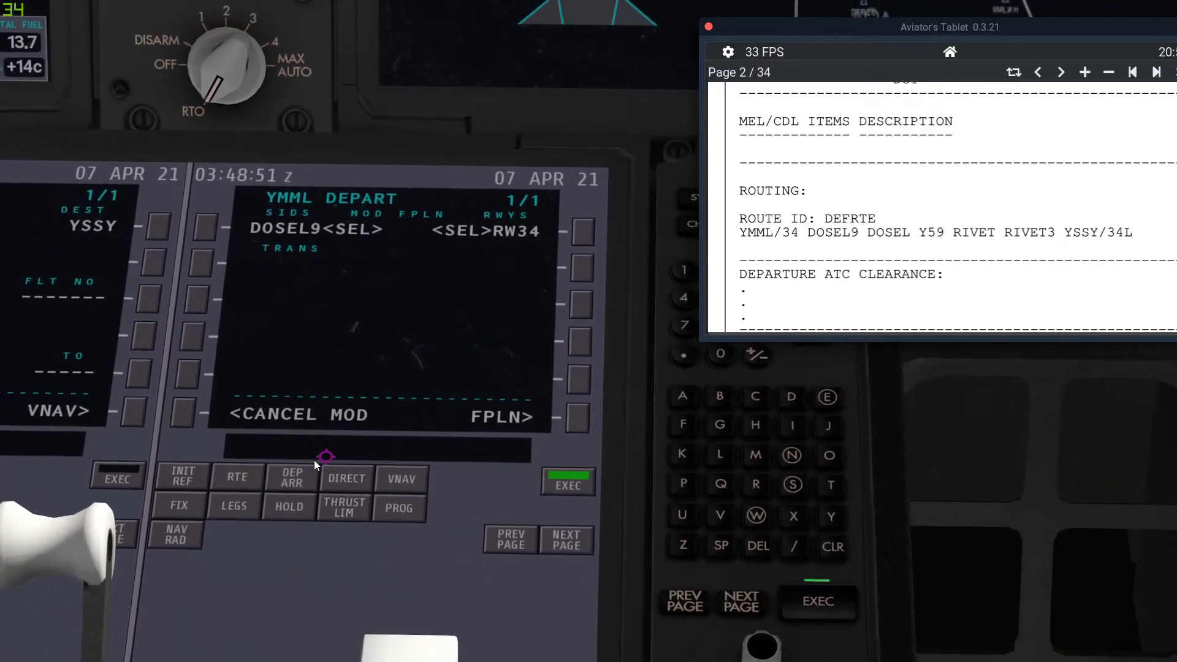
- Return to the route, go to its second page and enter airway Y59 as the first VIA
left_click(244, 473)
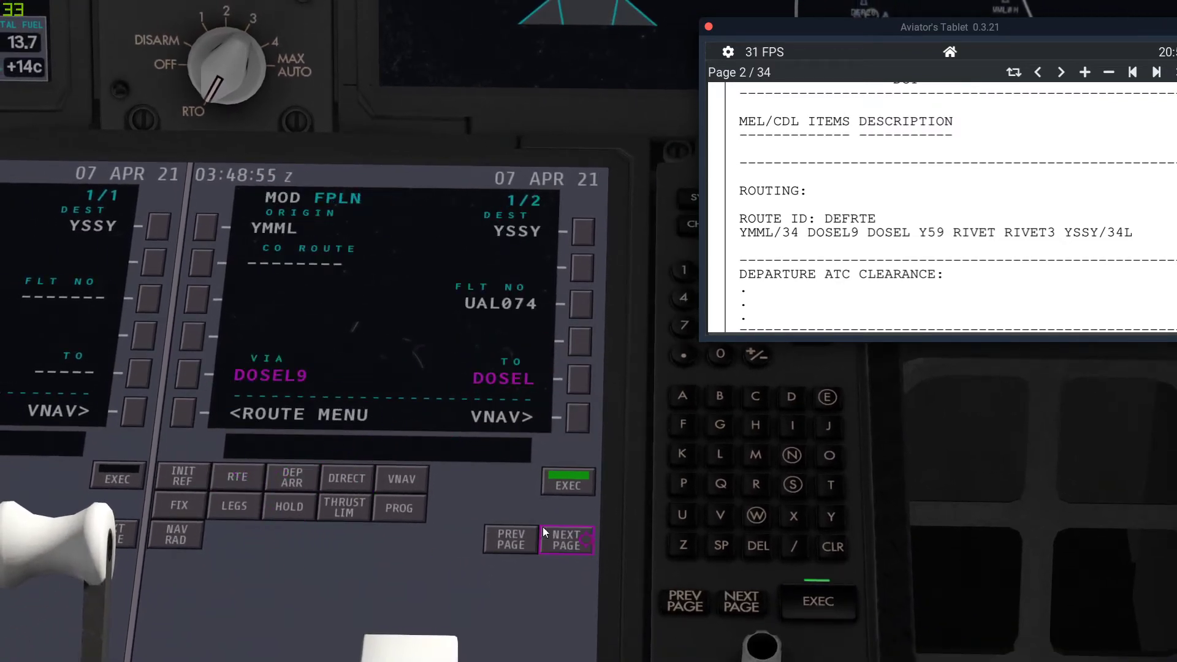
left_click(575, 546)
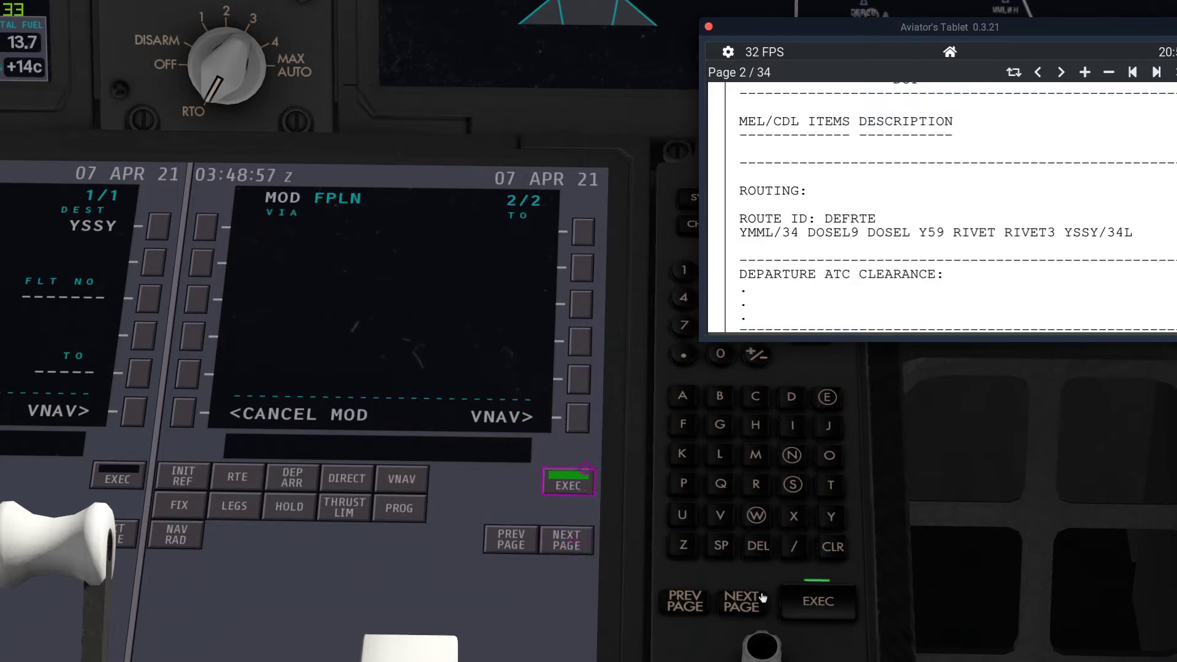
left_click_drag(745, 436, 636, 348)
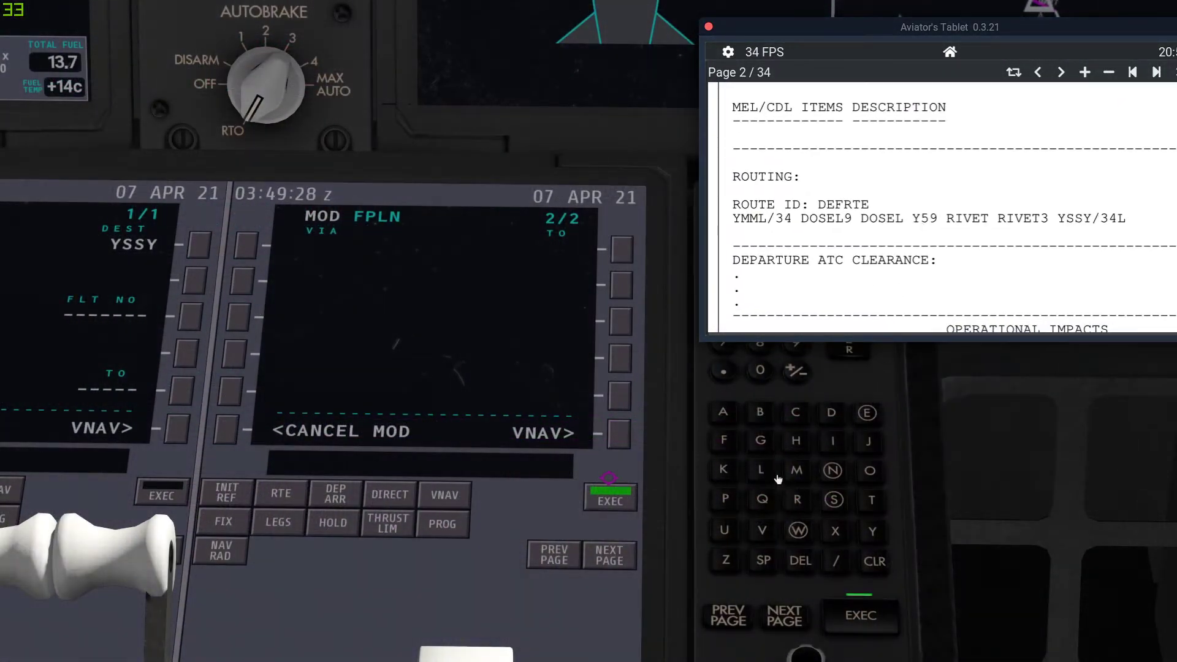
left_click(872, 533)
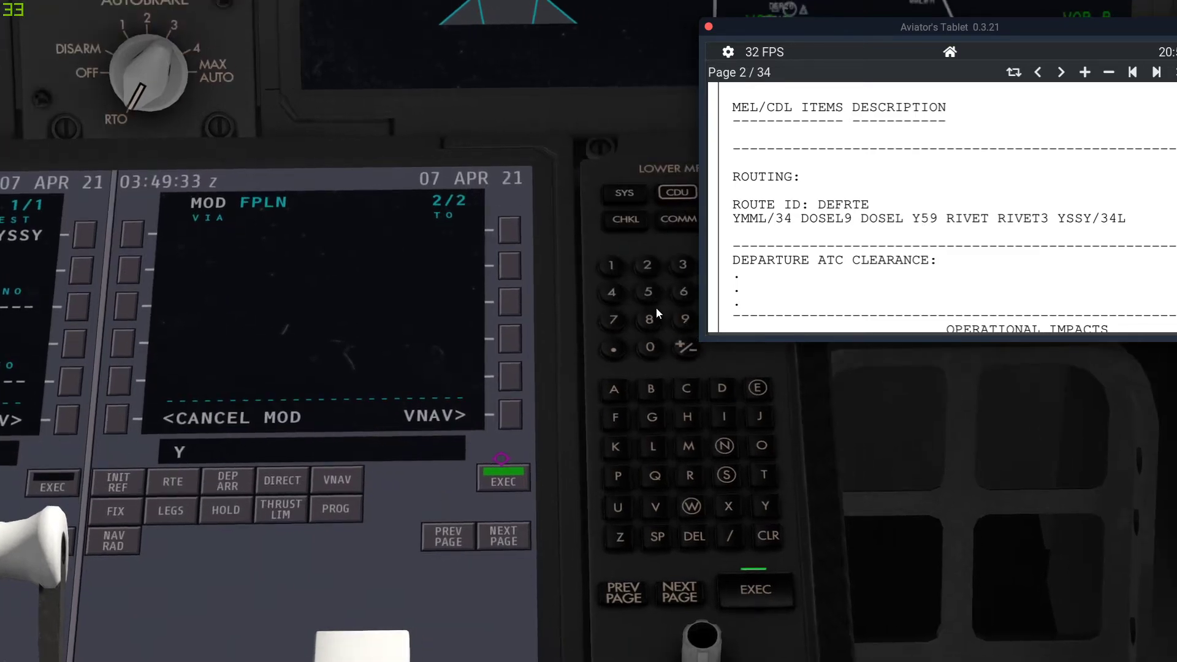
left_click(677, 325)
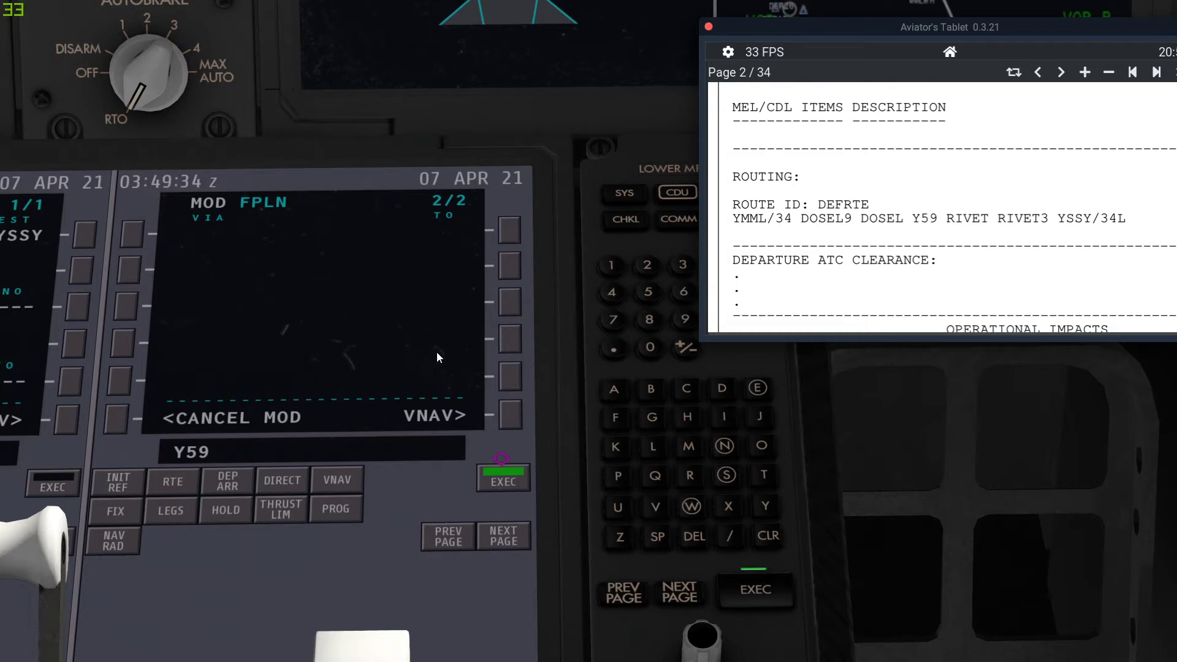
left_click(164, 230)
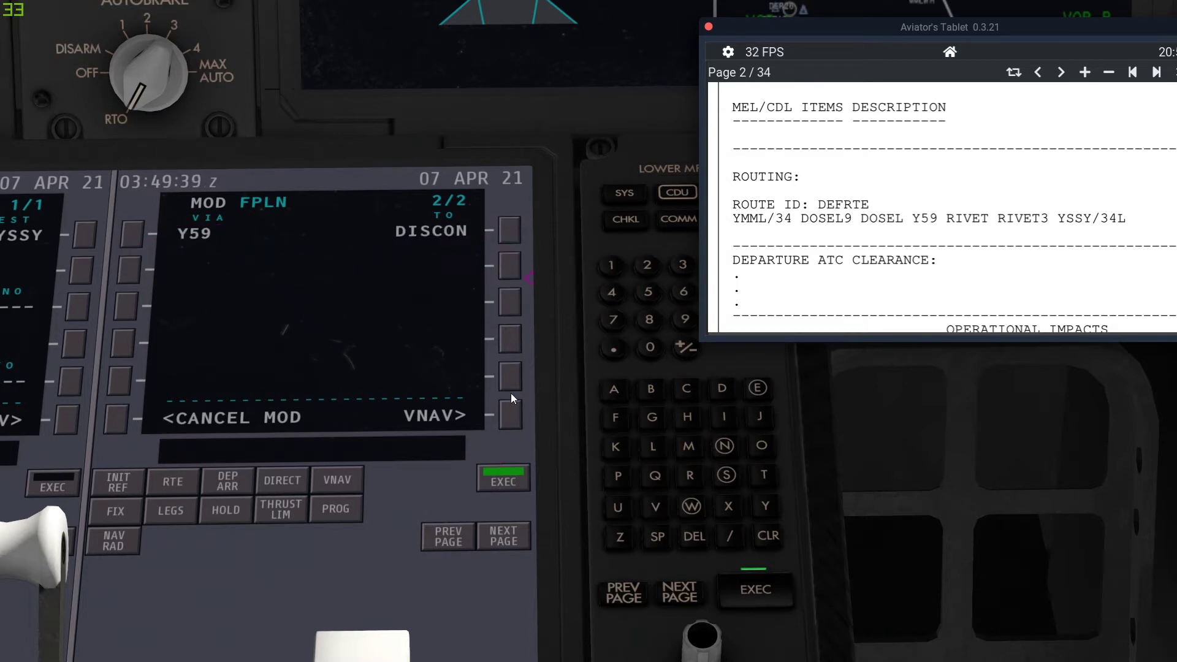
- Examine the ROUTING section on page 2 of the flight plan for the waypoint where airway Y59 ends
right_click(752, 444)
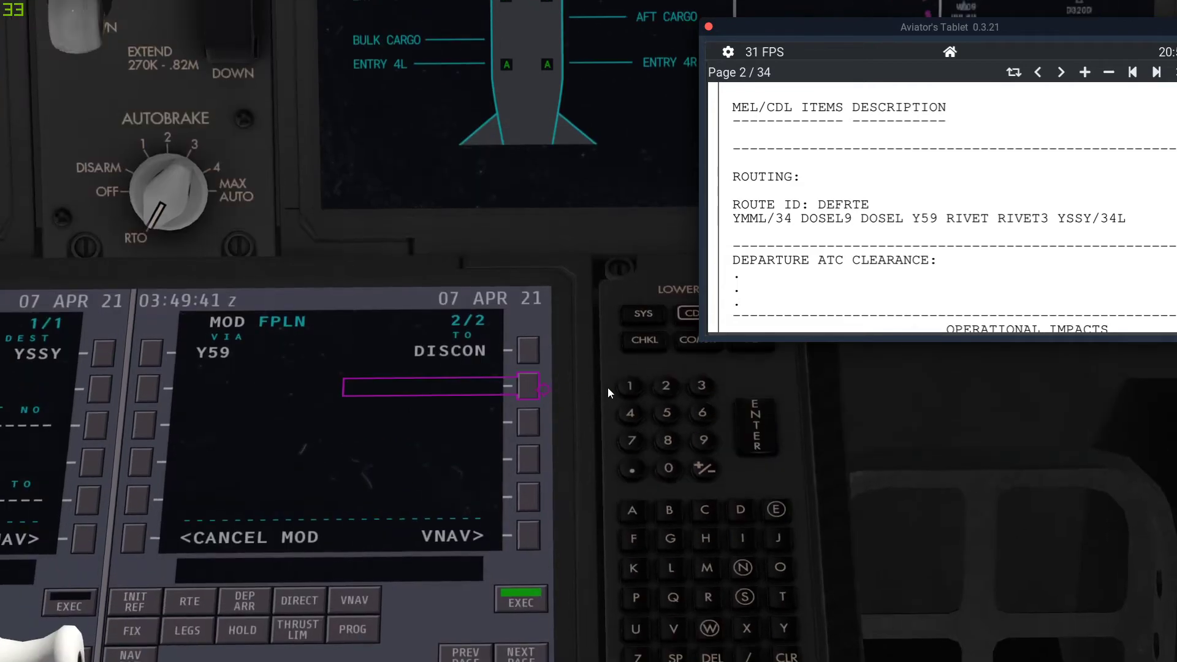
left_click_drag(975, 248, 975, 241)
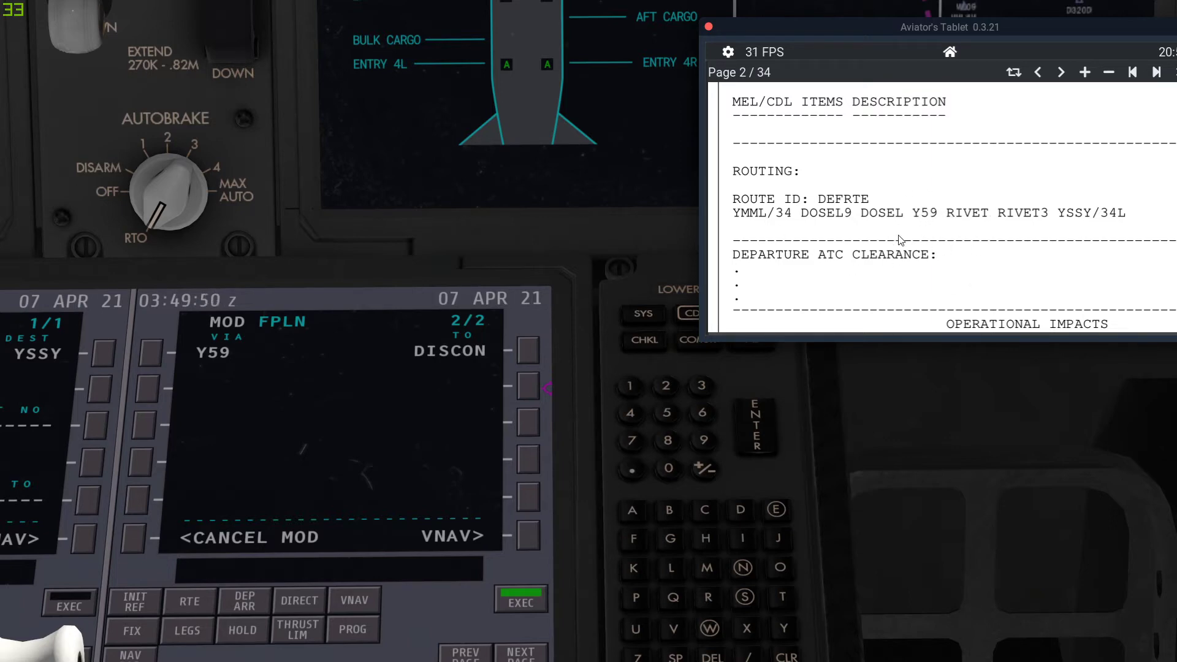
scroll(900, 239, "up", 2)
scroll(1029, 290, "up", 3)
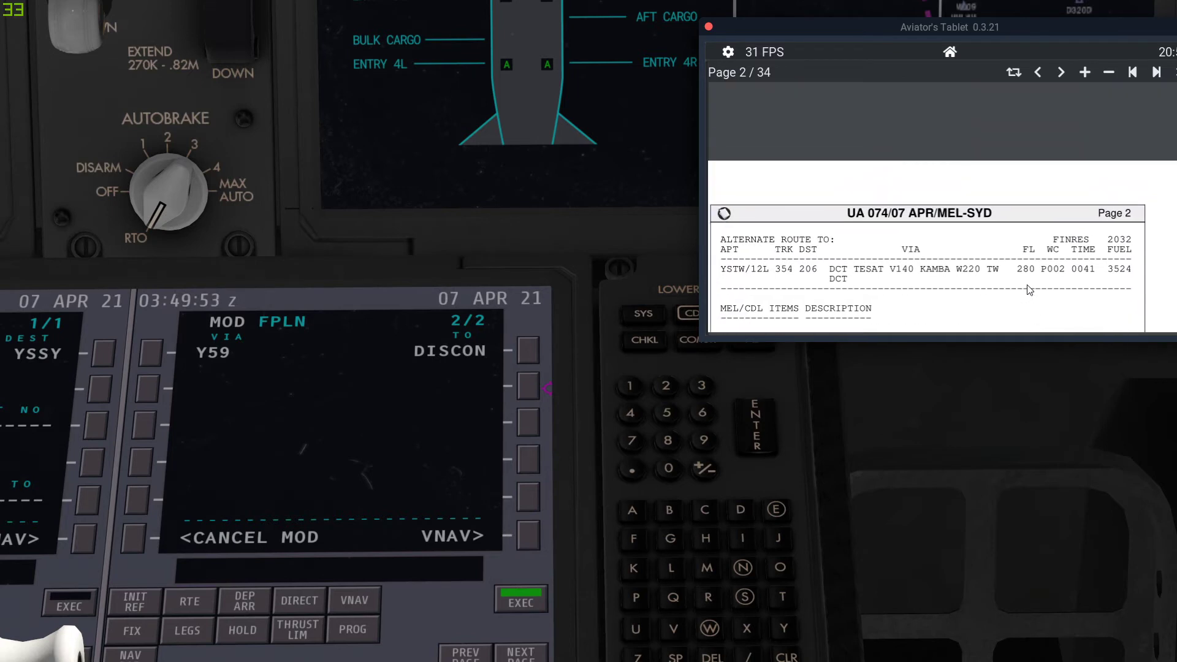
scroll(1017, 169, "down", 5)
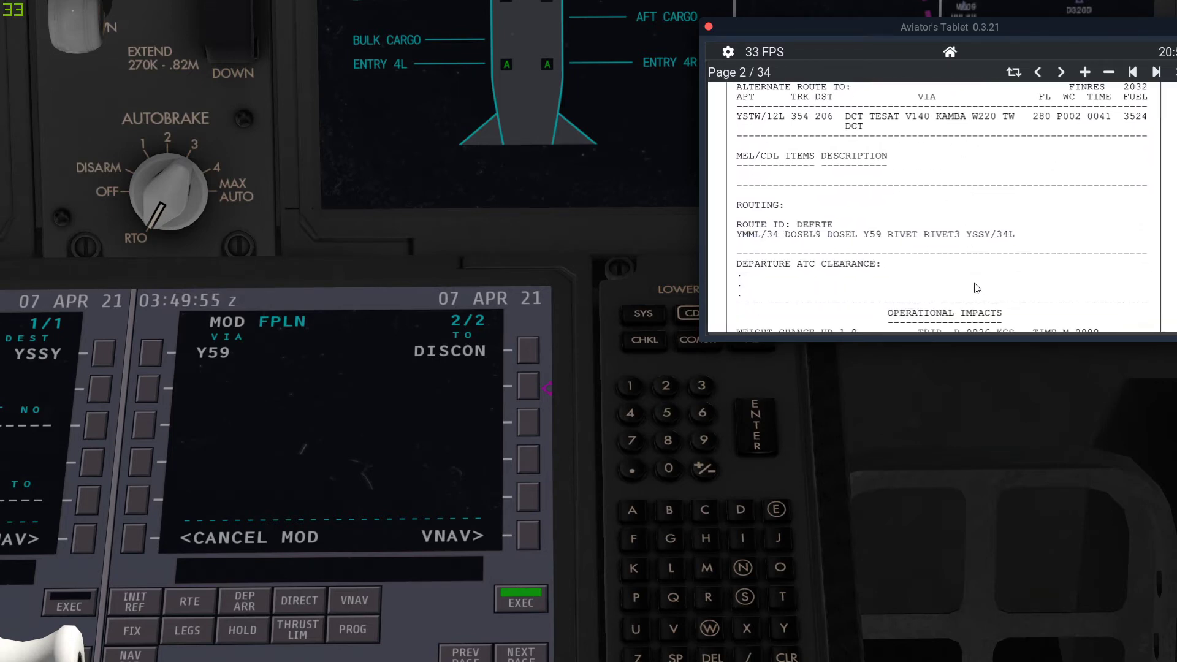
left_click_drag(975, 270, 1005, 267)
scroll(941, 248, "up", 1)
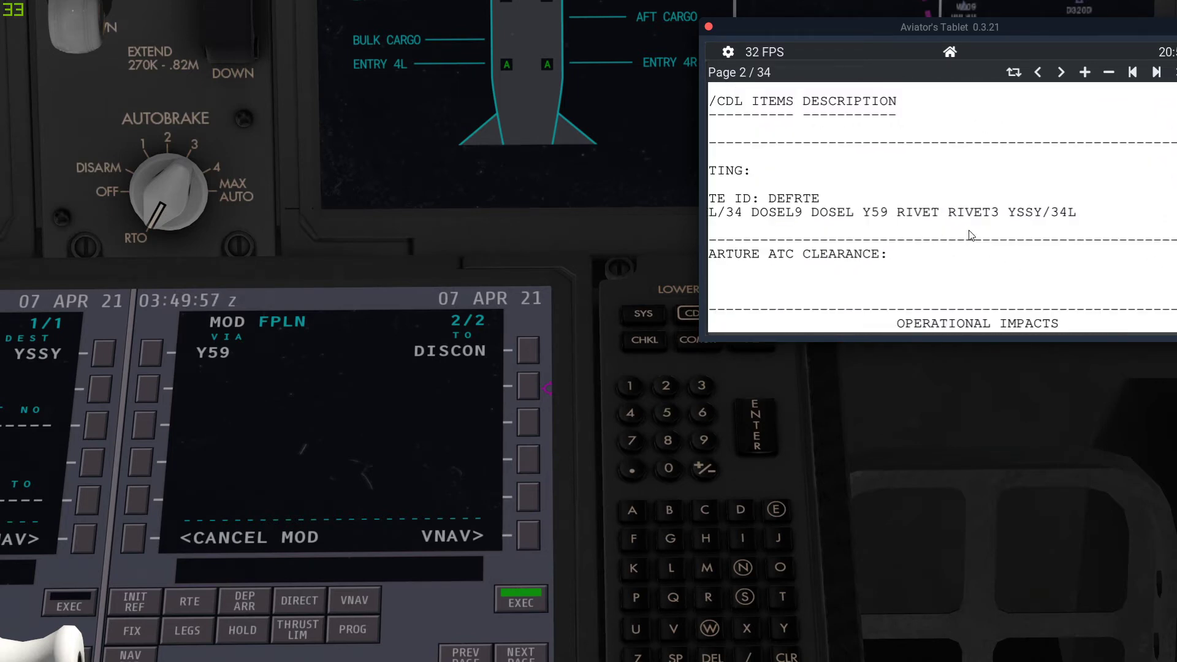
- Enter RIVET as the TO waypoint for airway Y59, following the flight plan routing
left_click_drag(970, 230, 1009, 224)
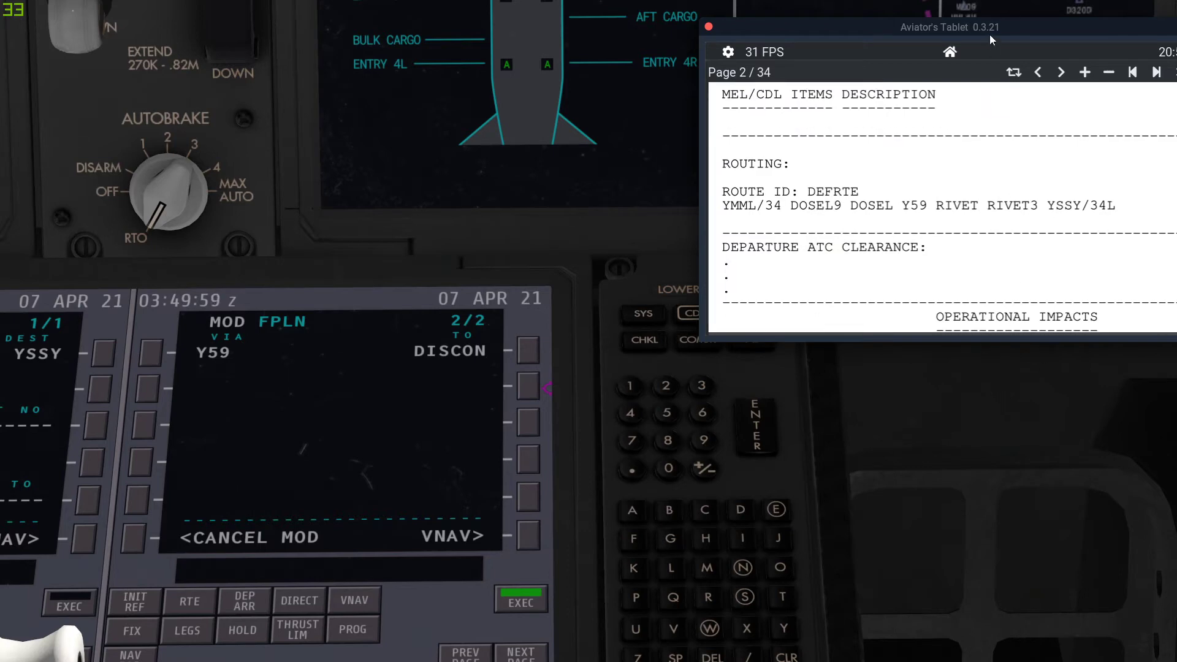
left_click_drag(983, 27, 893, 31)
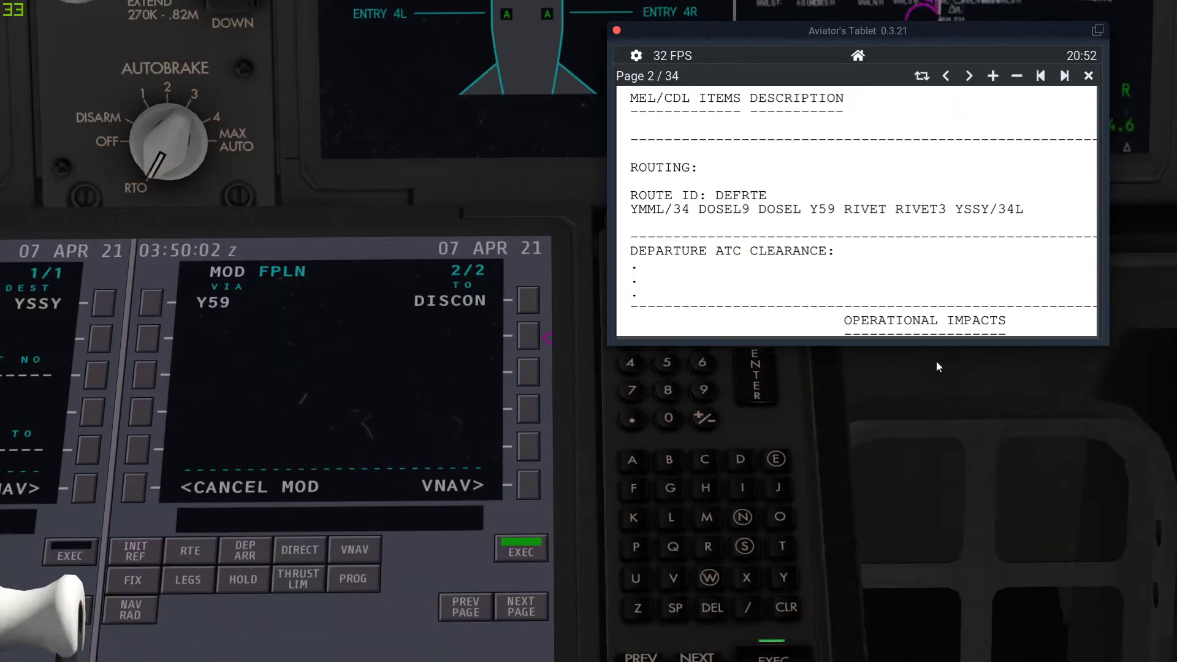
key("Down")
key("Up")
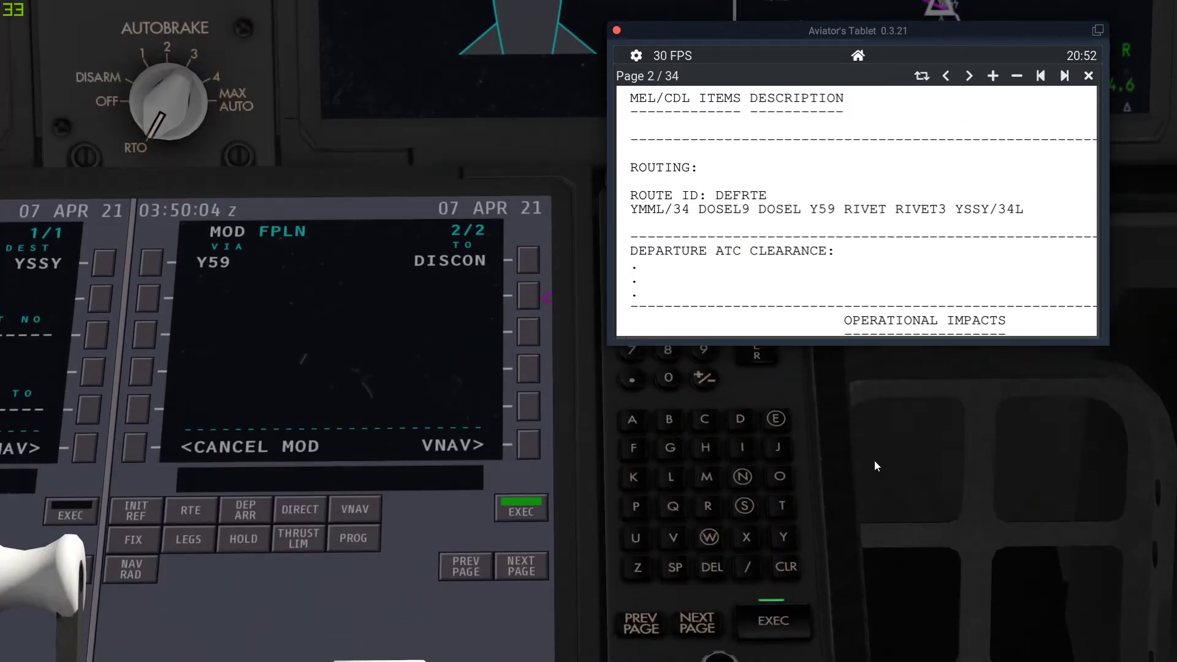
key("e")
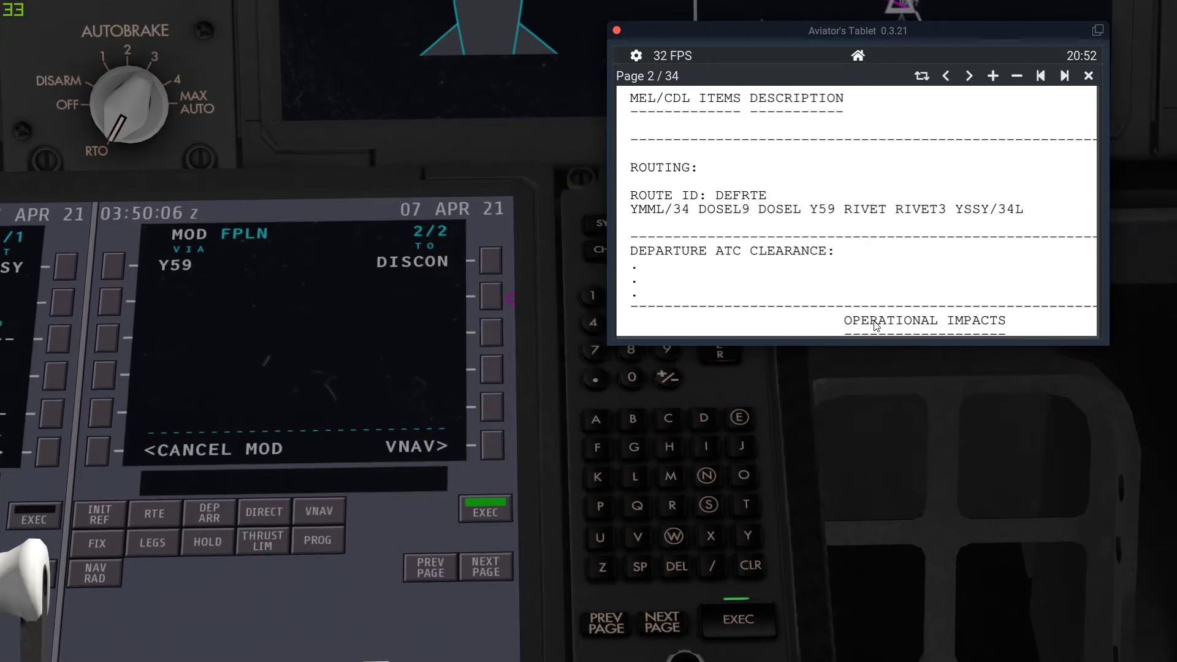
left_click_drag(892, 266, 890, 264)
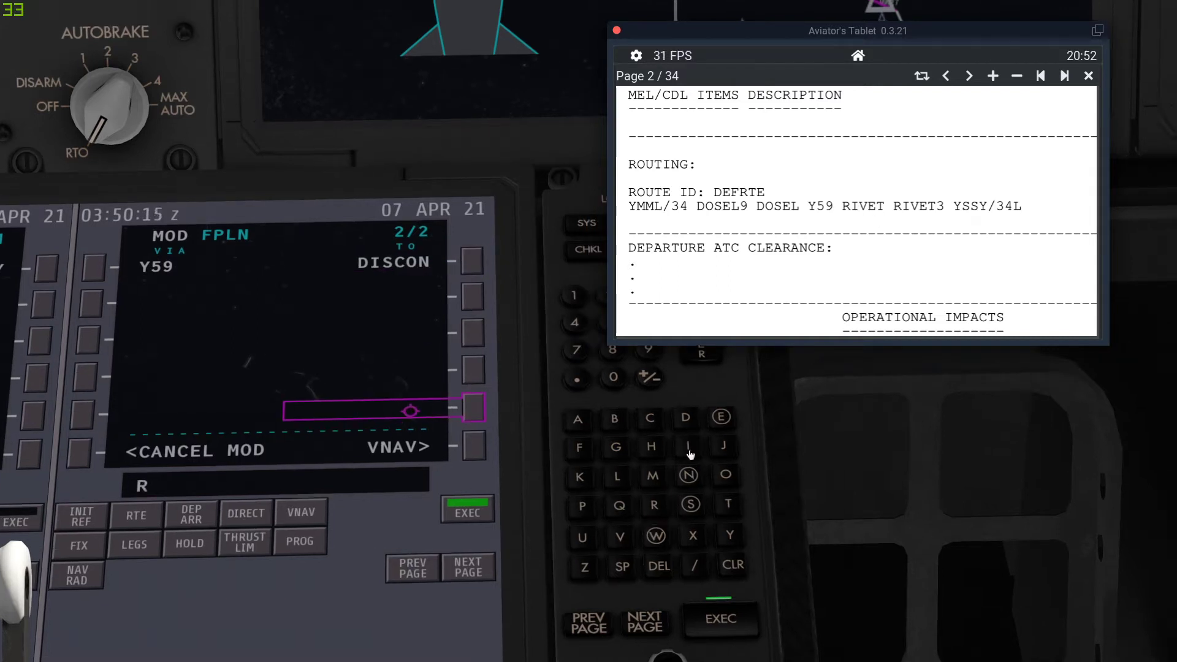
left_click(689, 450)
left_click(620, 536)
left_click(722, 418)
left_click(726, 505)
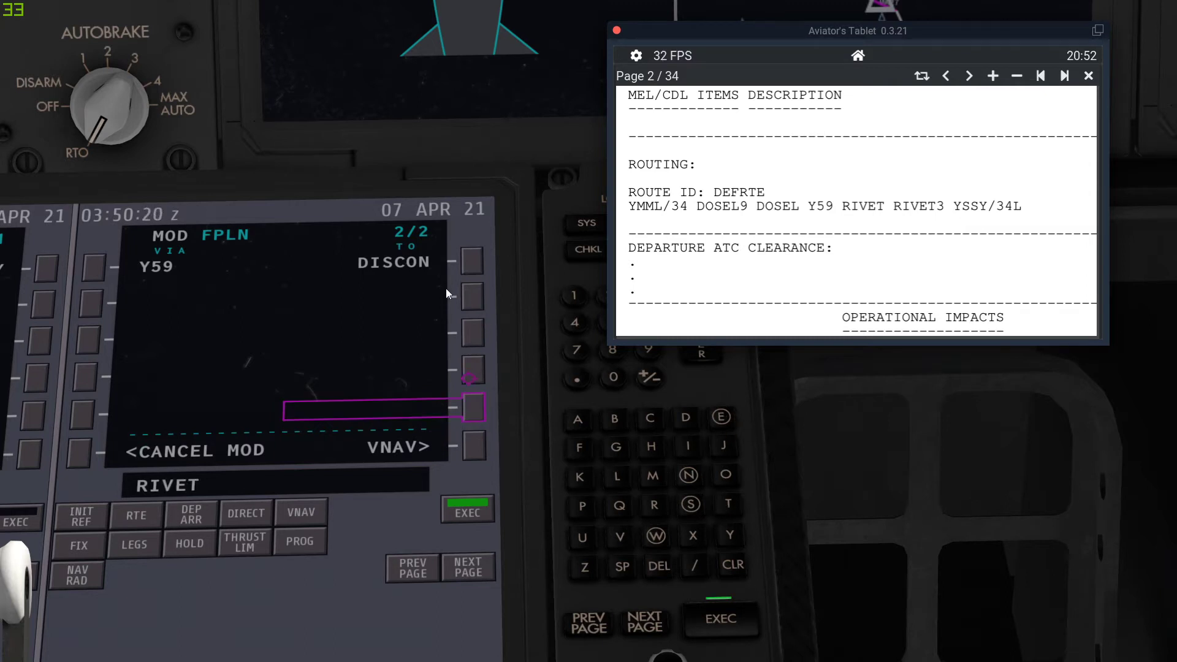
left_click(443, 255)
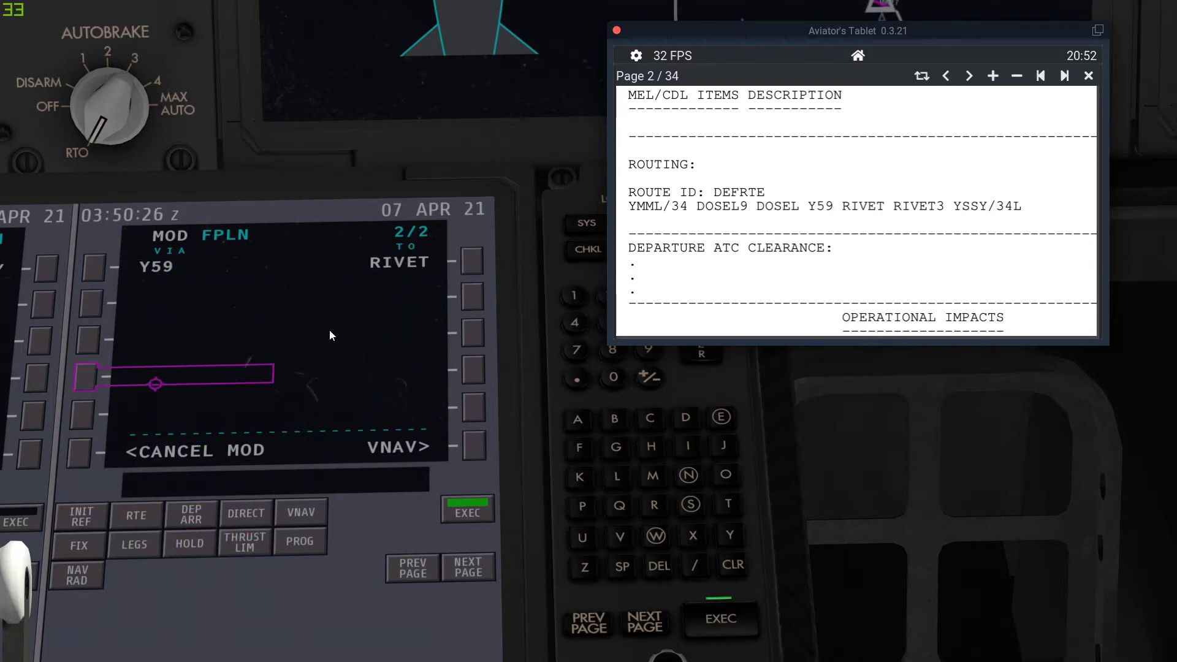
- Zoom out the flight plan page and open the YSSY arrivals page on the right CDU
mouse_move(912, 268)
left_mouse_down()
mouse_move(958, 250)
mouse_move(927, 251)
left_mouse_up()
scroll(895, 197, "down", 2)
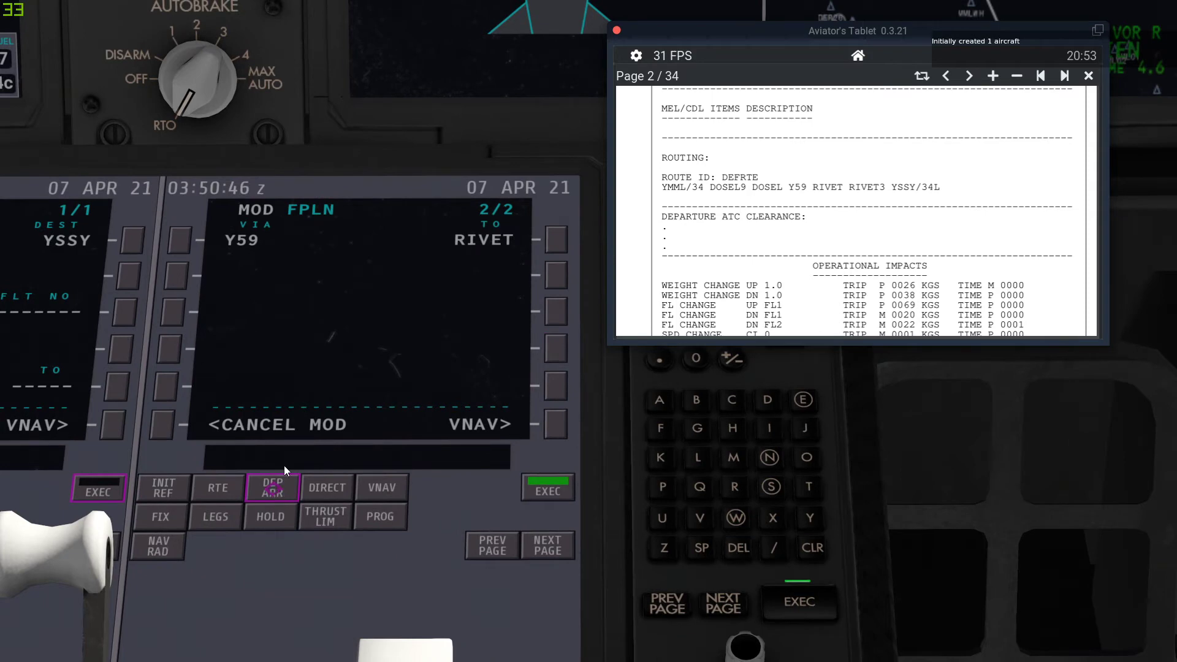
left_click(273, 487)
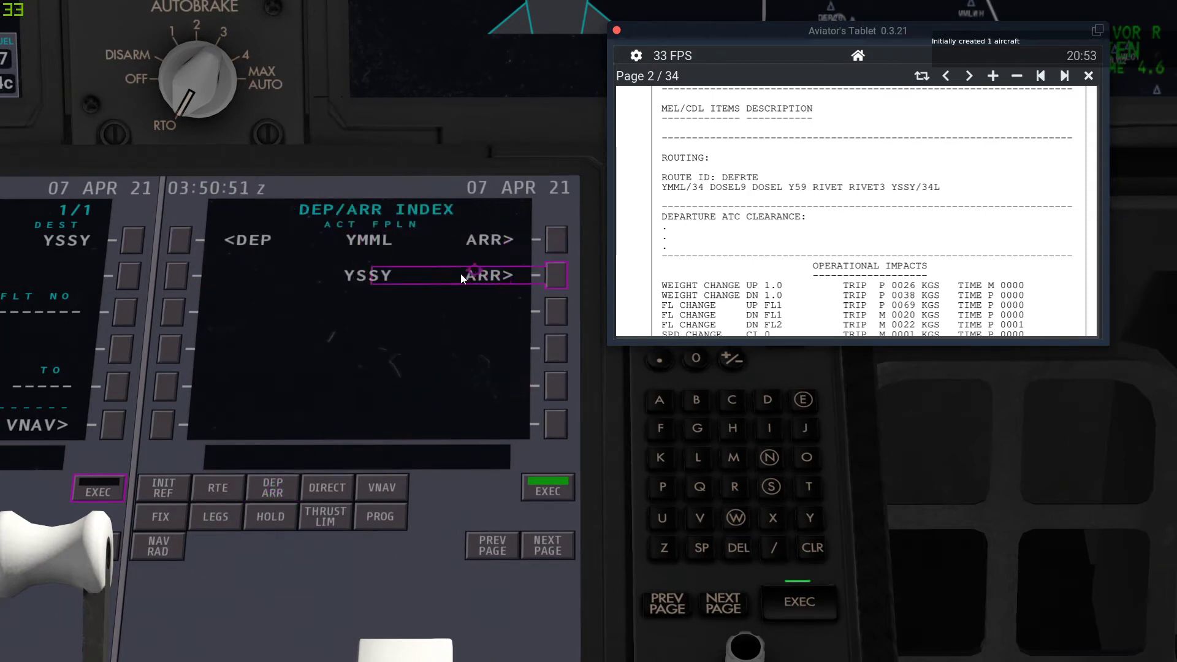
left_click(502, 278)
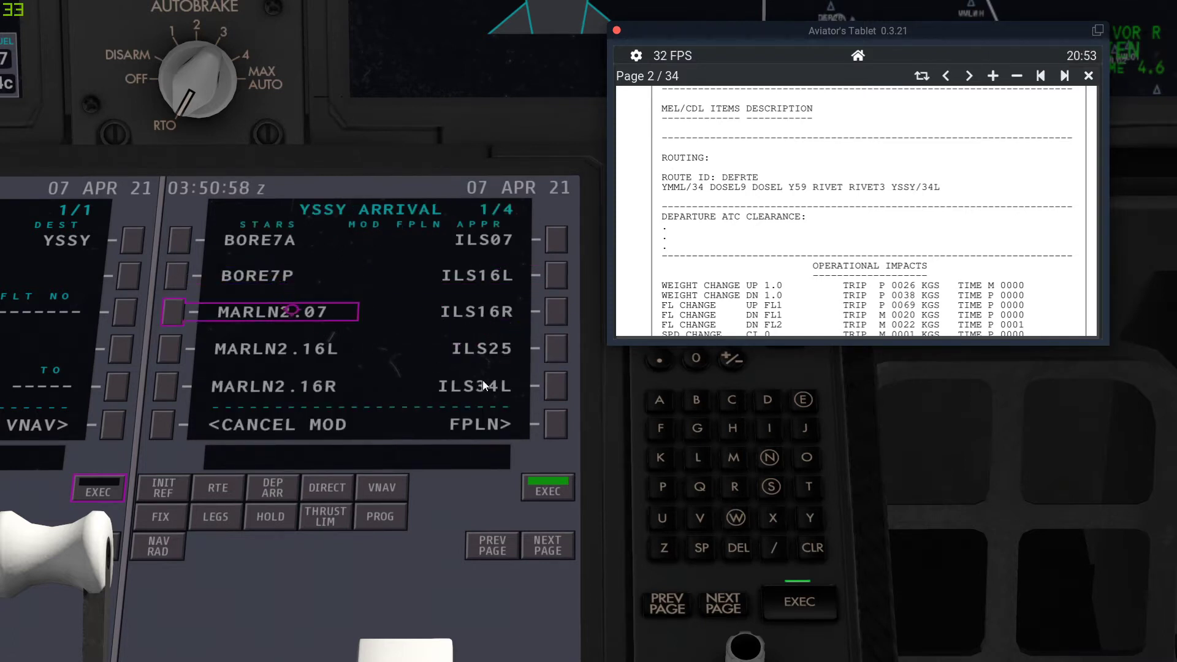
- Look through the pages of YSSY arrival procedures and select the RIVET2 STAR
left_click(727, 596)
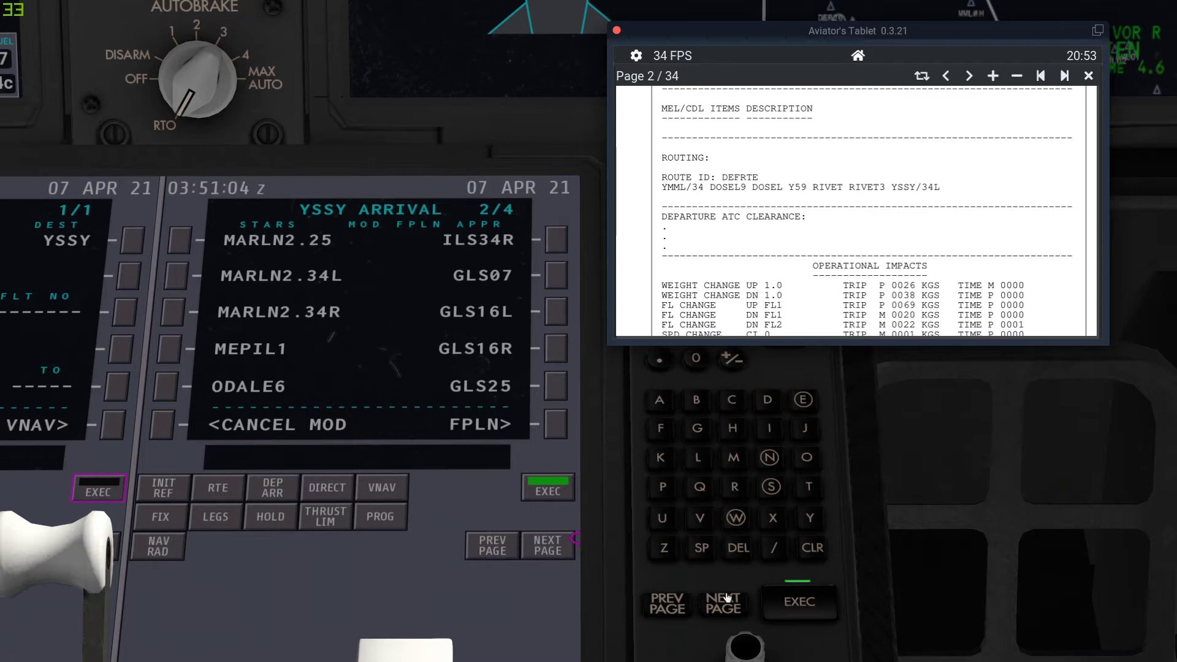
left_click(726, 596)
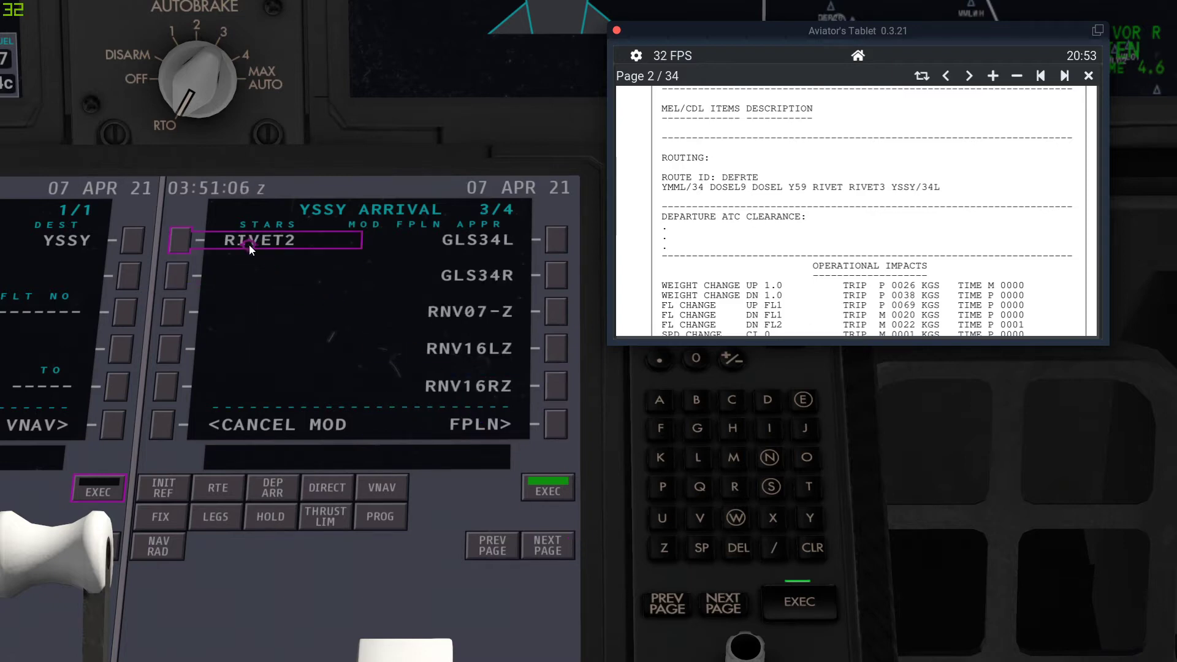
left_click(681, 609)
left_click(668, 610)
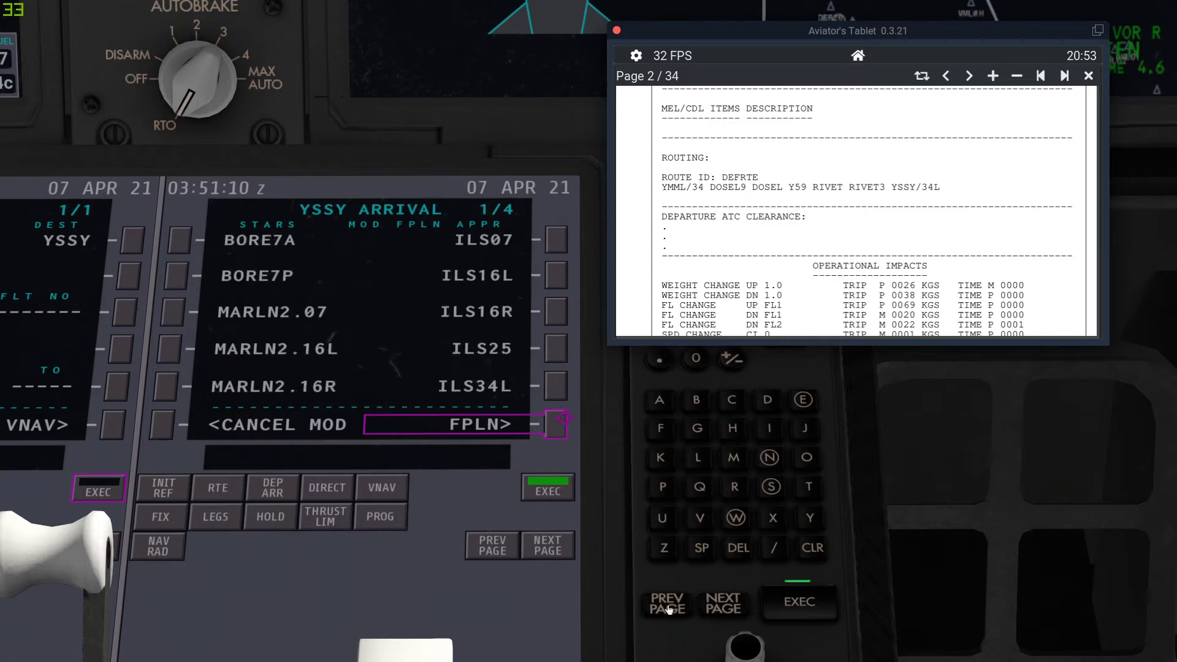
left_click(722, 607)
left_click(721, 607)
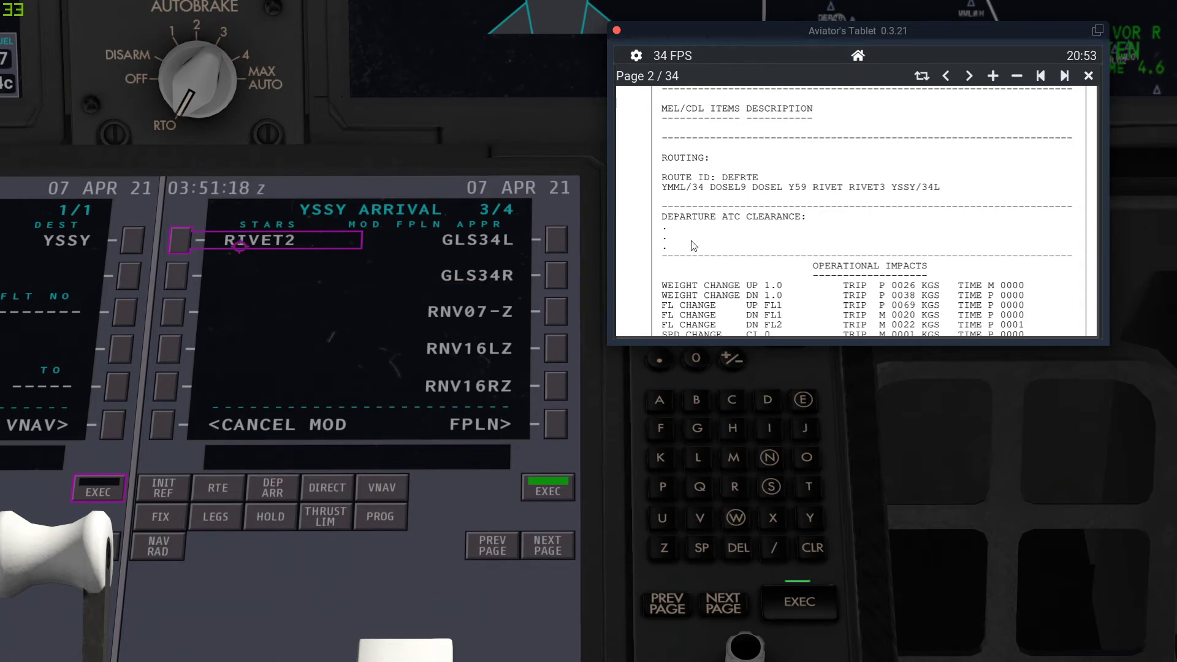
left_click(261, 250)
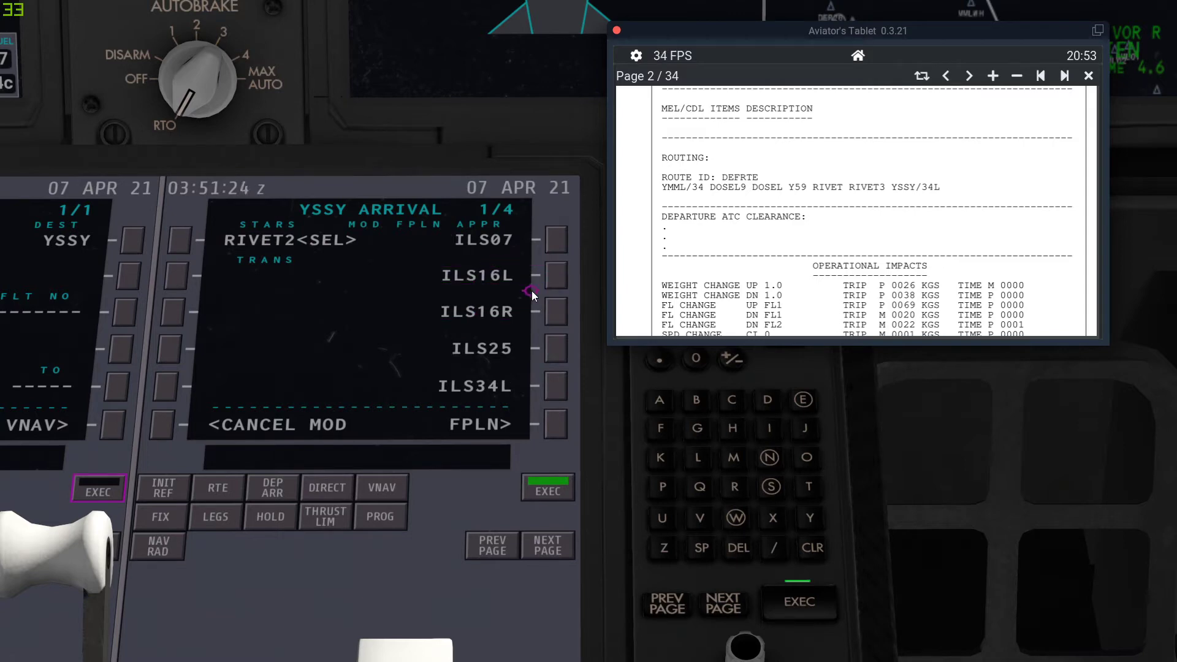
- Look through the available YSSY approaches and select ILS34L to match the runway in the flight plan routing
left_click(550, 385)
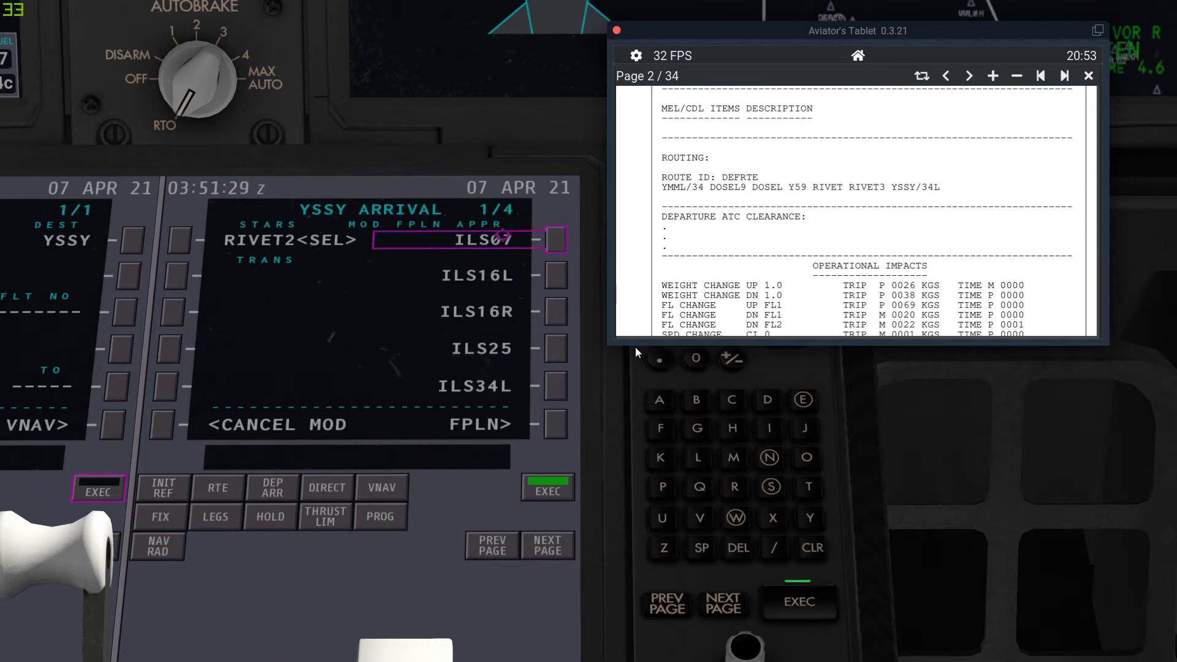
left_click(731, 594)
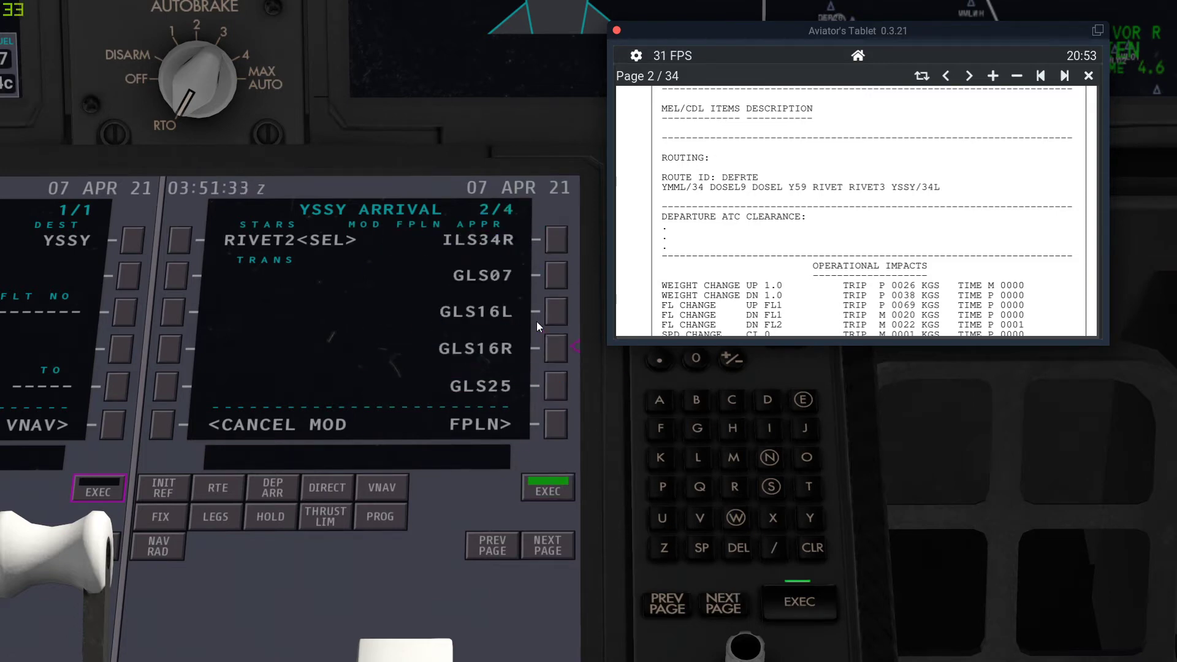
left_click(736, 601)
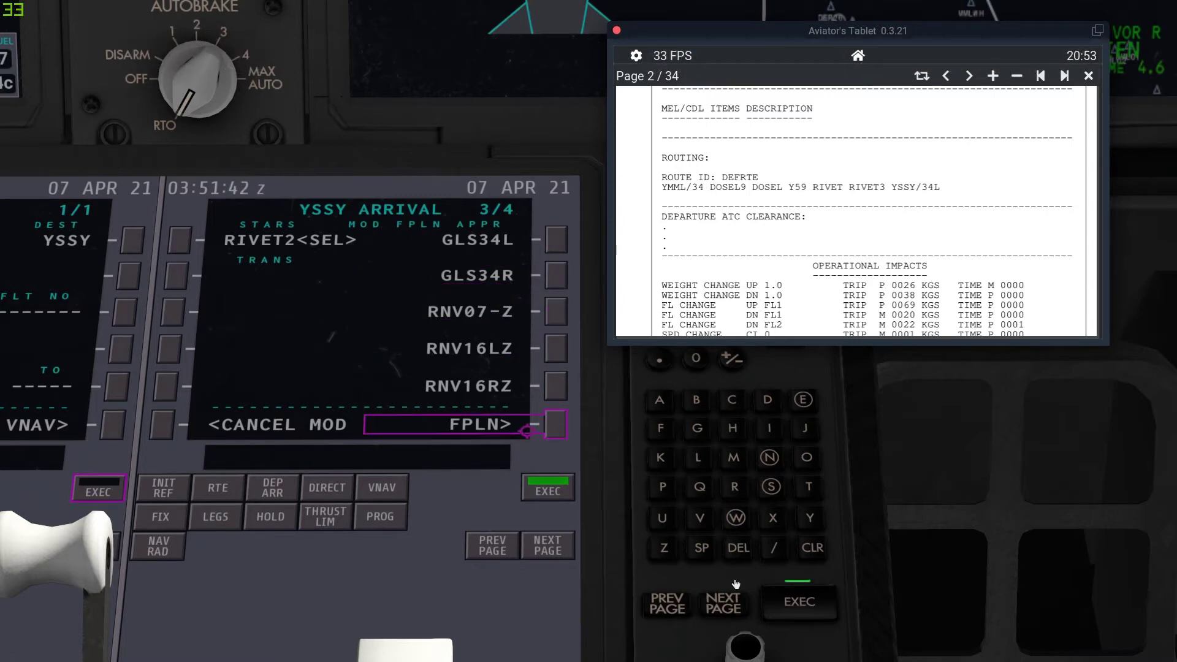
left_click(735, 605)
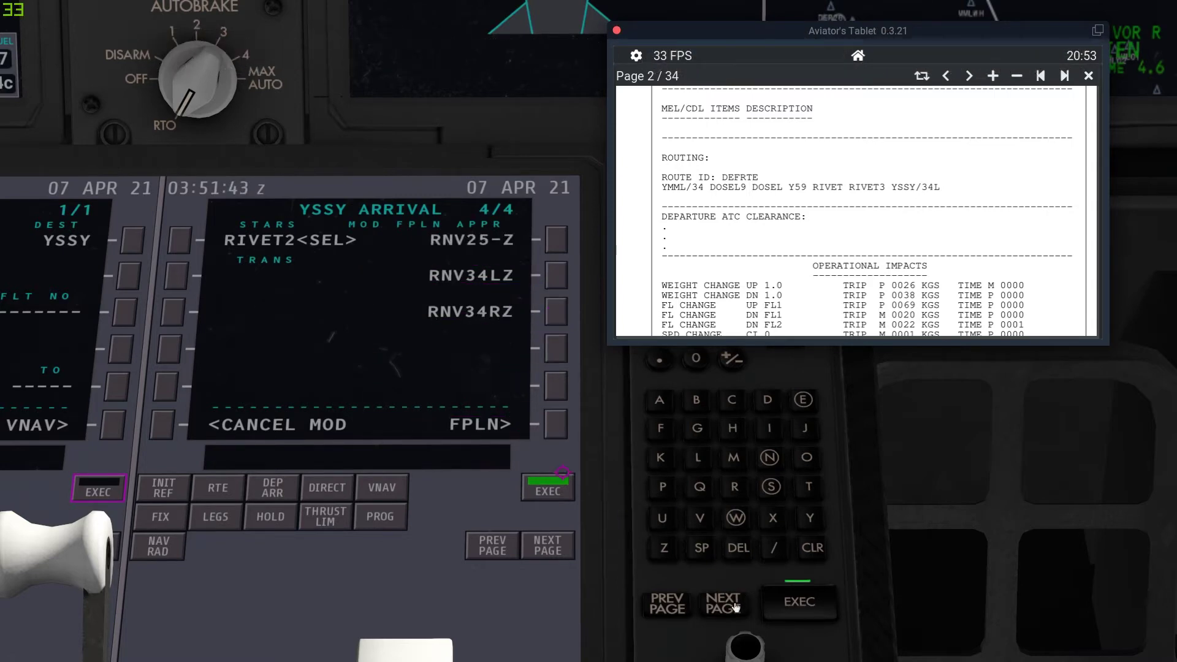
left_click(677, 607)
left_click(667, 603)
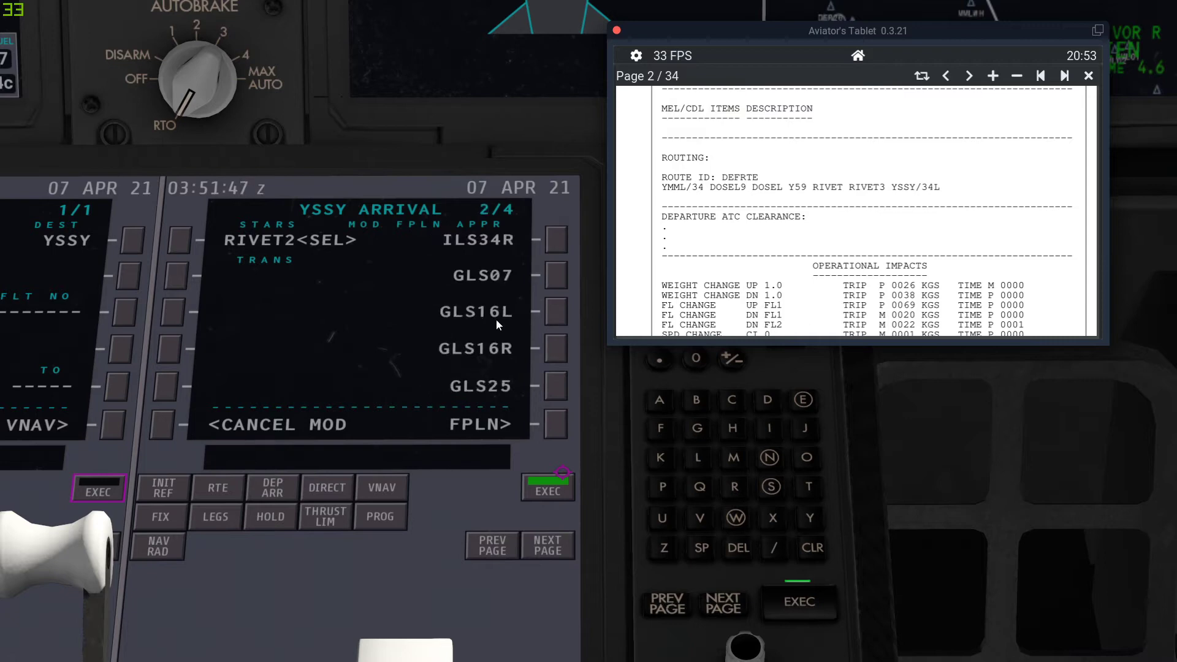
left_click(685, 600)
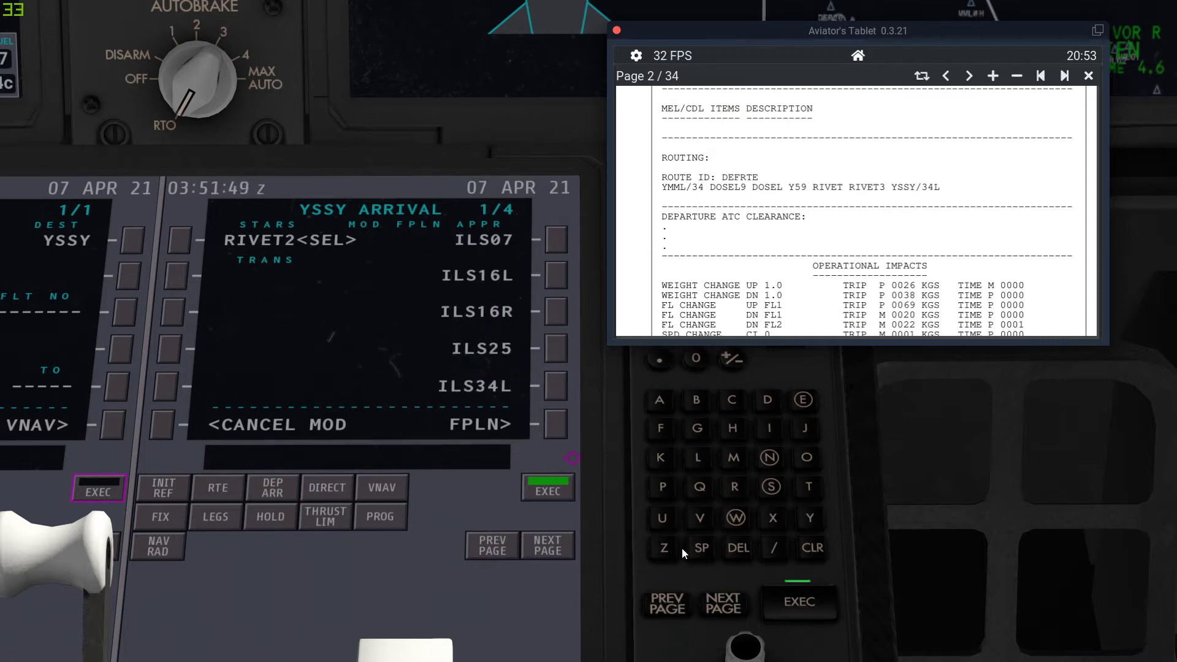
left_click(532, 395)
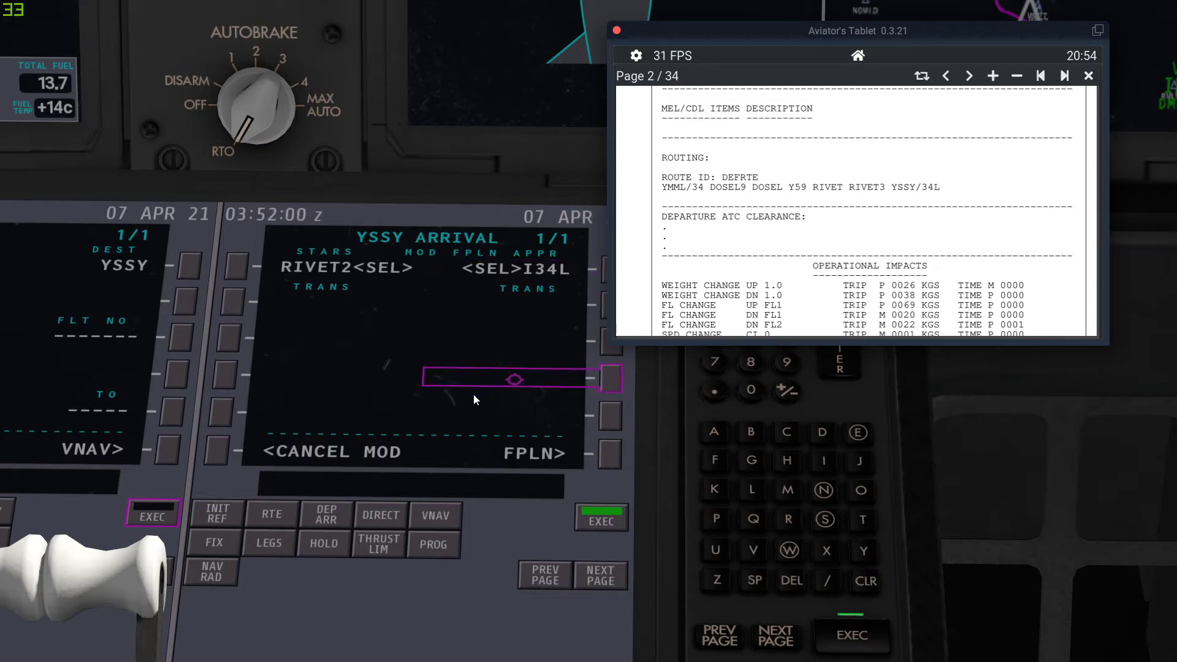
- Open the route's LEGS pages and check the waypoint sequence from YMML to the route discontinuity before SOSIJ
left_click(275, 538)
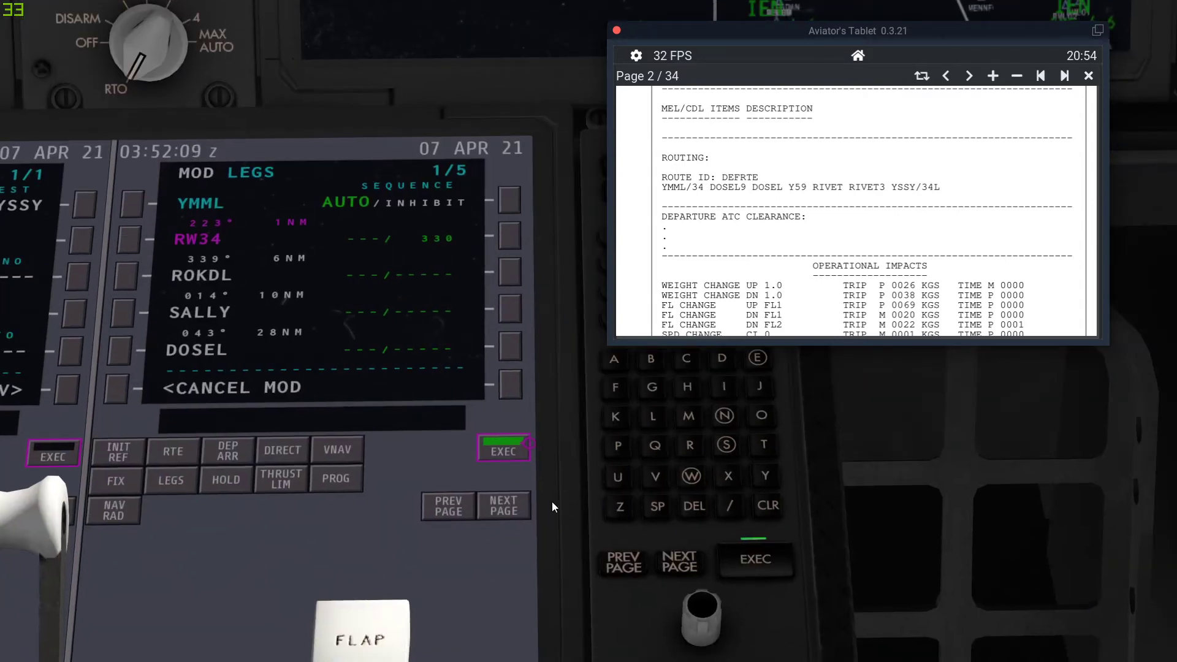
left_click(692, 560)
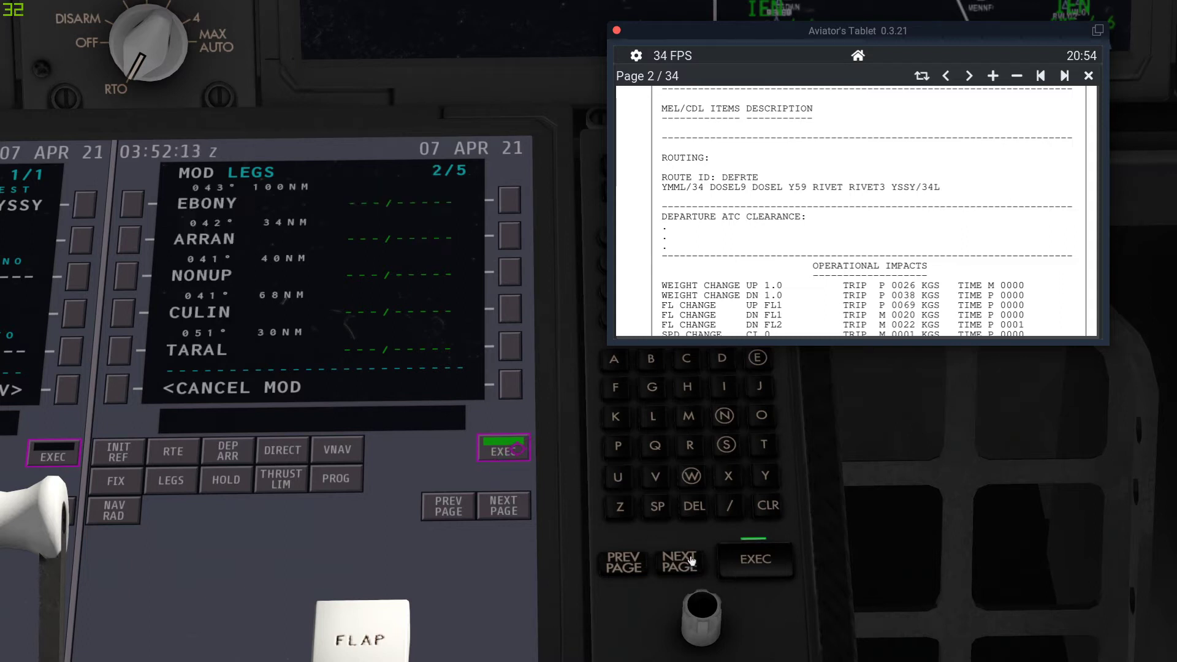
left_click(691, 560)
left_click(623, 561)
left_click(624, 562)
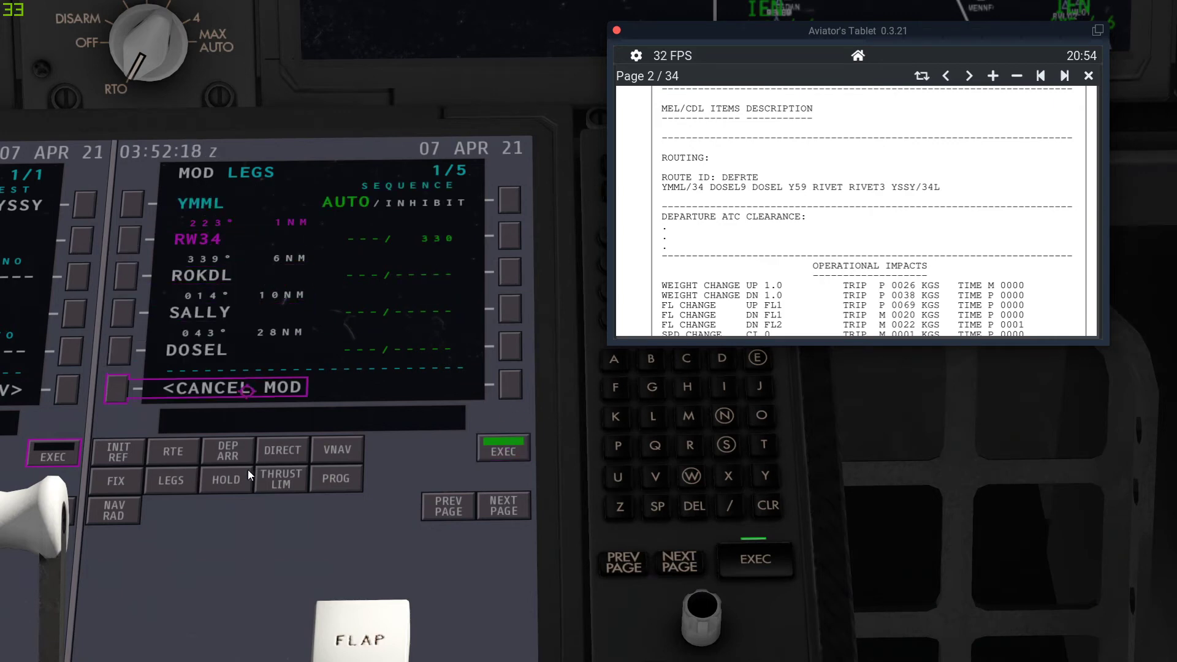
left_click(673, 562)
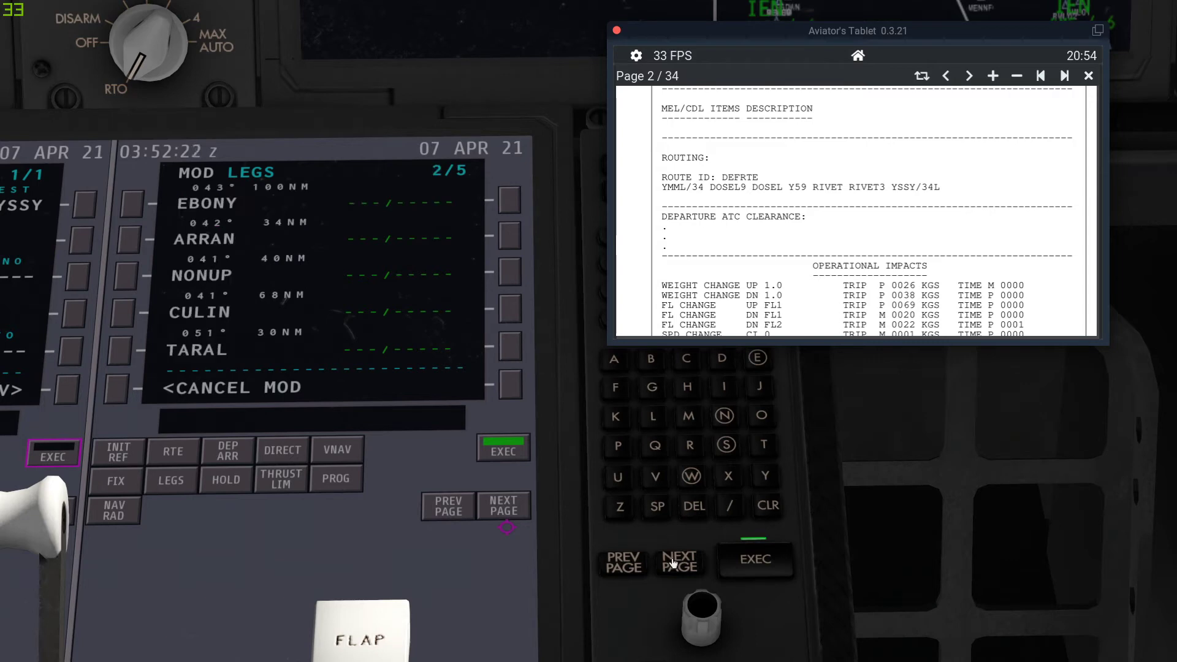
left_click(672, 562)
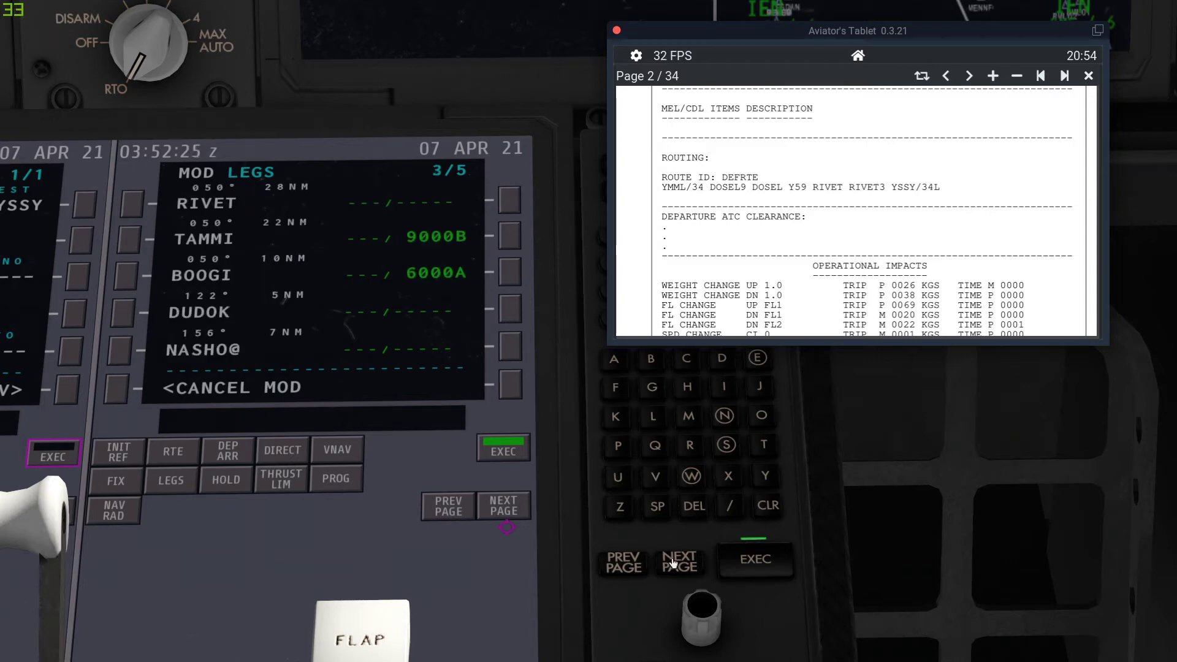
left_click(673, 563)
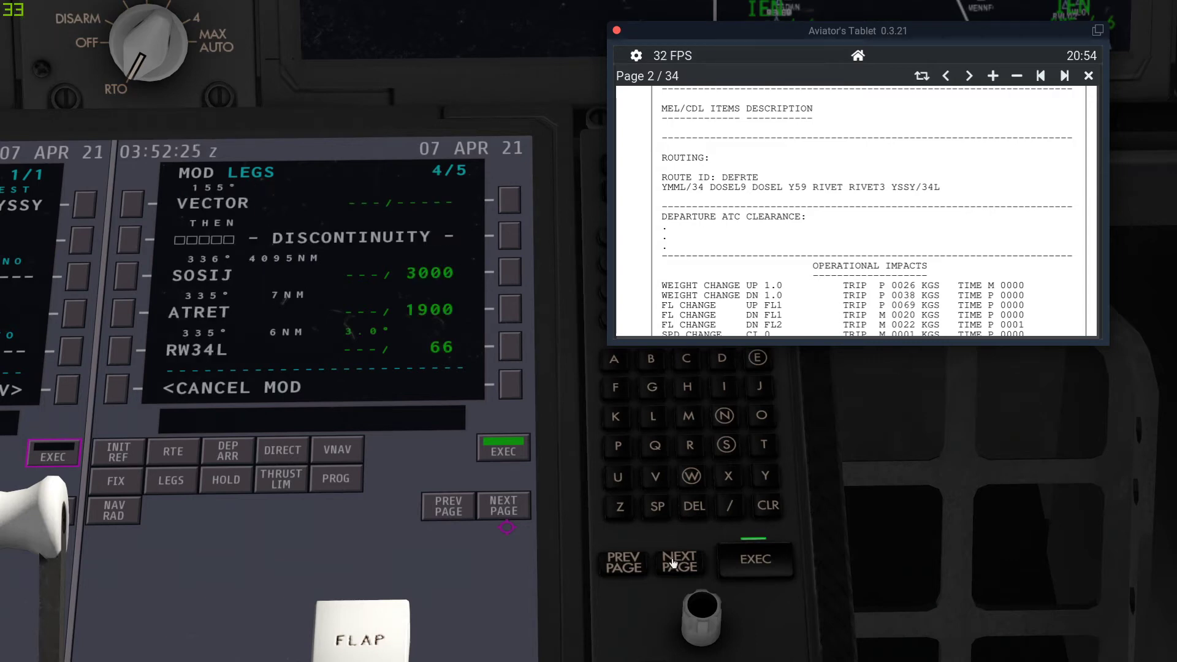
- Close the discontinuity by moving SOSIJ up behind VECTOR, and replace the VECTOR leg with SOSIJ
left_click(193, 267)
left_click(201, 235)
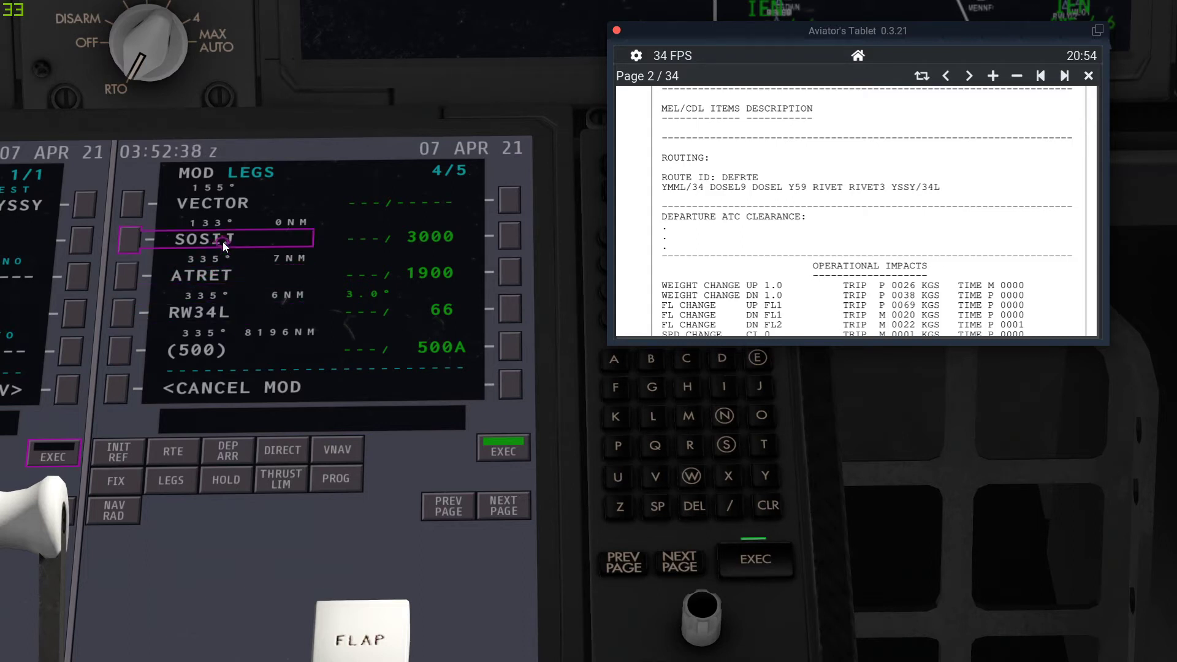
left_click(692, 565)
left_click(613, 564)
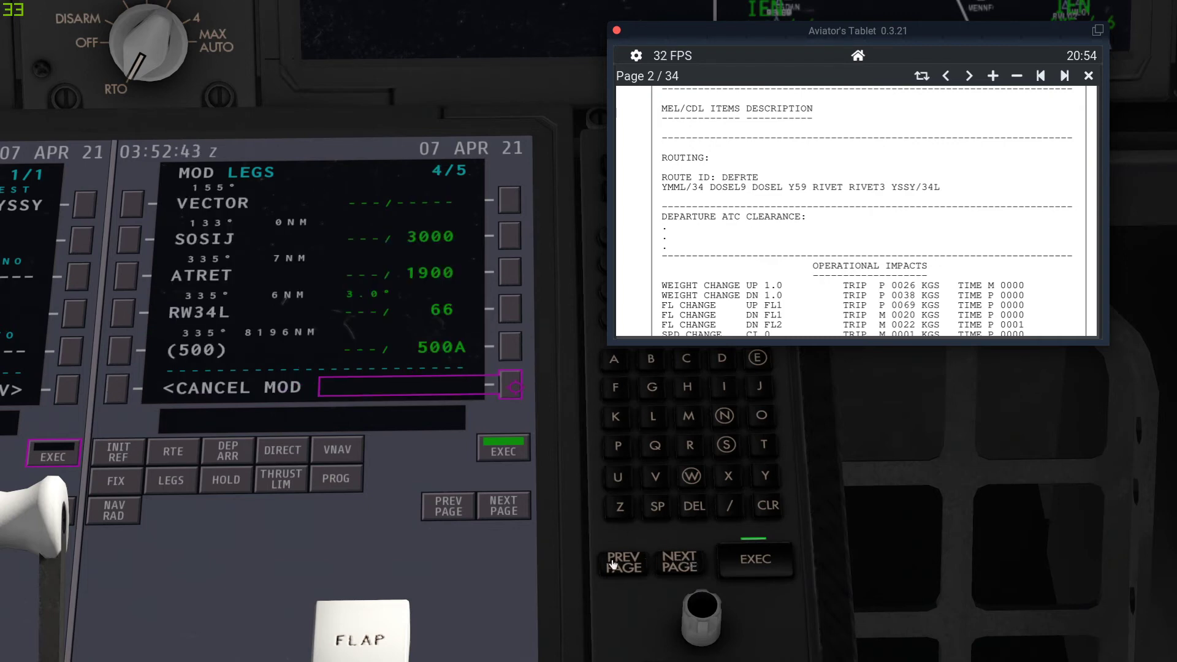
left_click(219, 237)
left_click(203, 206)
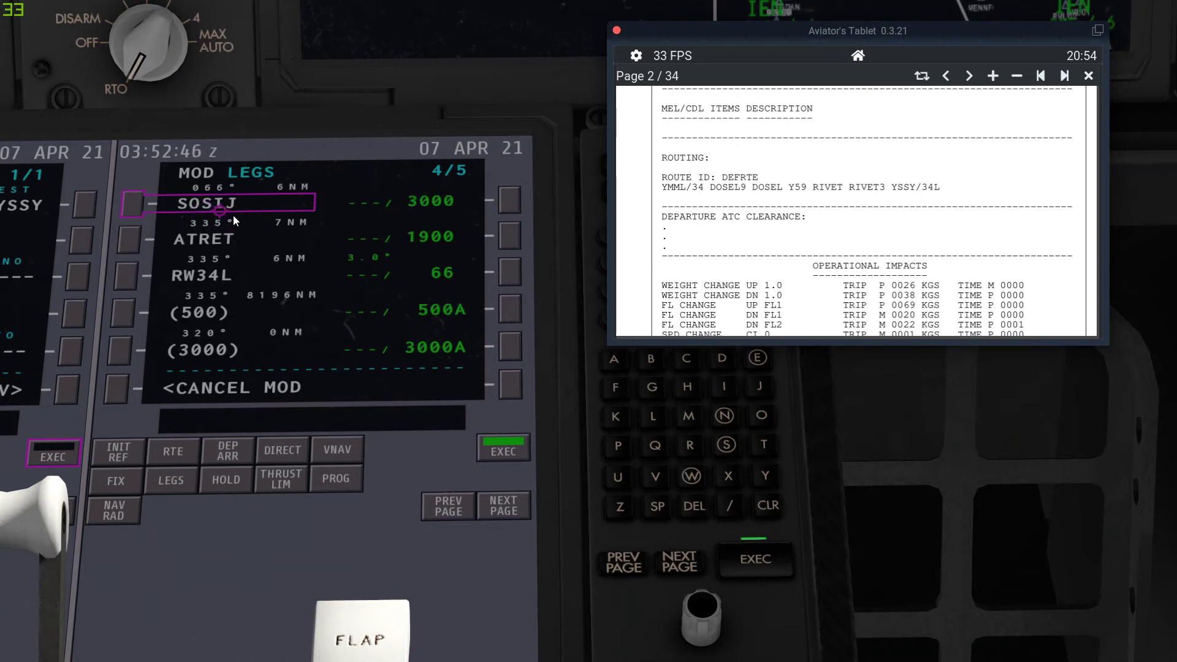
- Review the modified route's LEGS pages from the first to the last for any remaining discontinuities
left_click(623, 562)
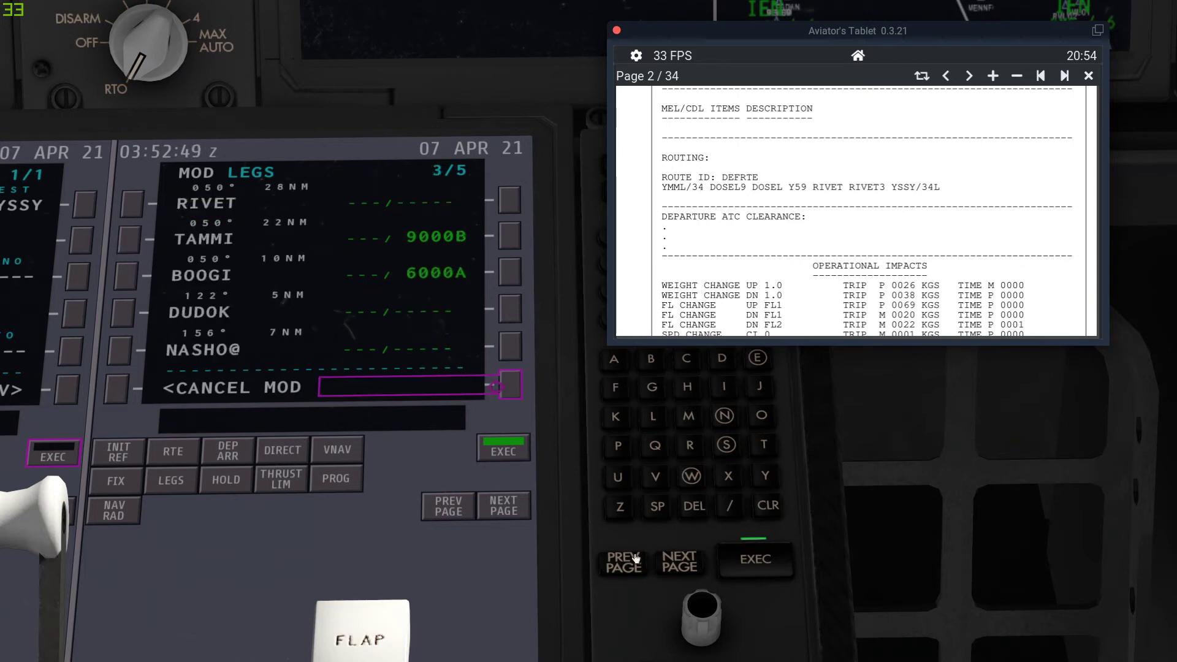
left_click(635, 559)
left_click(635, 559)
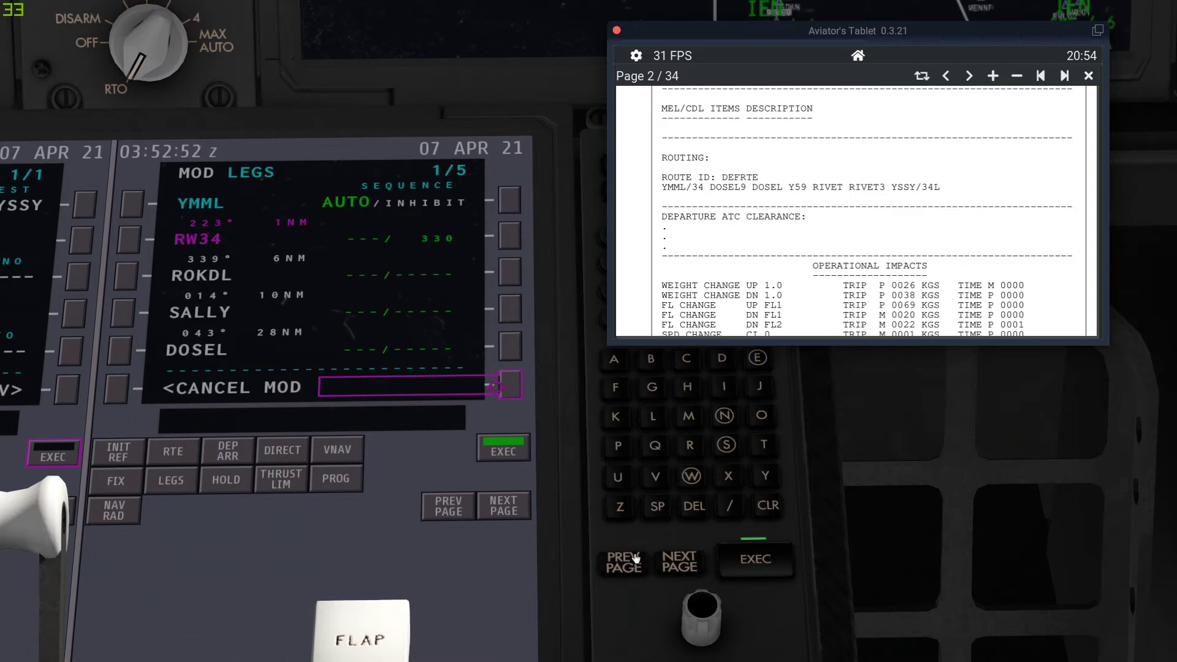
left_click(673, 559)
left_click(673, 559)
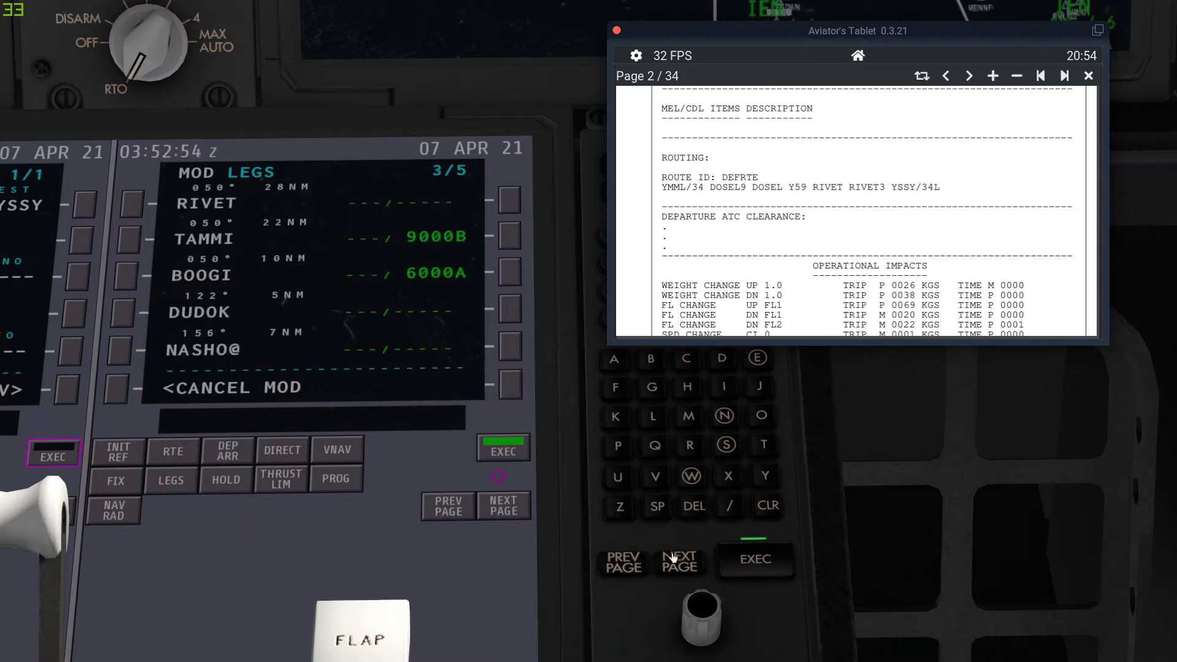
left_click(673, 559)
left_click(673, 559)
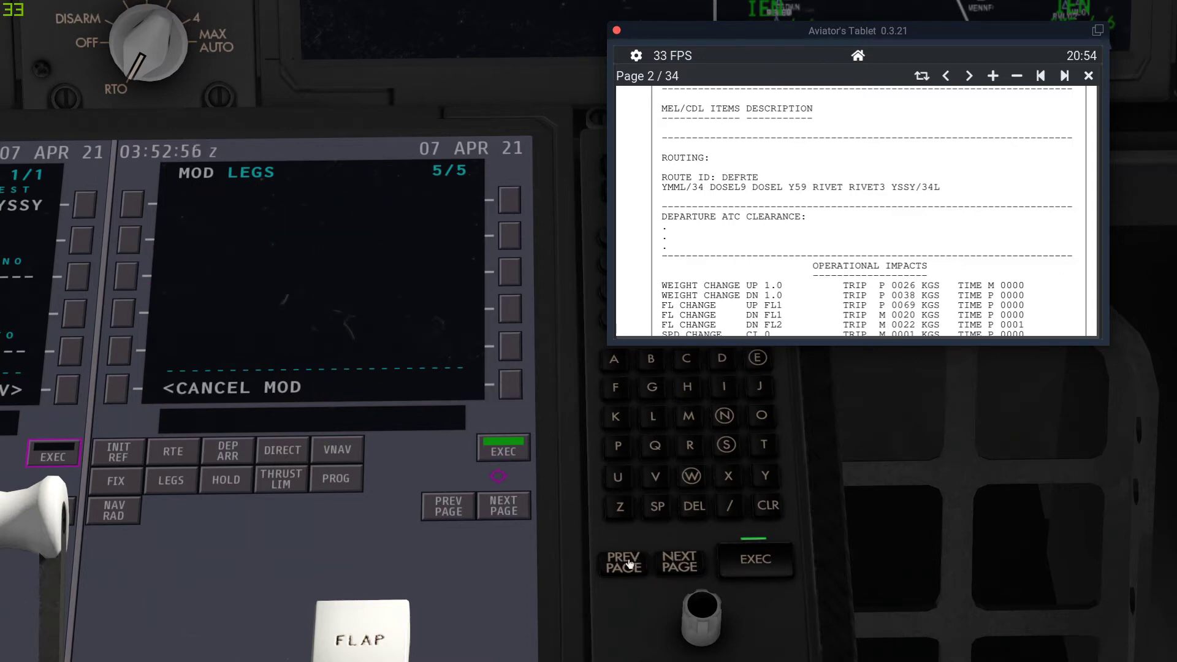
- Return to the first page of the modified route's LEGS and close the flight plan tablet
left_click(630, 562)
left_click(629, 562)
left_click(629, 563)
left_click(630, 562)
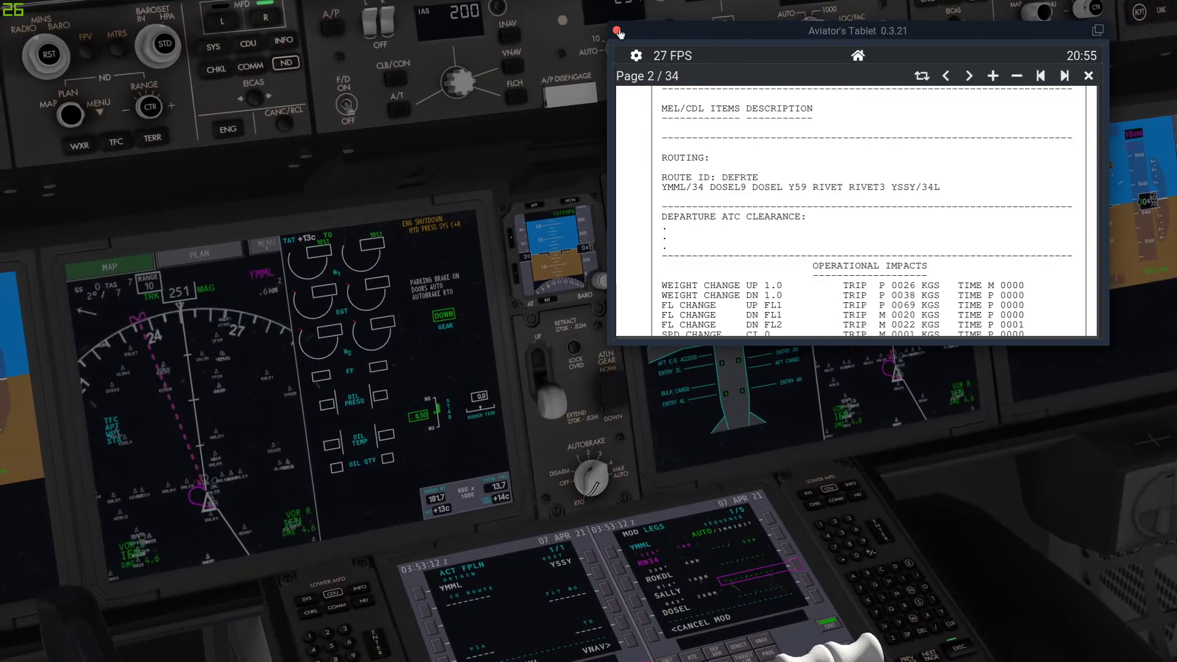
left_click(617, 31)
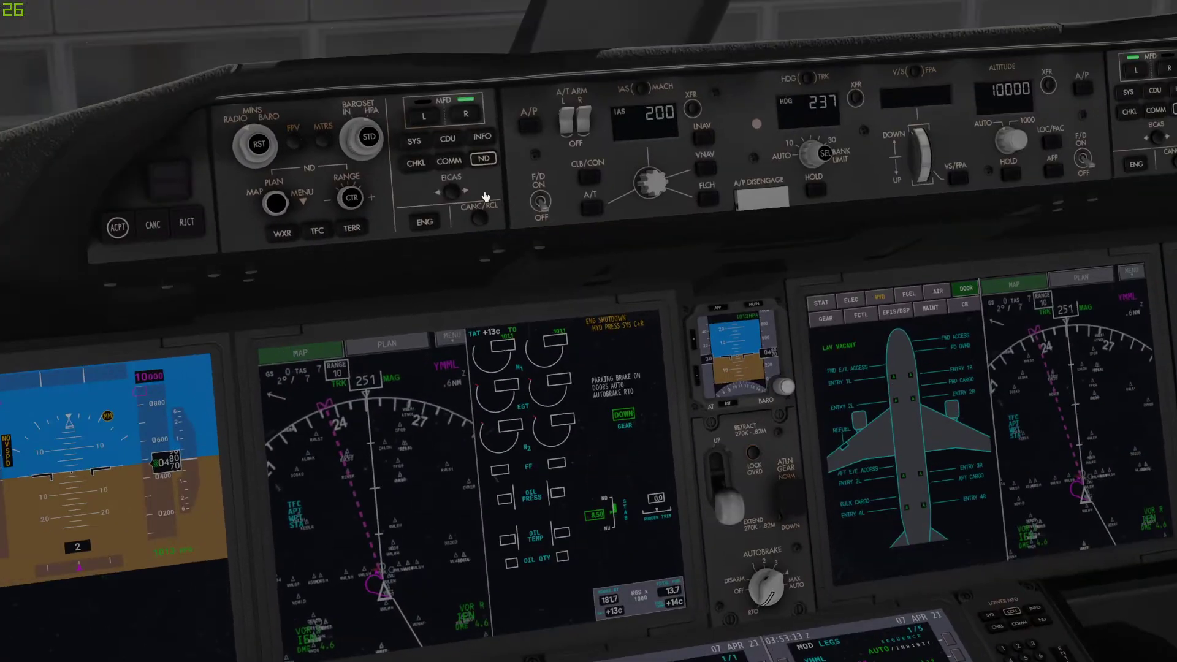
- Switch the navigation display to plan mode with a 10 NM range and execute the modified route
scroll(375, 157, "up", 1)
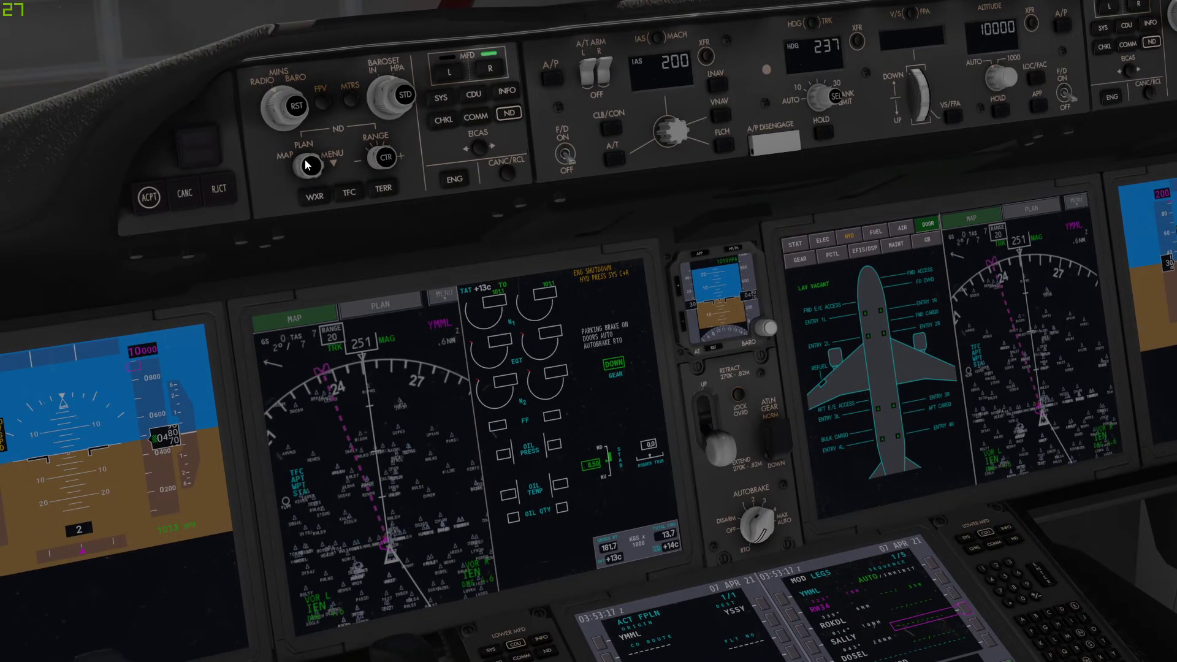
scroll(309, 164, "up", 1)
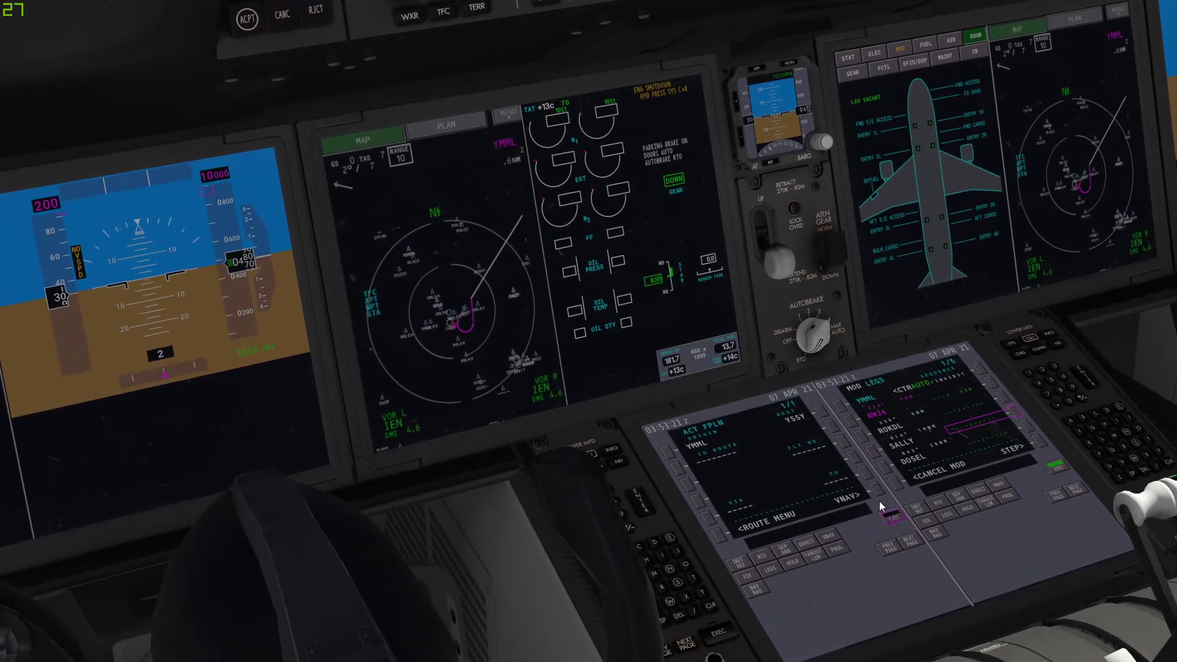
left_click(771, 569)
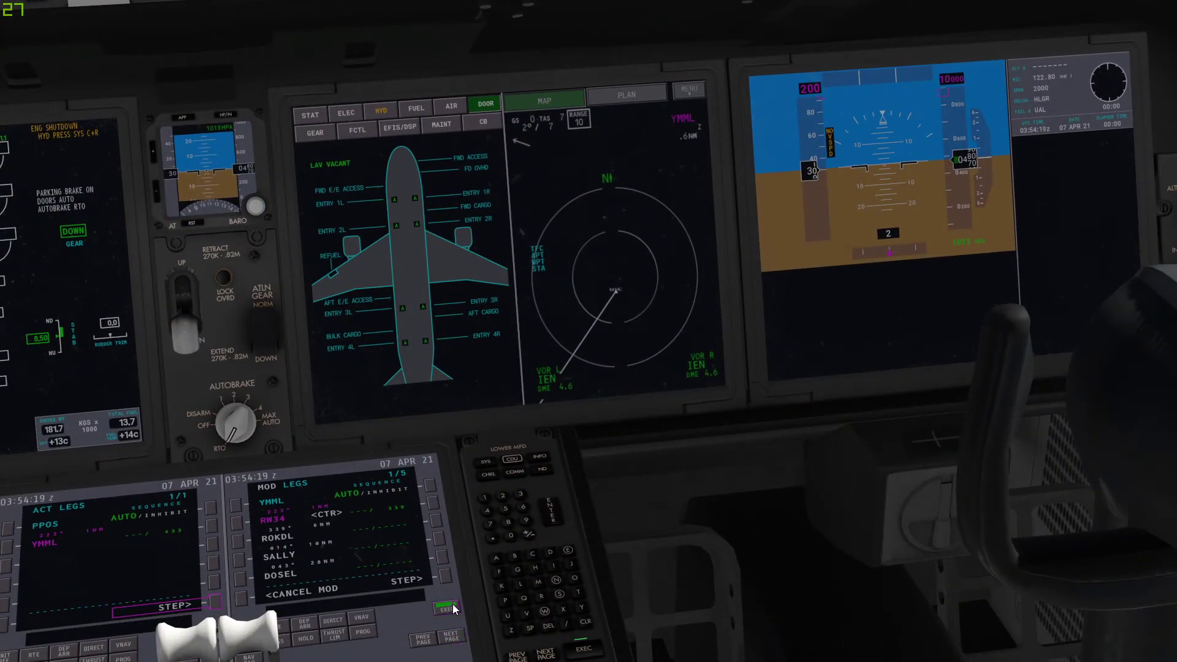
left_click(452, 604)
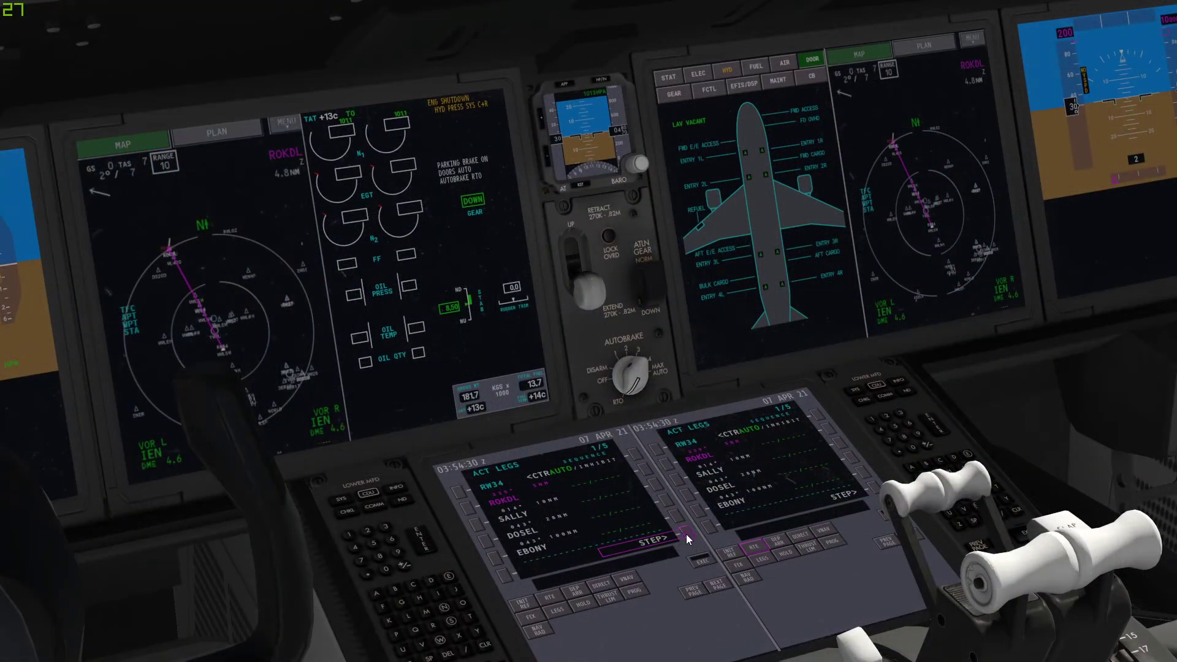
- Step the plan-mode map through every leg of the active route, from RW34 to the missed approach, to inspect its track
left_click(686, 535)
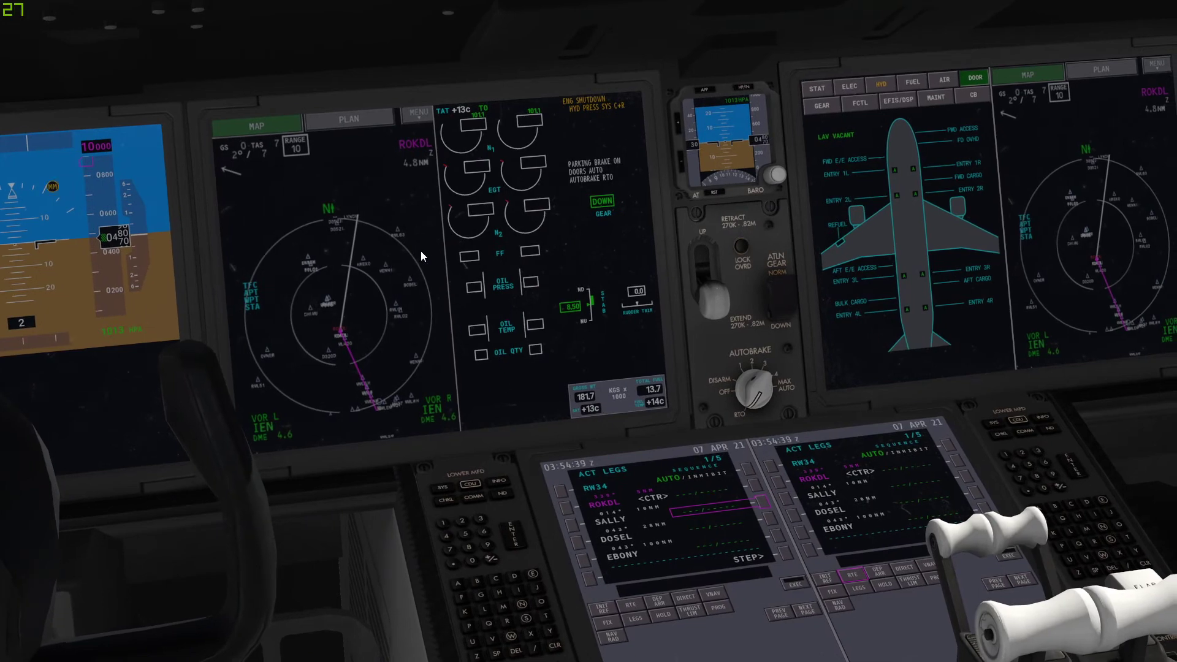
left_click(774, 551)
left_click(774, 551)
left_click(773, 550)
left_click(773, 550)
left_click(774, 550)
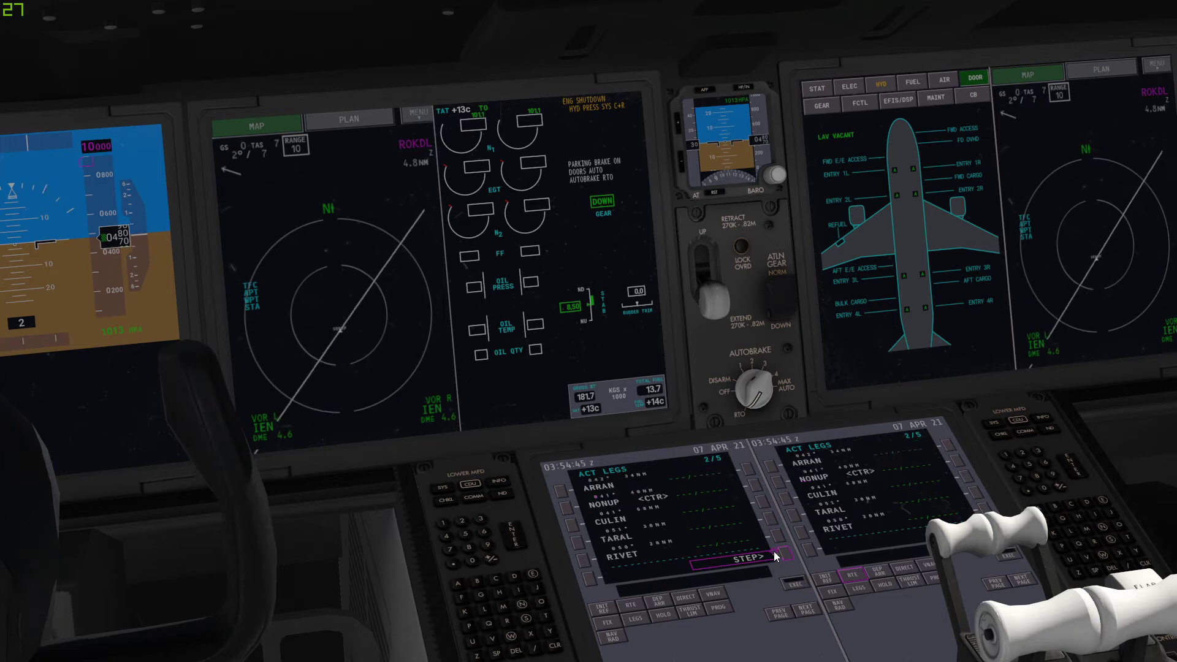
left_click(775, 550)
left_click(774, 551)
left_click(777, 550)
left_click(781, 549)
left_click(780, 549)
left_click(781, 550)
left_click(780, 549)
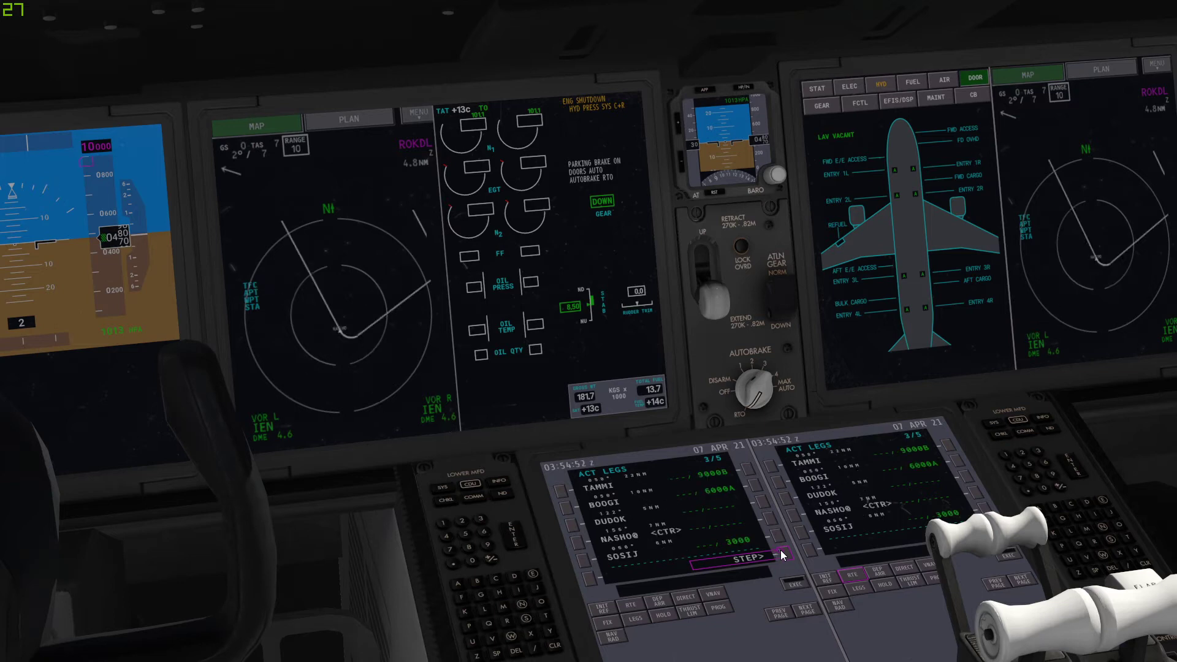
left_click(785, 550)
left_click(791, 554)
left_click(792, 554)
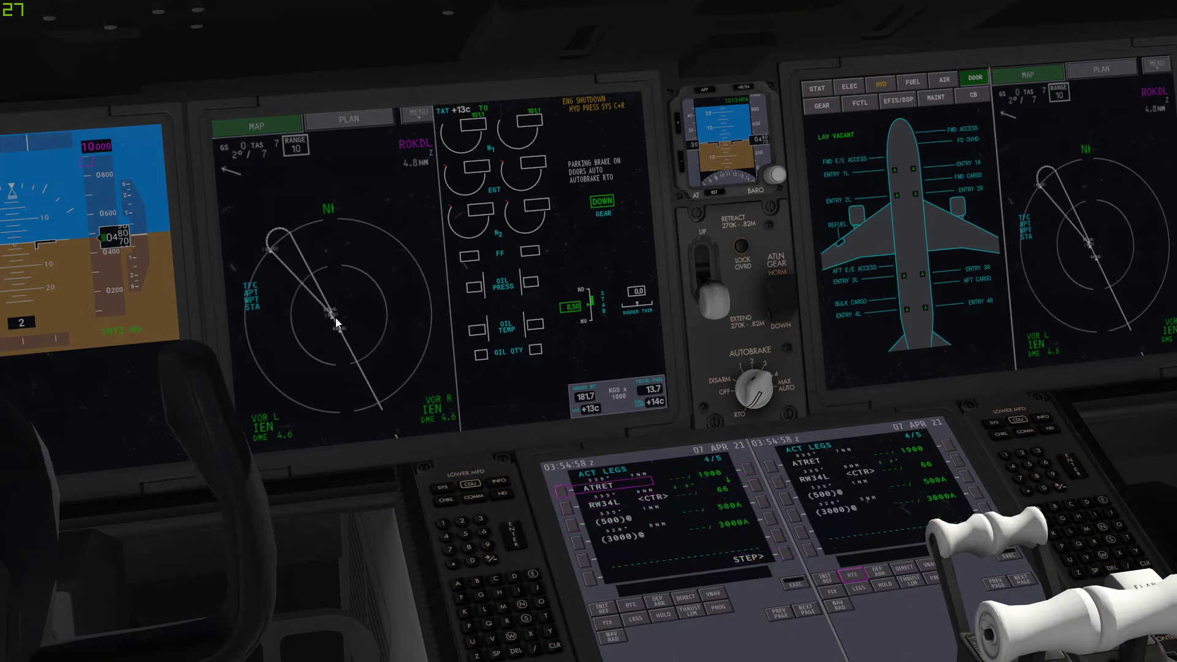
left_click(766, 553)
left_click(766, 553)
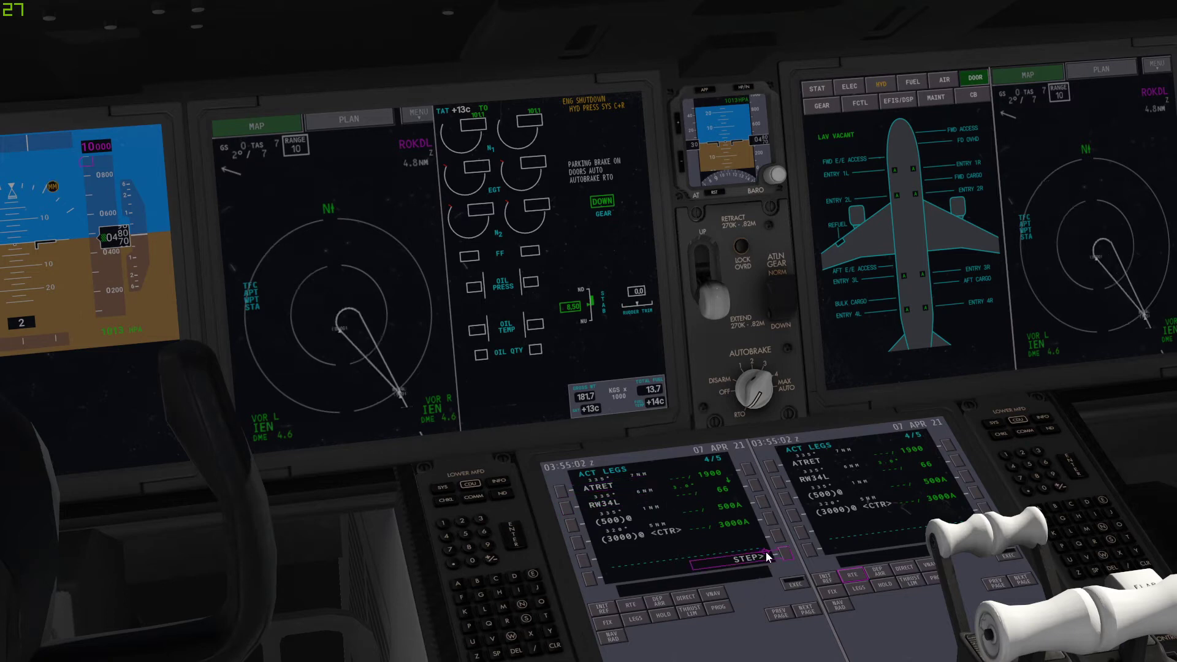
left_click(765, 554)
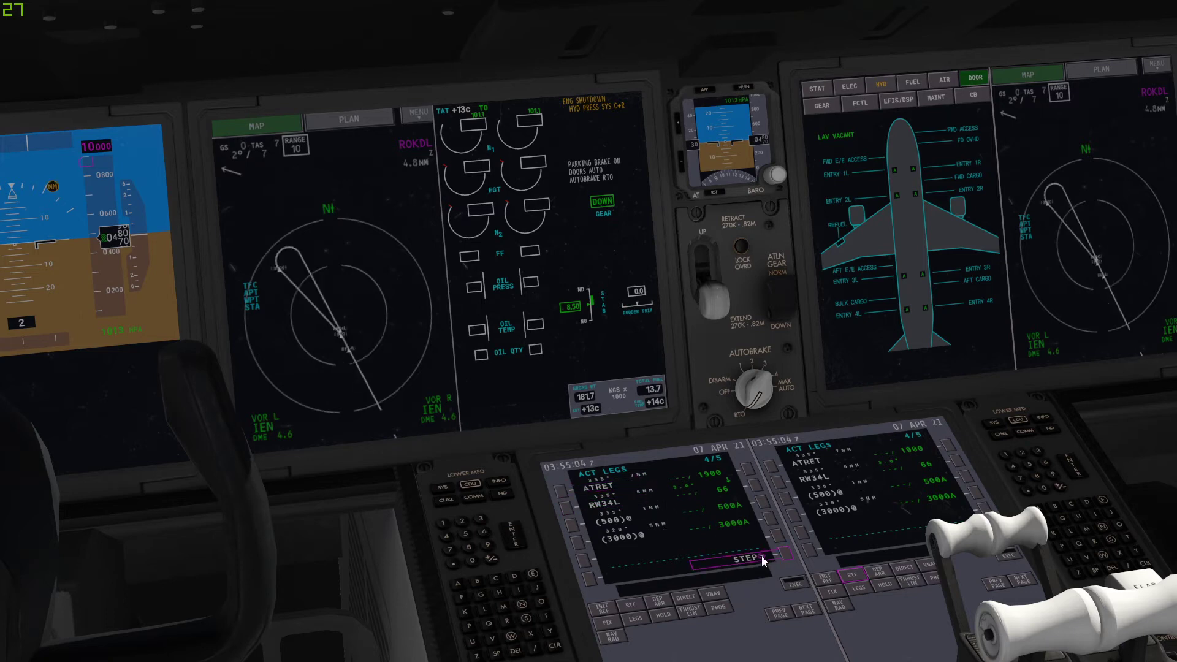
left_click(761, 556)
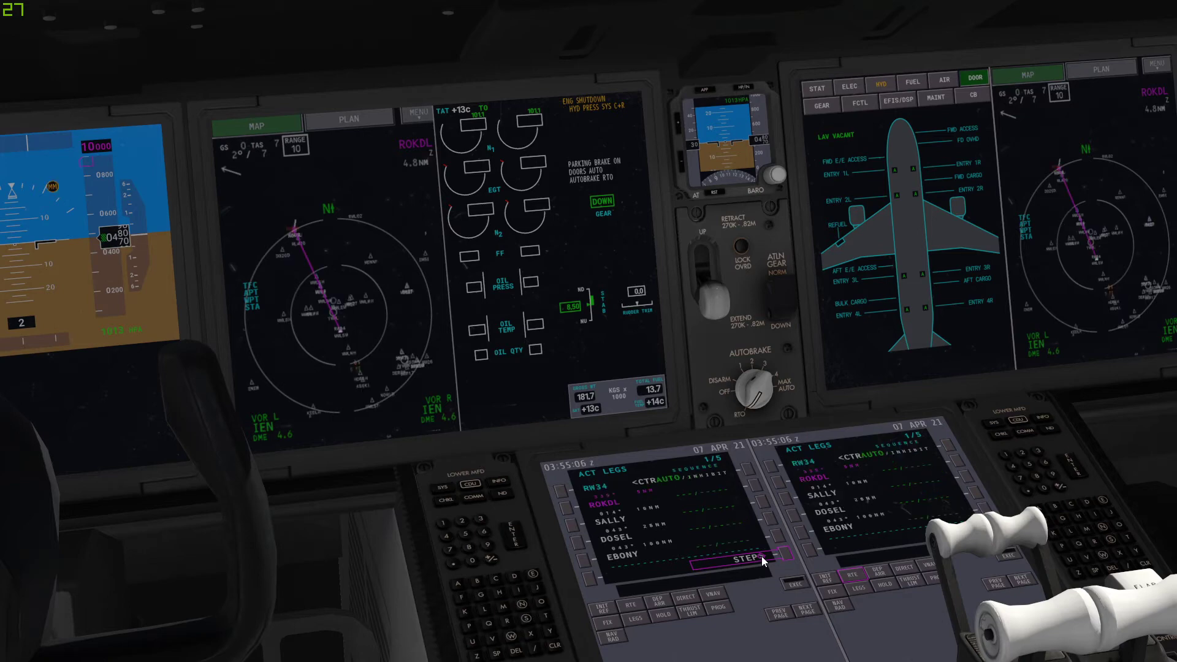
- Open the VNAV cruise page and look up the planned cruise flight level on page 1 of the flight plan
left_click_drag(747, 558, 709, 556)
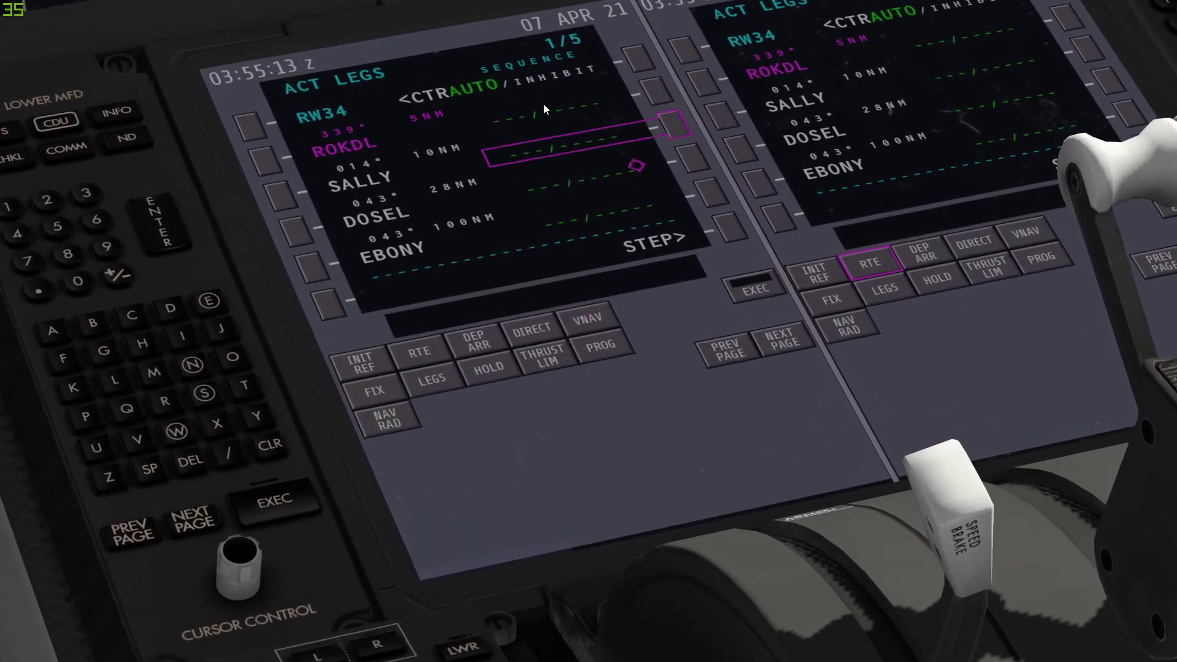
left_click(588, 320)
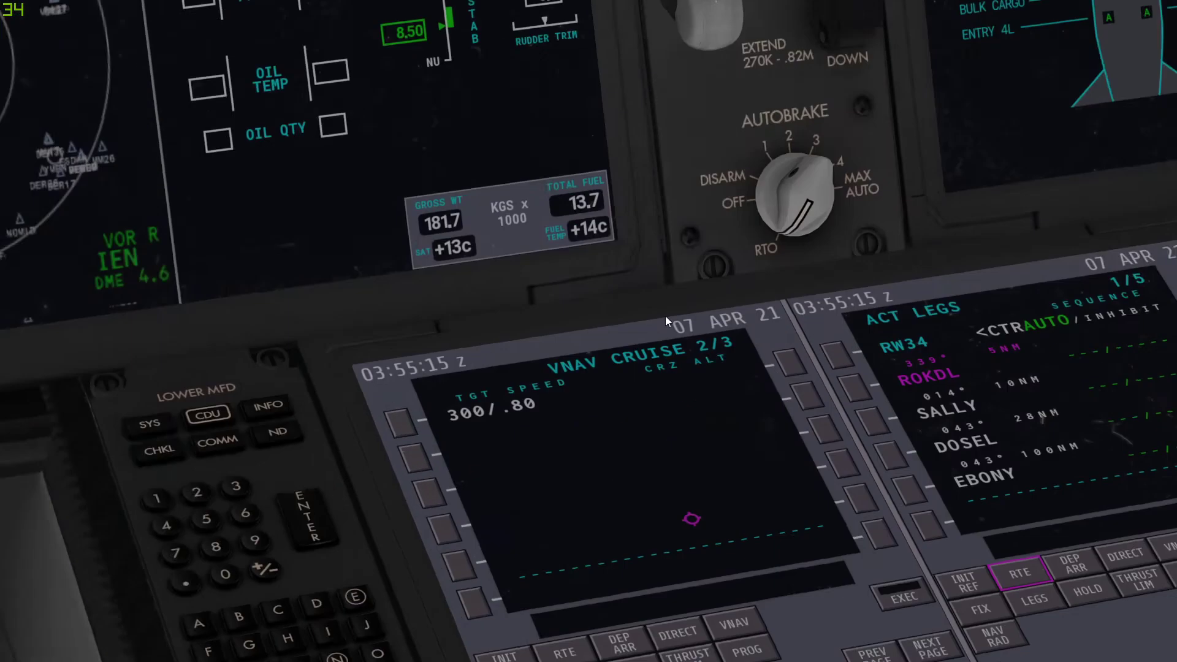
scroll(732, 292, "down", 5)
scroll(694, 301, "up", 3)
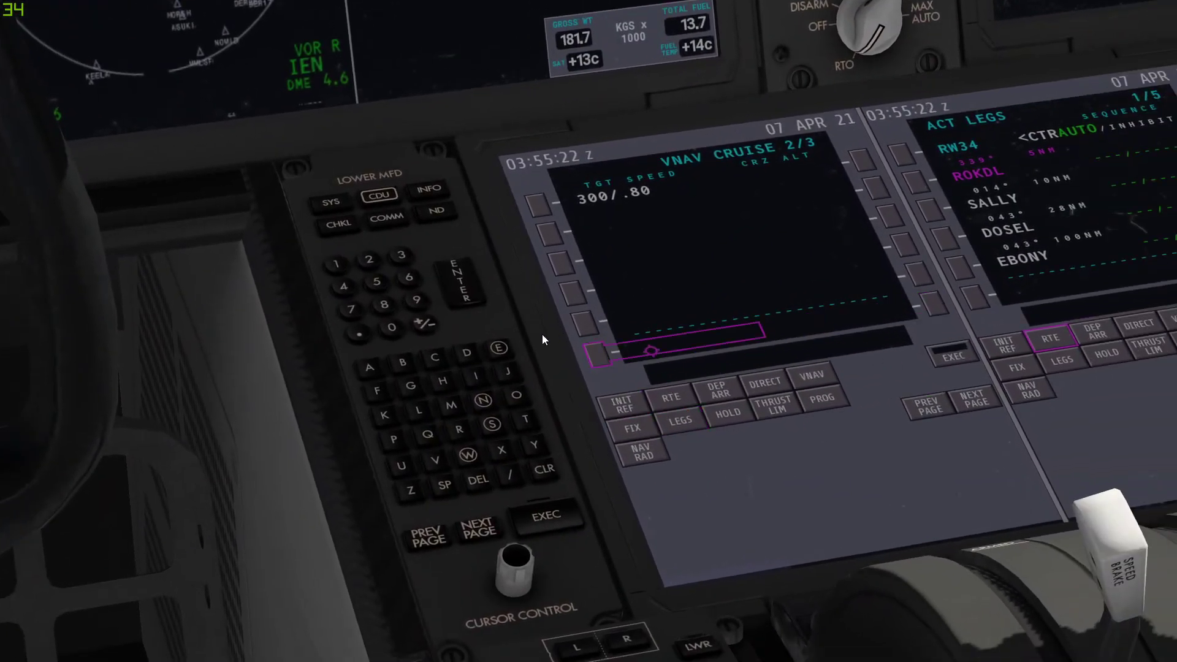
left_click(160, 11)
mouse_move(249, 108)
left_click(299, 106)
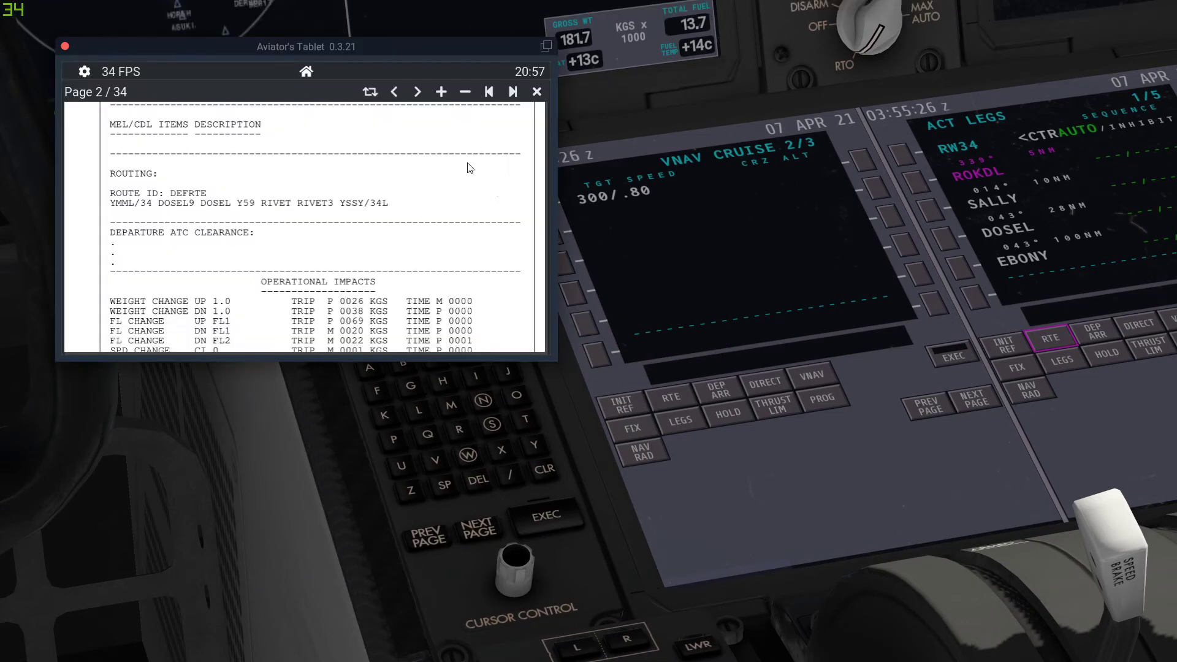
scroll(367, 311, "up", 3)
left_click(396, 93)
scroll(250, 213, "up", 3)
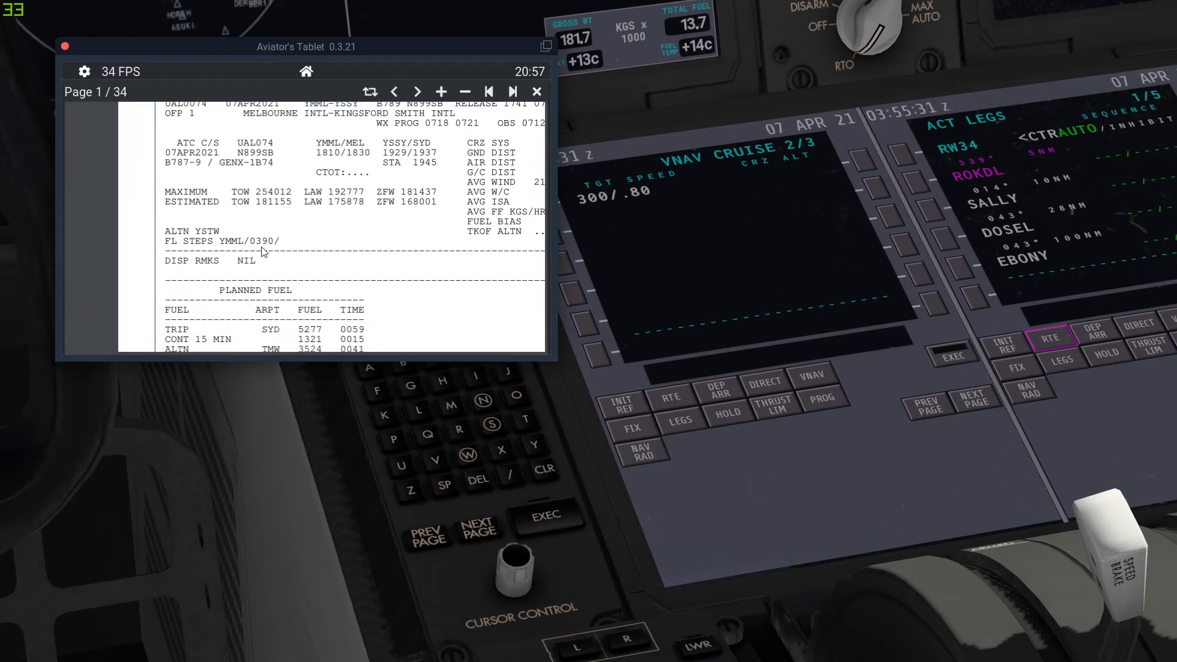
scroll(263, 220, "up", 3)
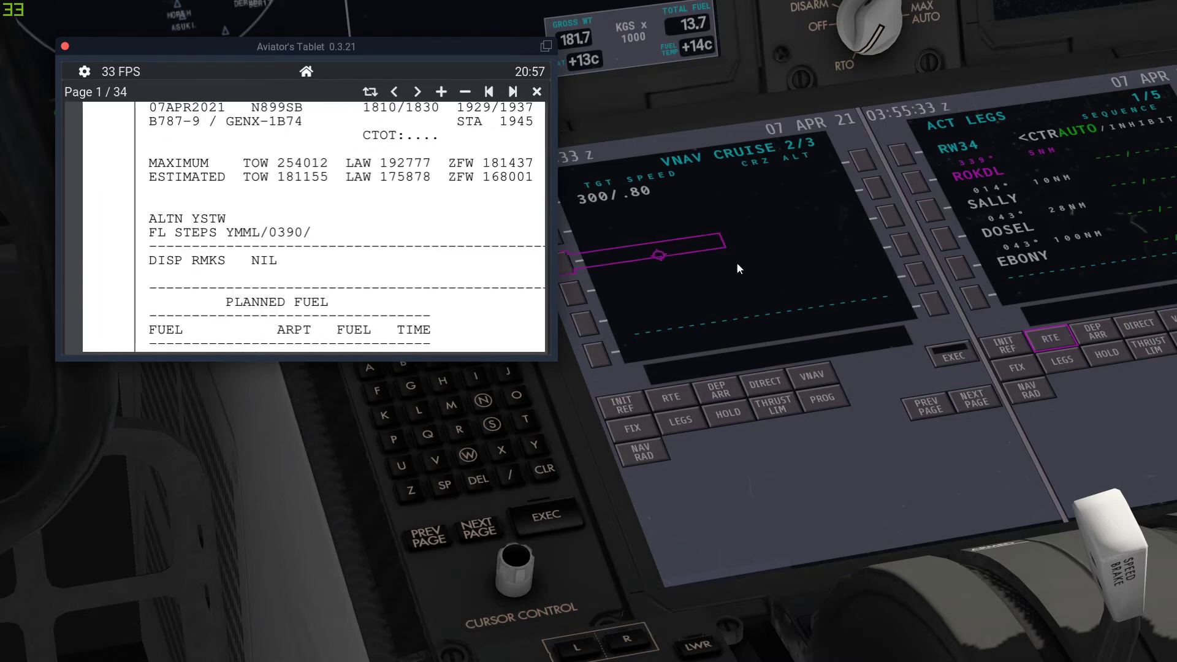
- Move the flight plan tablet clear of the CDU and enter FL390 as the VNAV cruise altitude
left_click_drag(741, 257, 755, 251)
scroll(637, 325, "down", 3)
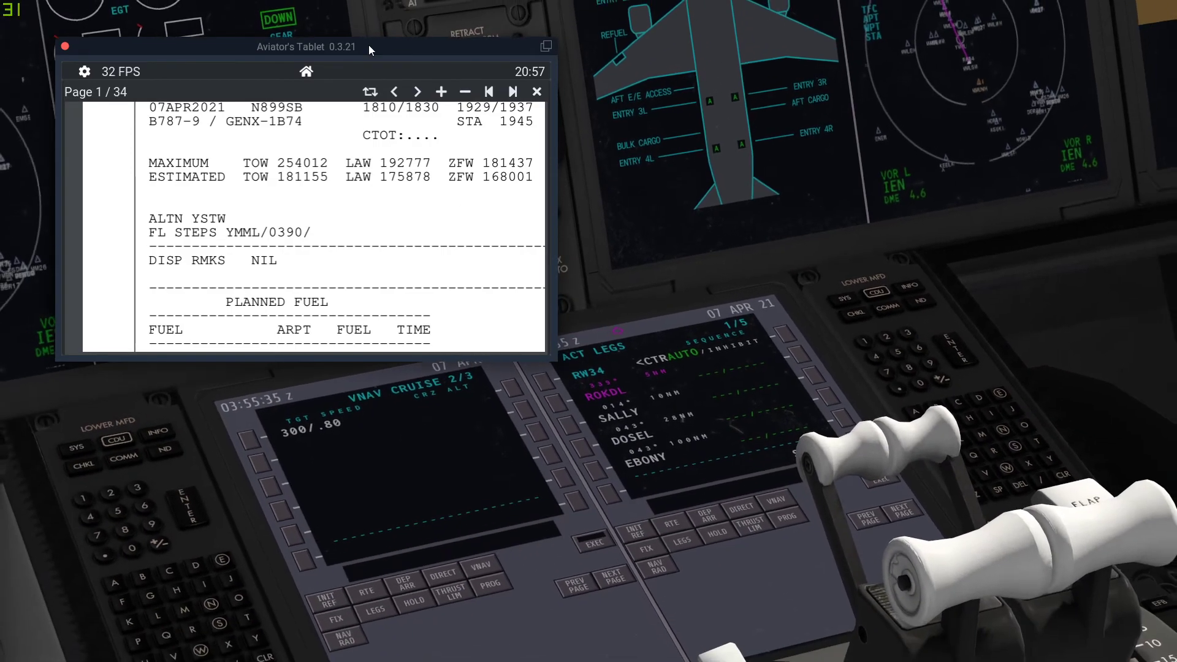
left_click_drag(369, 45, 843, 83)
scroll(259, 307, "down", 2)
left_click_drag(259, 307, 283, 351)
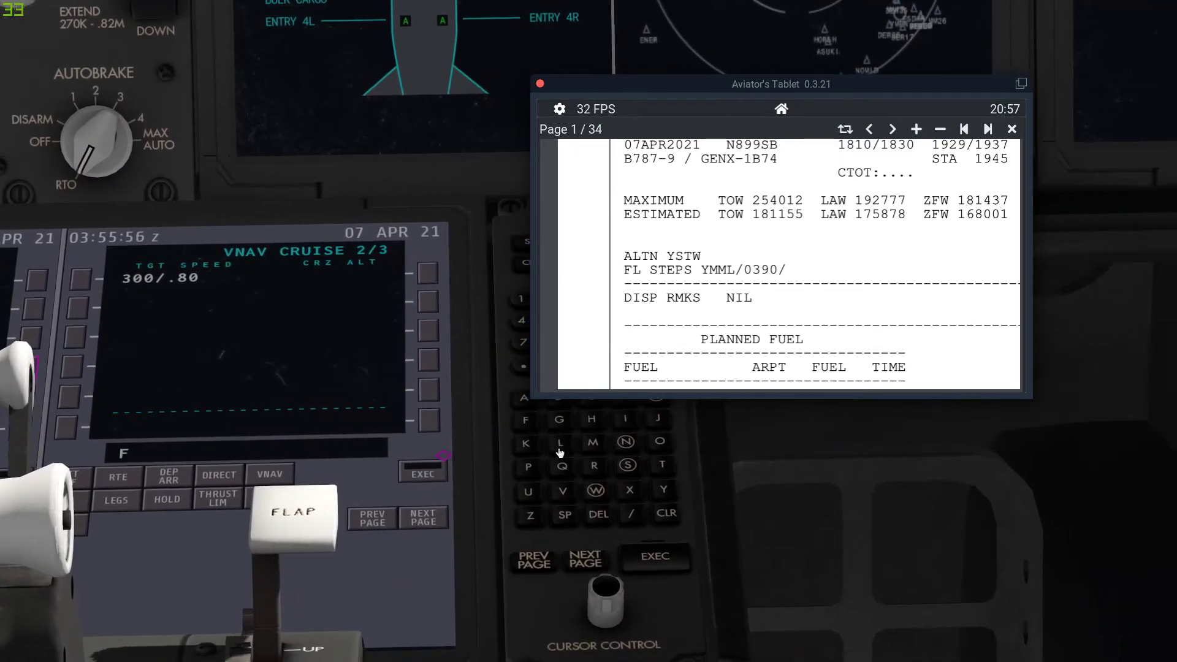
left_click(560, 449)
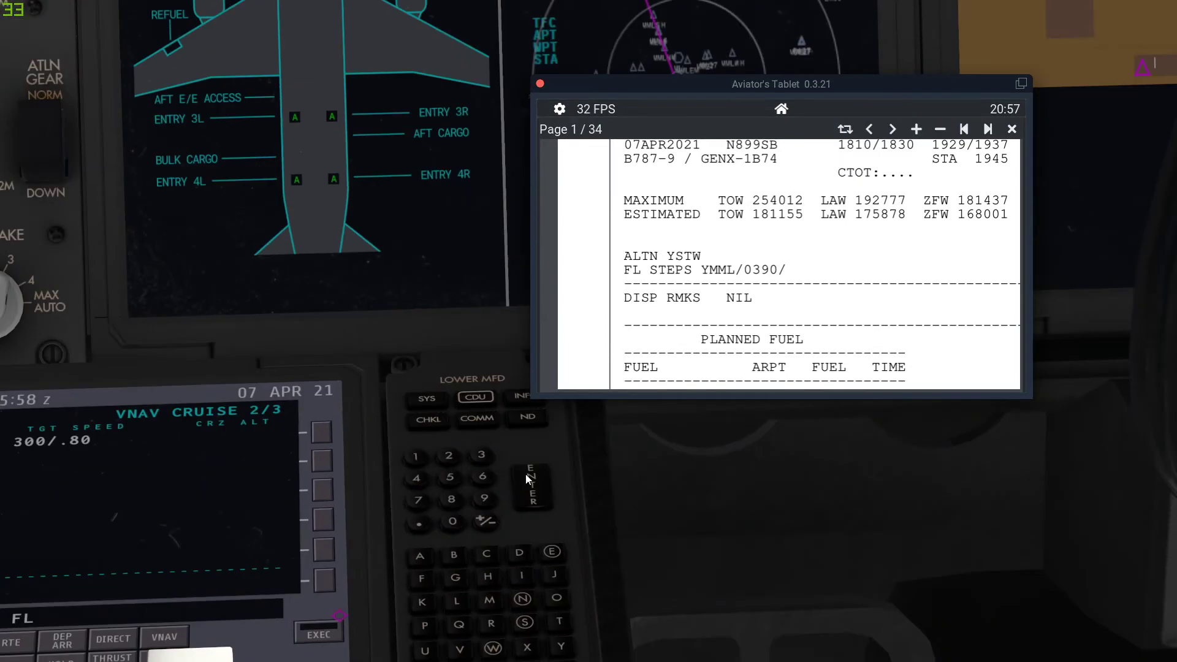
left_click(474, 459)
left_click(493, 504)
left_click(452, 522)
left_click(266, 435)
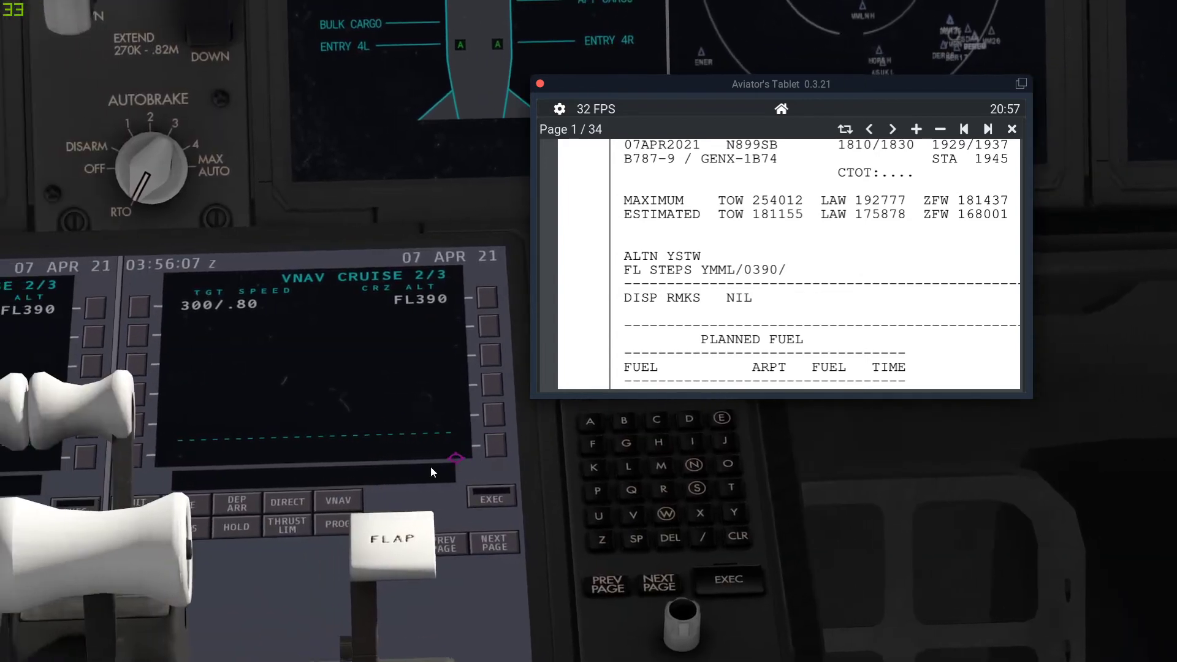
key("Left")
key("Right")
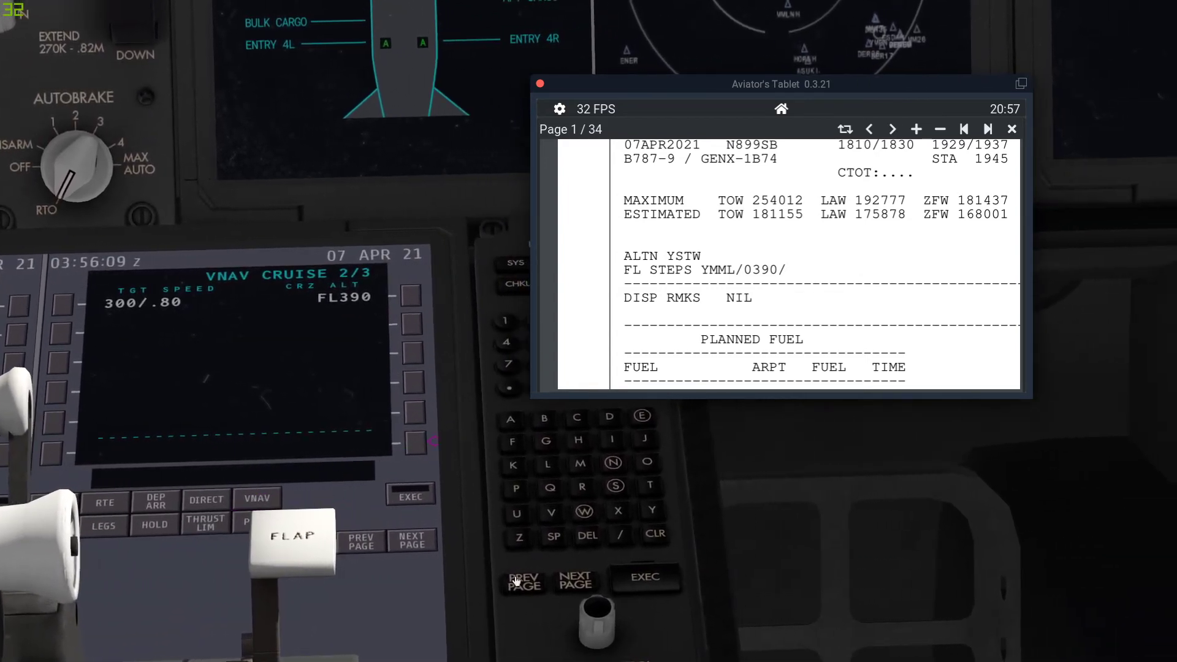
- Compare the VNAV climb and cruise settings with the predicted speeds and altitudes on the first LEGS page
left_click(517, 581)
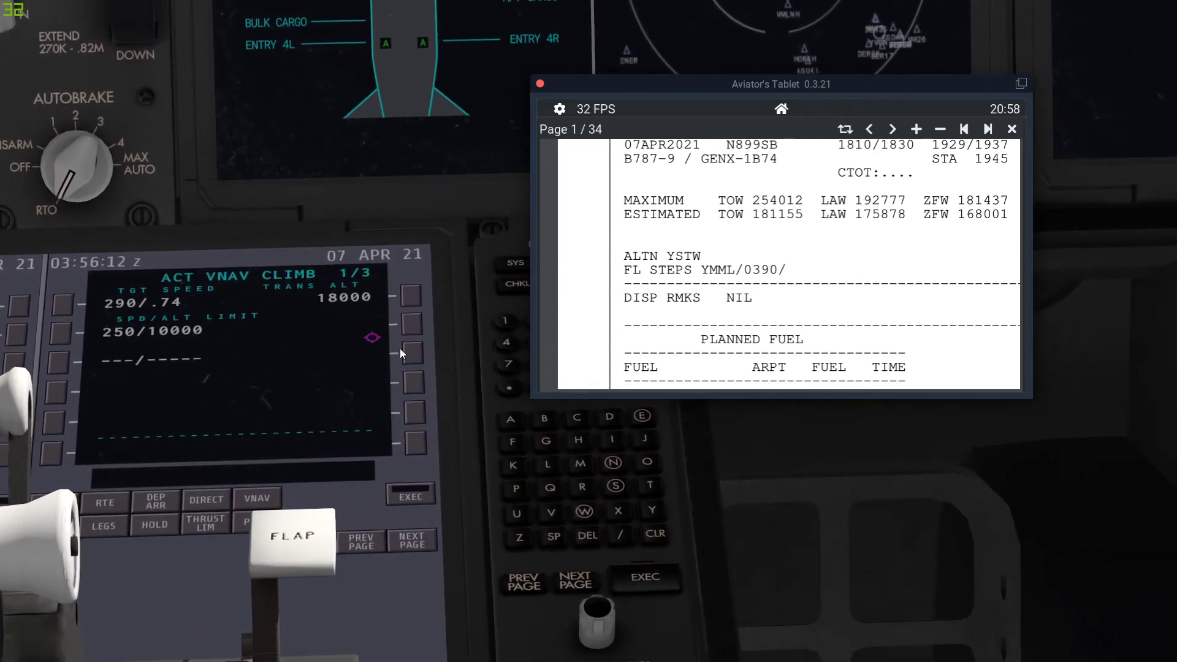
left_click(574, 583)
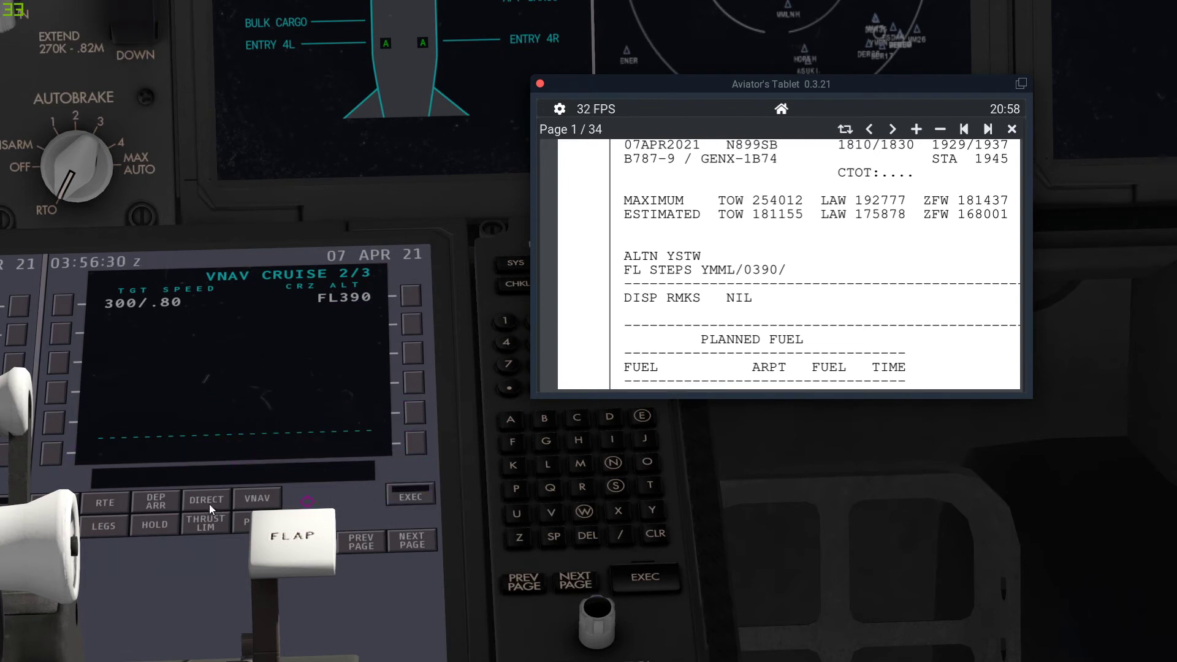
left_click(123, 519)
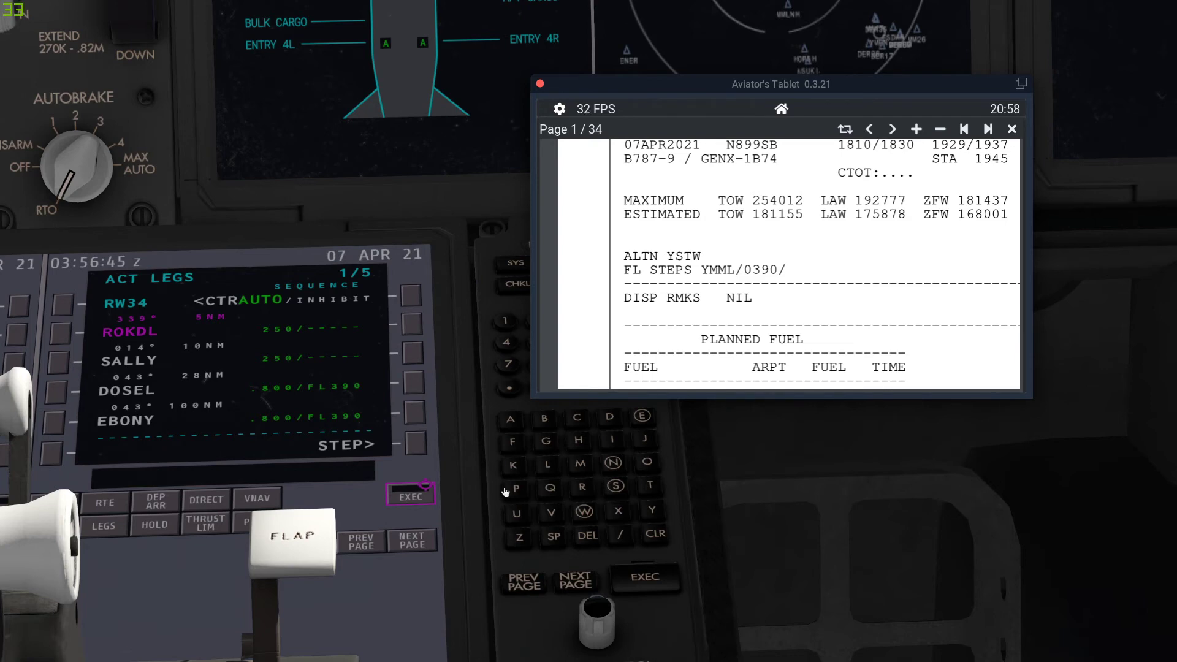
left_click(256, 494)
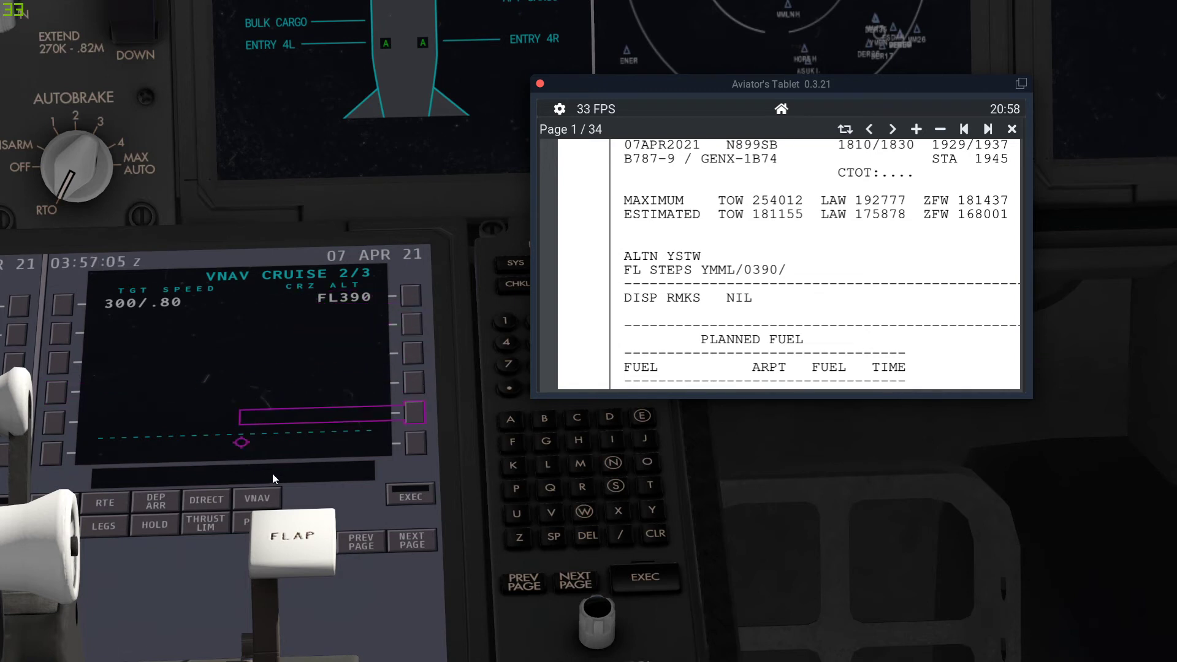
left_click(121, 525)
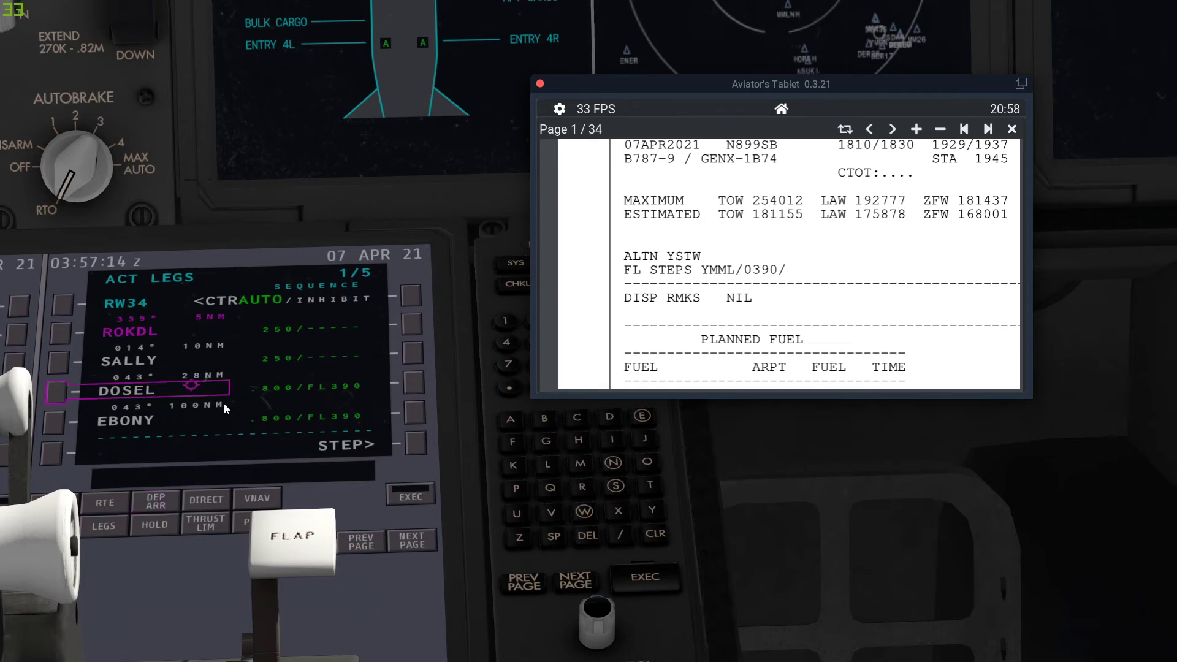
- Set an altitude constraint of FL200 at TARAL on the second LEGS page
left_click(412, 542)
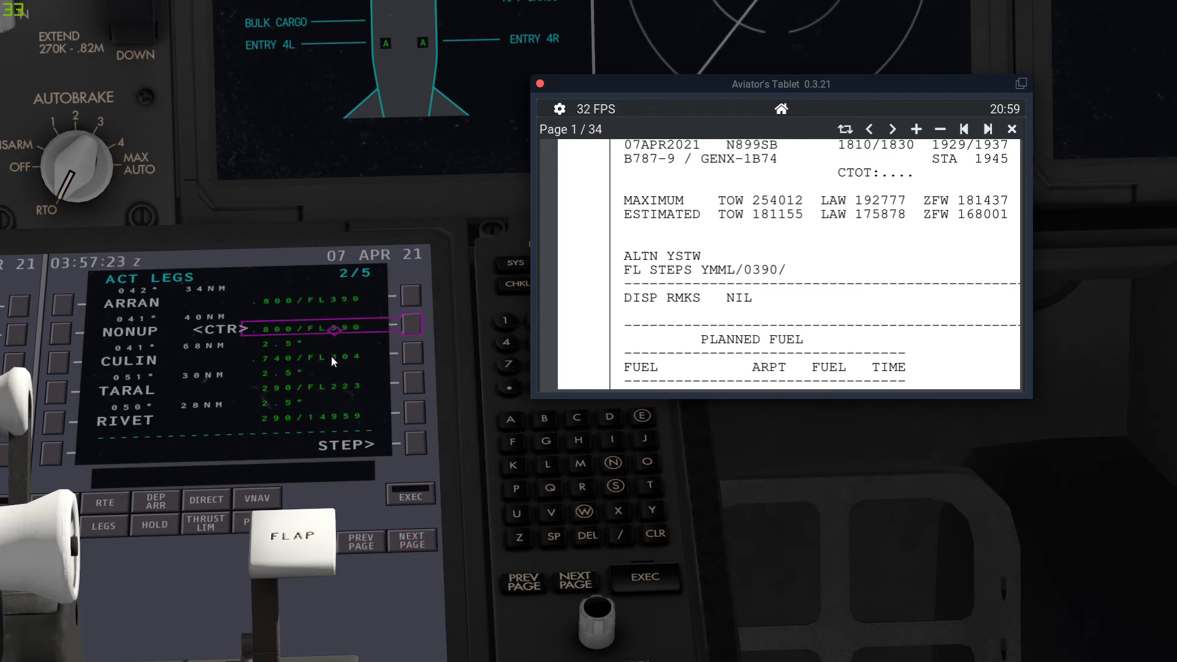
left_click(627, 541)
key("e")
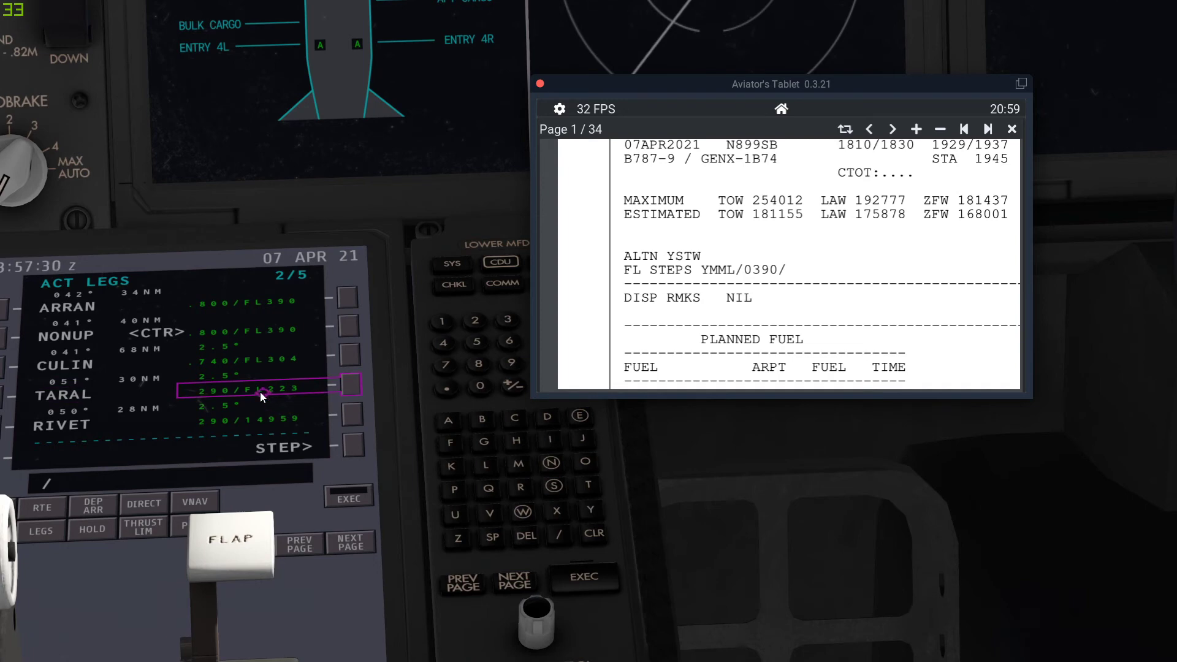
left_click_drag(273, 397, 259, 392)
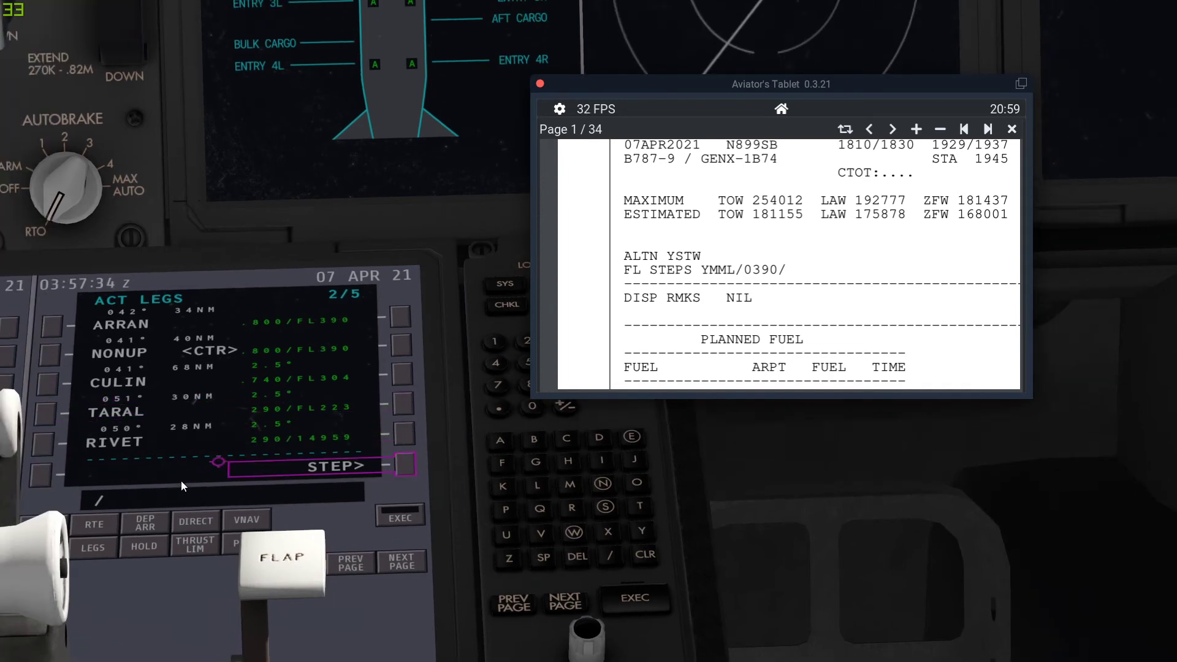
left_click(512, 462)
left_click(532, 488)
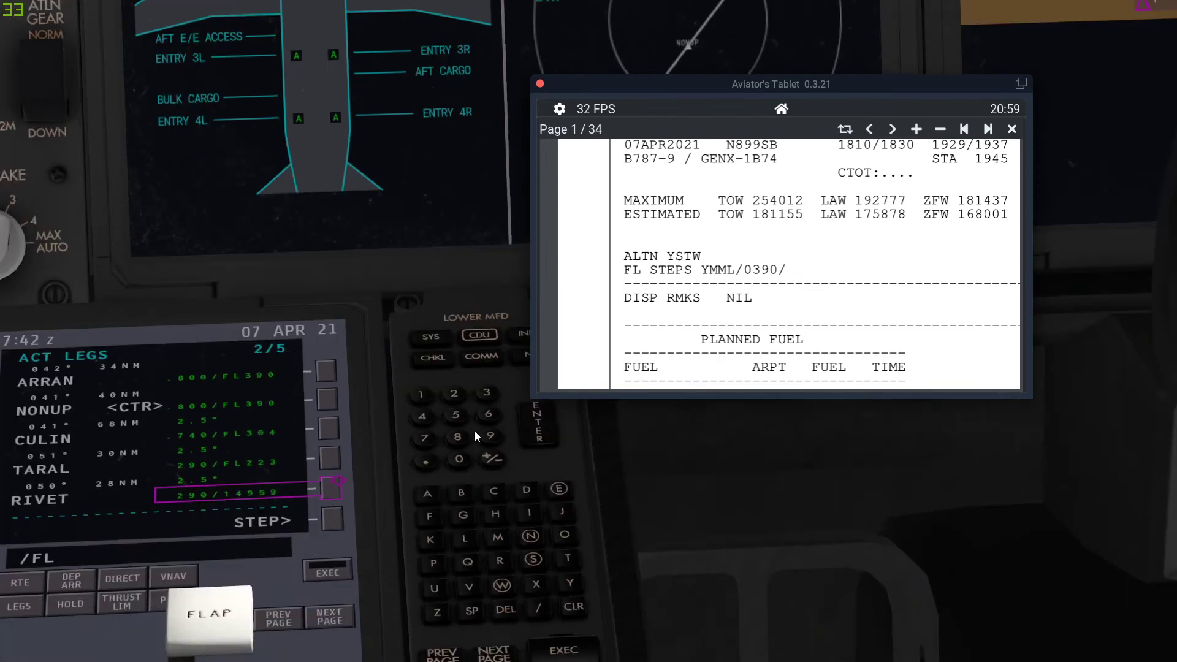
left_click(454, 392)
left_click(459, 459)
left_click(459, 458)
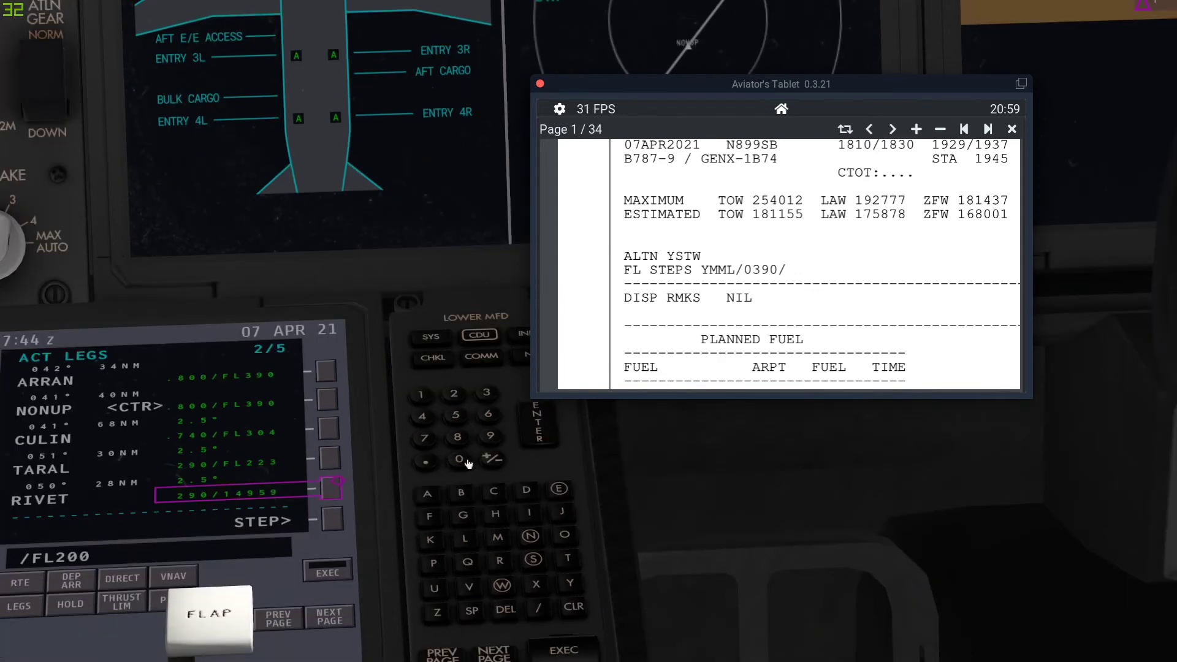
left_click(296, 465)
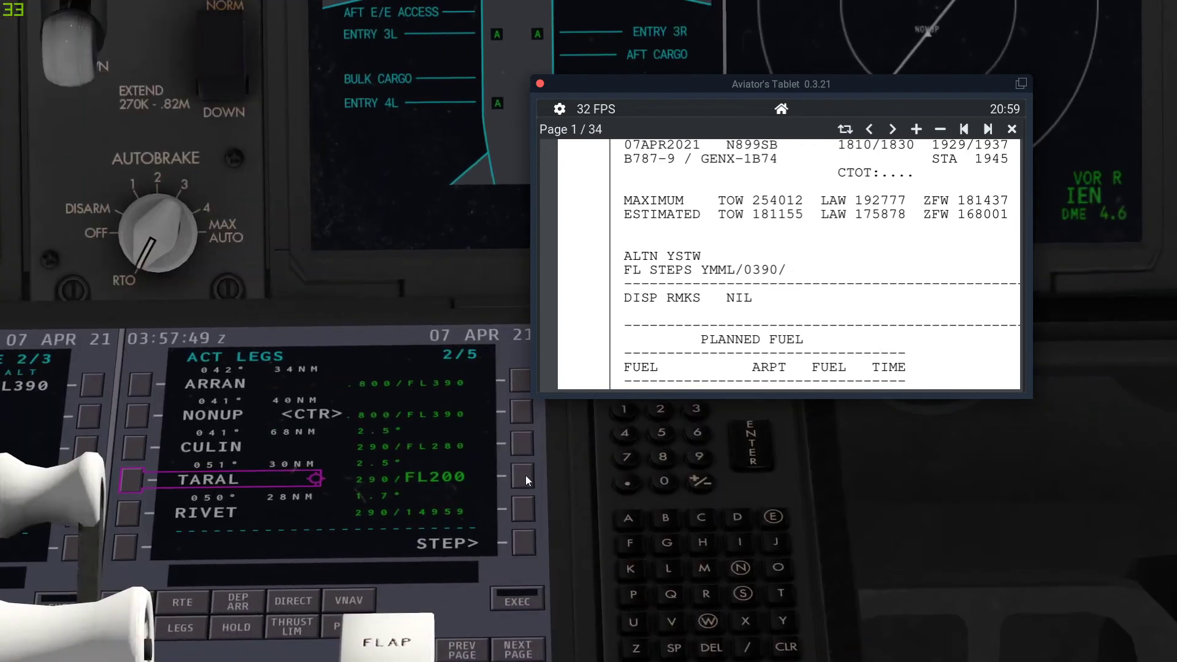
- Change the altitude constraint at TARAL to FL223 on the second LEGS page
left_click_drag(539, 478, 562, 484)
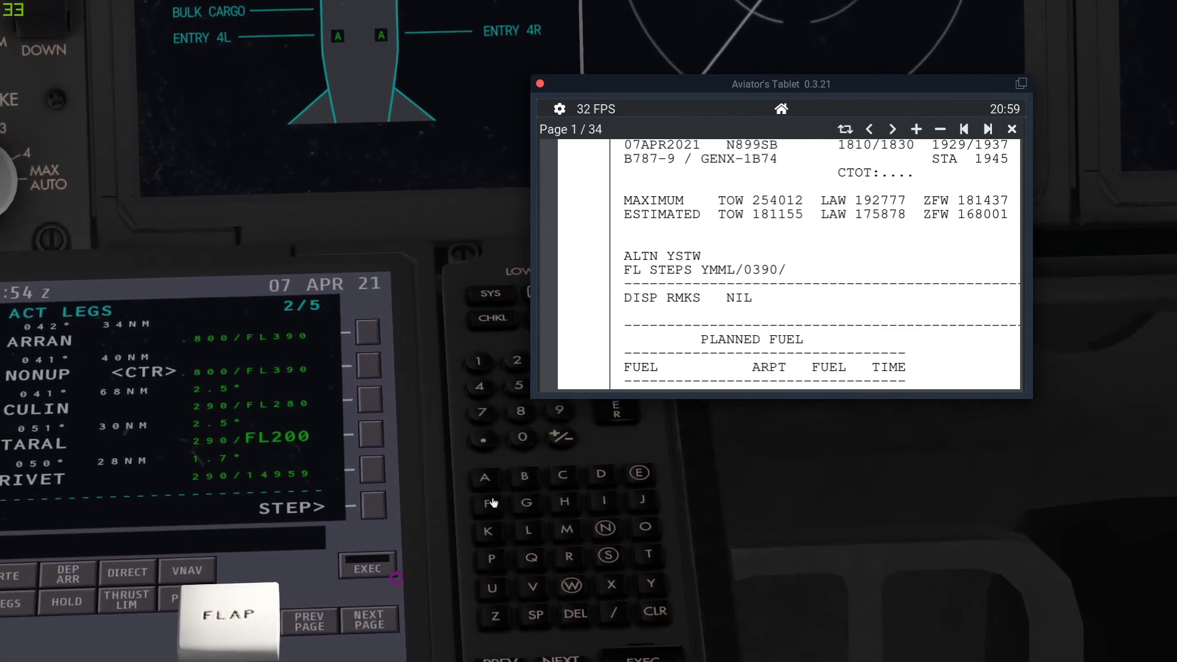
left_click(522, 530)
left_click(517, 365)
left_click(517, 365)
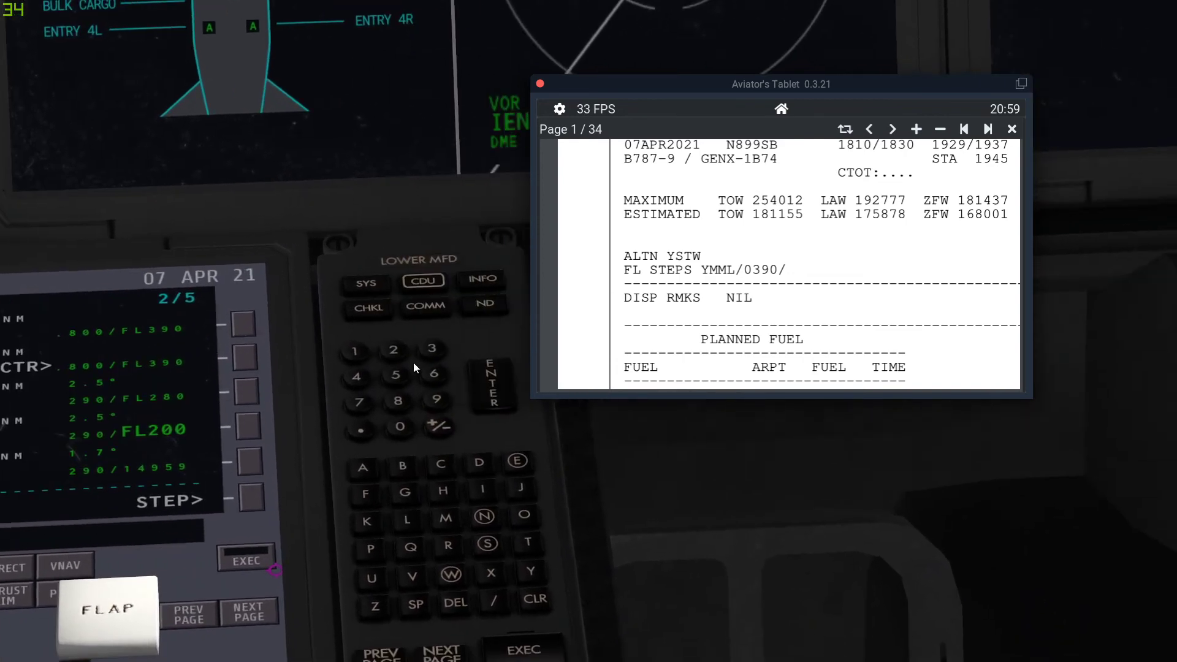
left_click(436, 349)
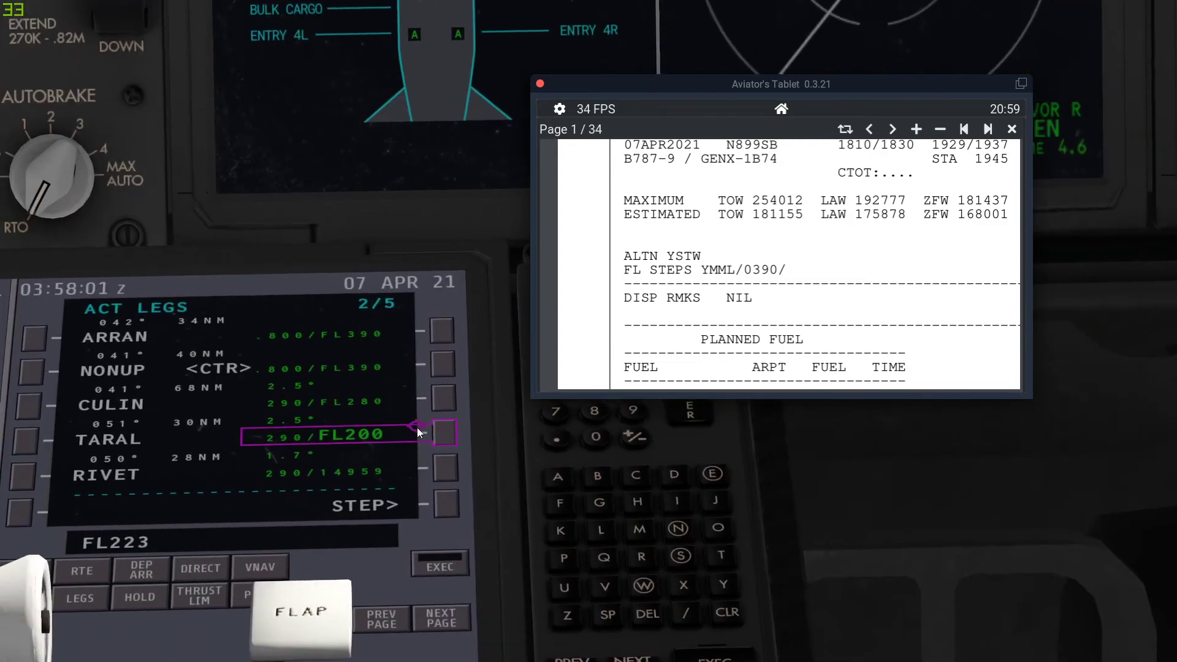
left_click(417, 430)
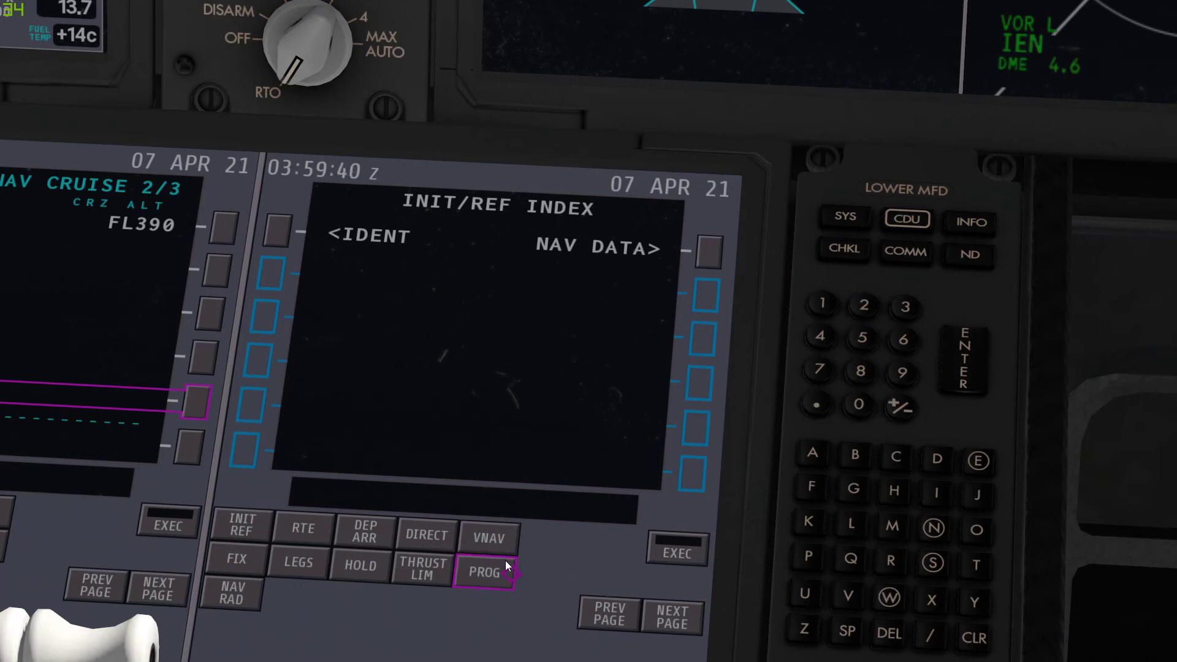
- Review the VNAV cruise and DIRECT-TO pages, and return to the first page of the active legs
left_click(506, 529)
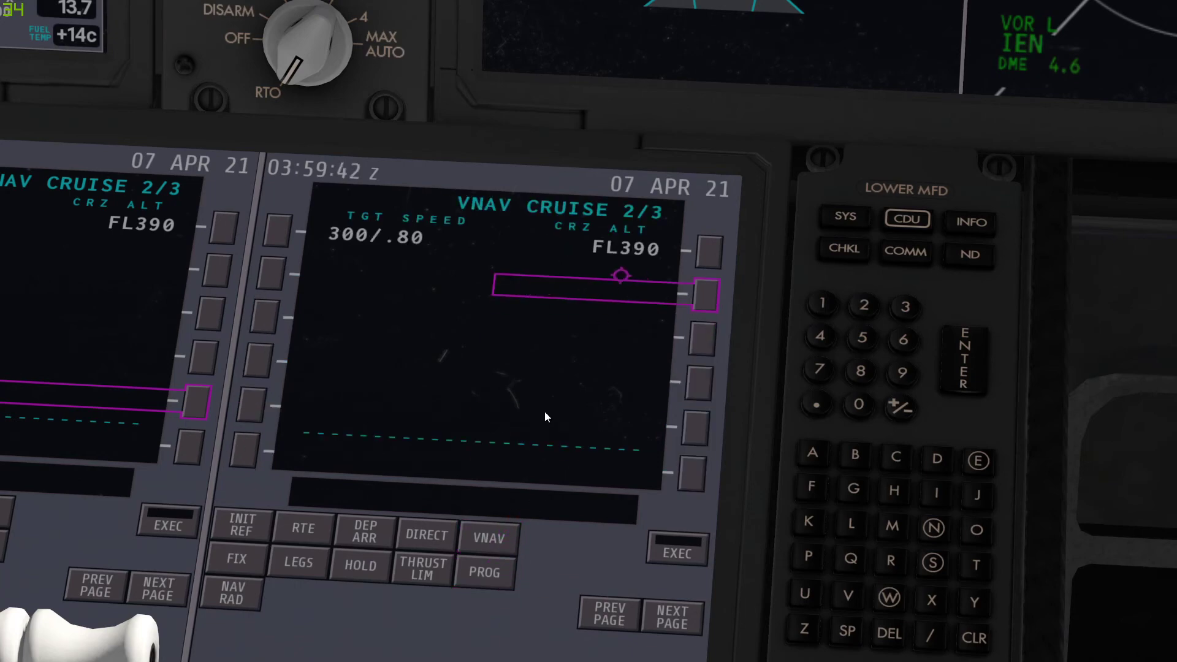
left_click(421, 530)
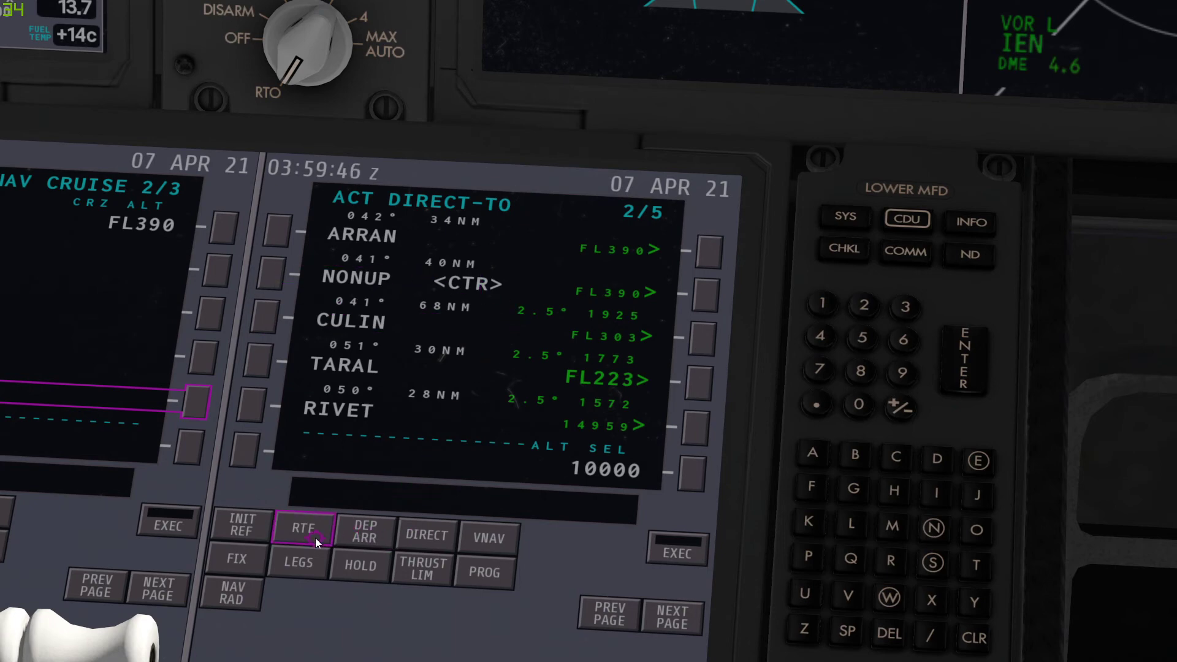
left_click(315, 556)
scroll(578, 415, "down", 5)
scroll(610, 432, "up", 3)
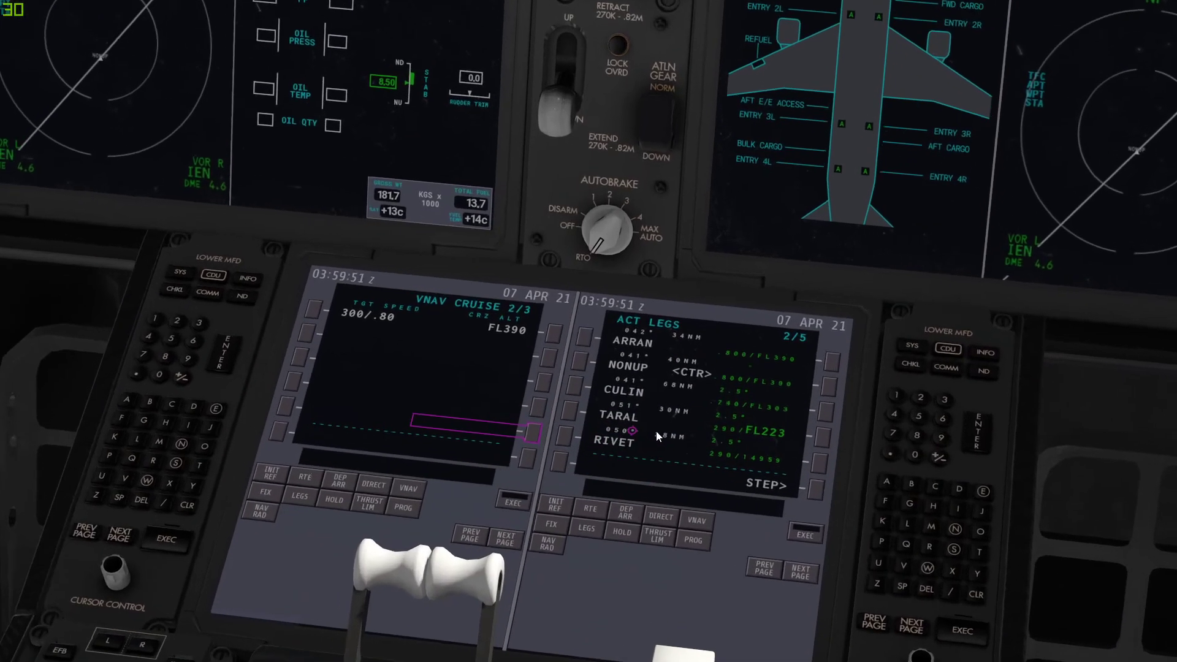
scroll(632, 450, "up", 1)
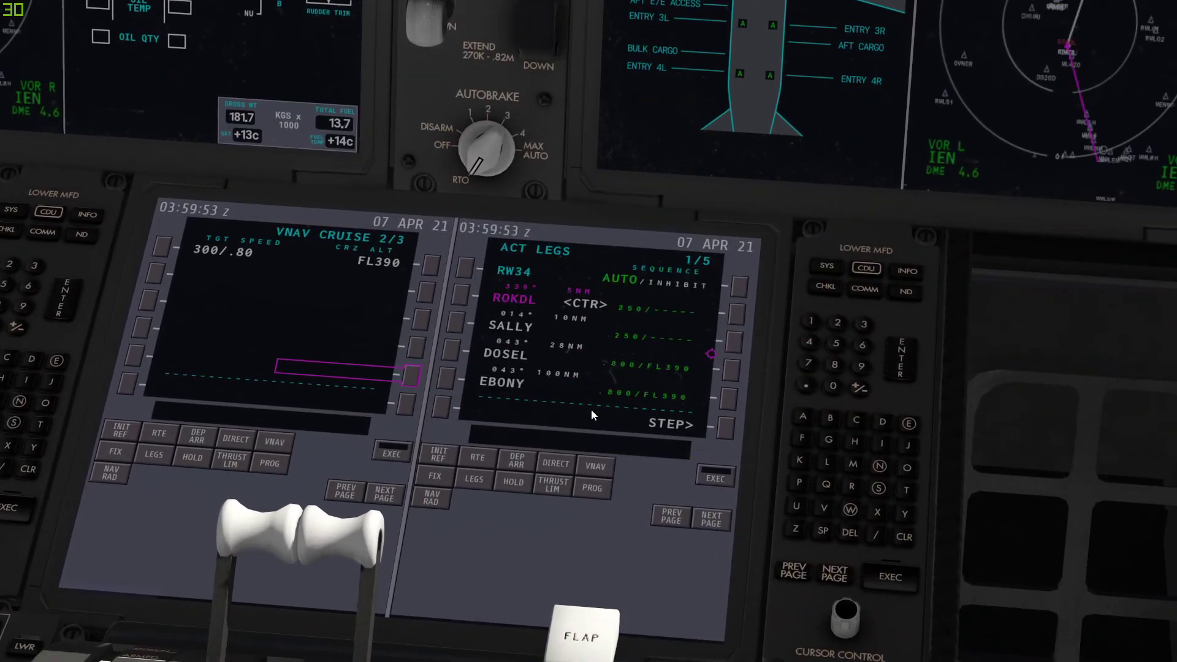
- Dial the altitude selector on the mode control panel to 39000 ft
left_click_drag(568, 342, 431, 333)
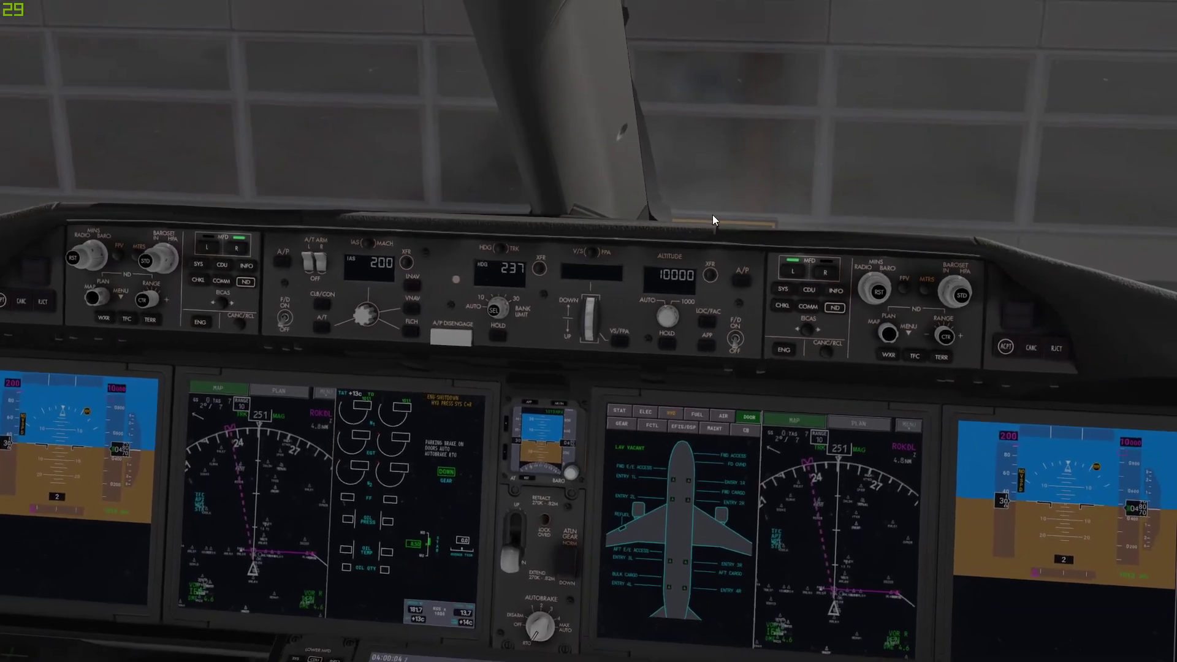
scroll(673, 293, "up", 2)
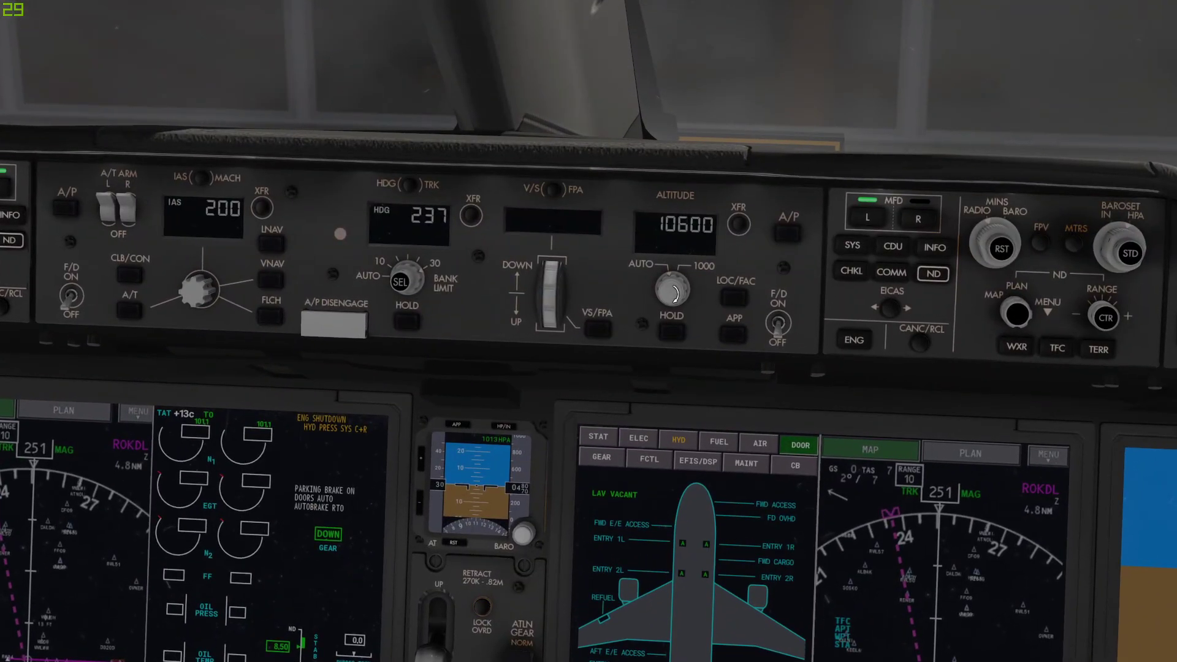
scroll(674, 294, "down", 7)
scroll(672, 288, "up", 8)
scroll(687, 157, "down", 5)
left_click_drag(628, 145, 644, 208)
scroll(735, 362, "up", 3)
mouse_move(733, 366)
left_mouse_down()
mouse_move(764, 381)
mouse_move(742, 375)
left_mouse_up()
scroll(743, 376, "up", 4)
scroll(744, 377, "down", 4)
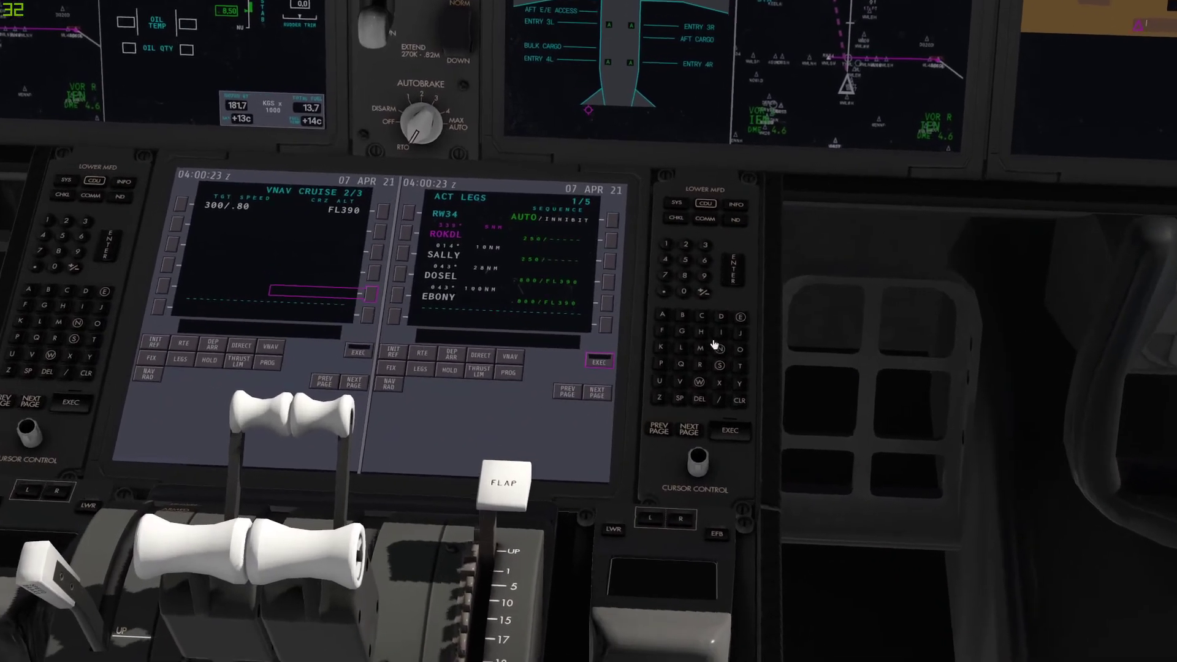
- Check the HOLD page and the progress page's distances and arrival times, and return to the active legs
scroll(714, 345, "up", 4)
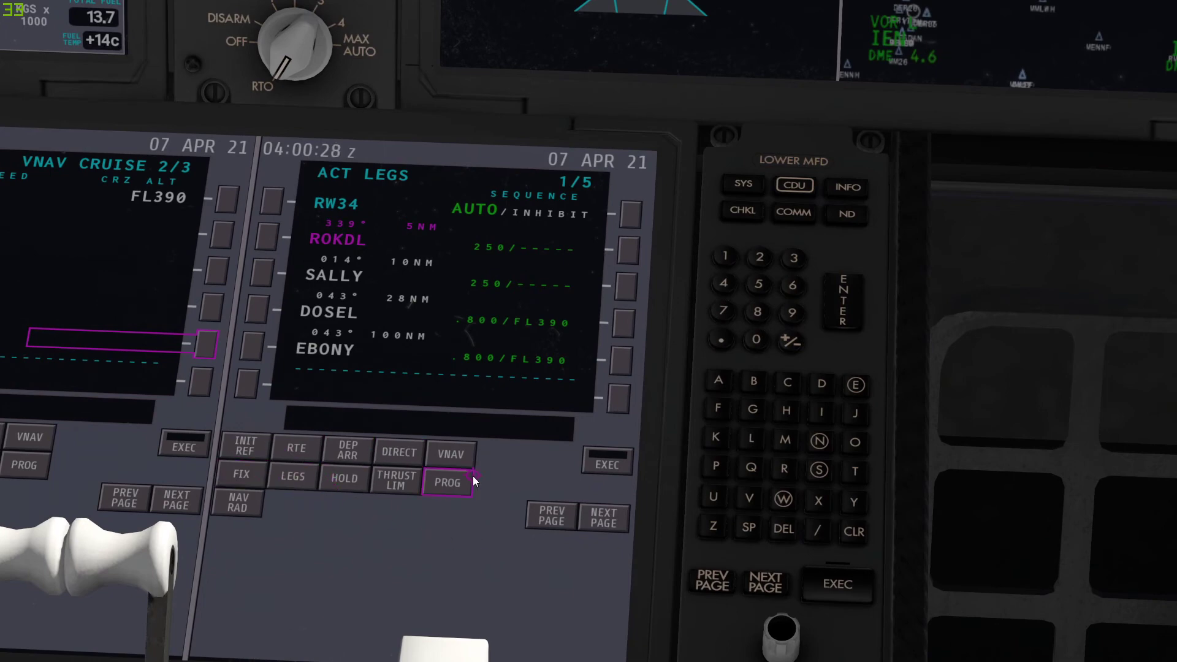
left_click(340, 484)
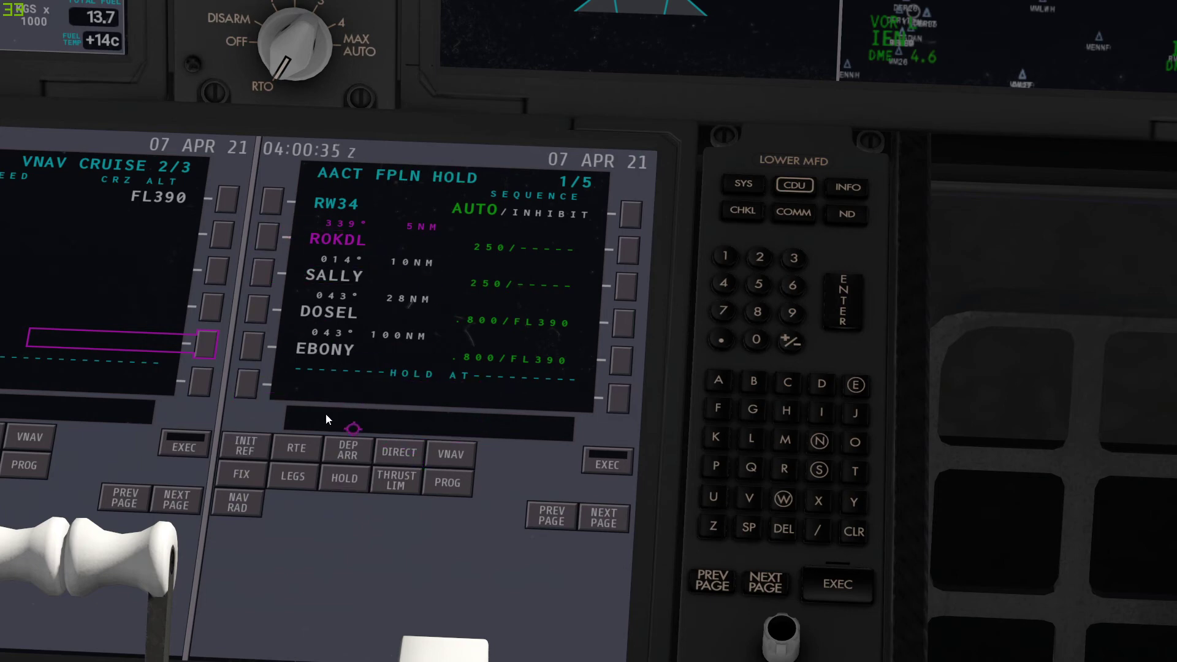
left_click(449, 483)
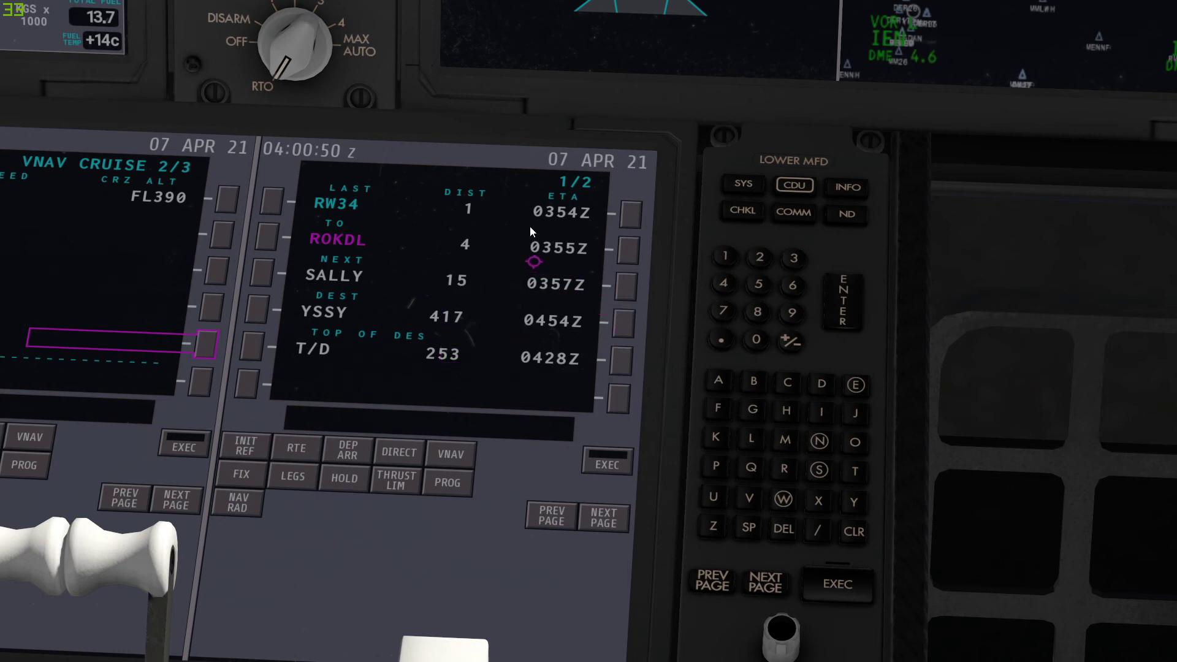
left_click(289, 481)
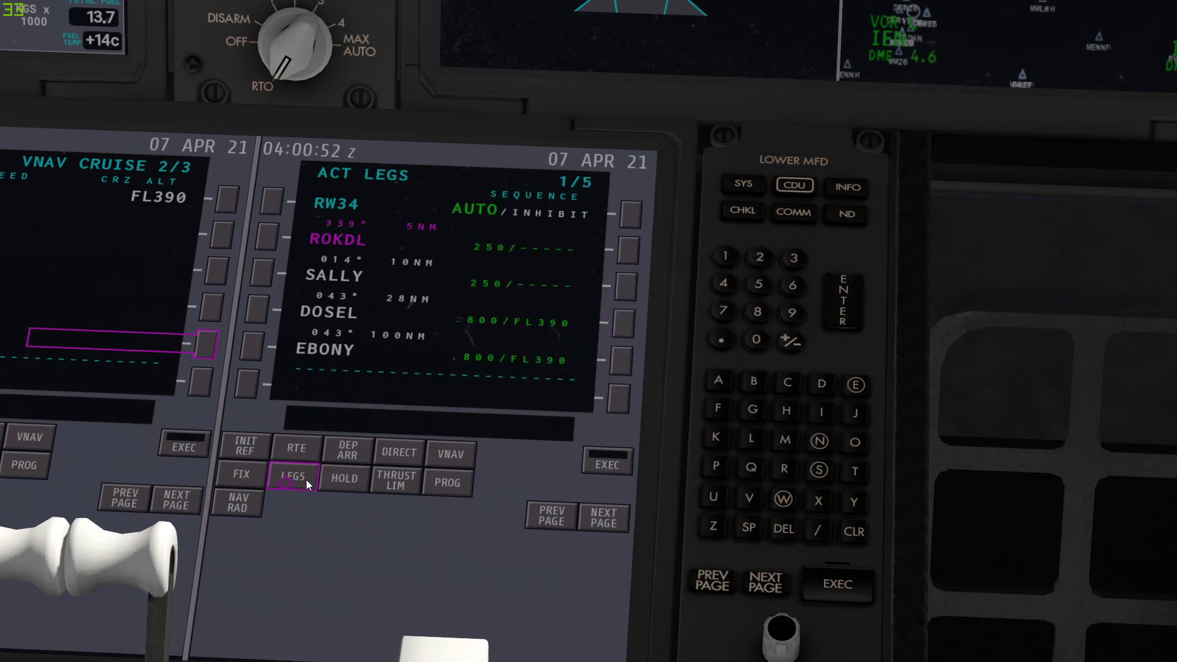
- Add a climb restriction of 230 knots at 5000 ft to the VNAV climb page
left_click(451, 454)
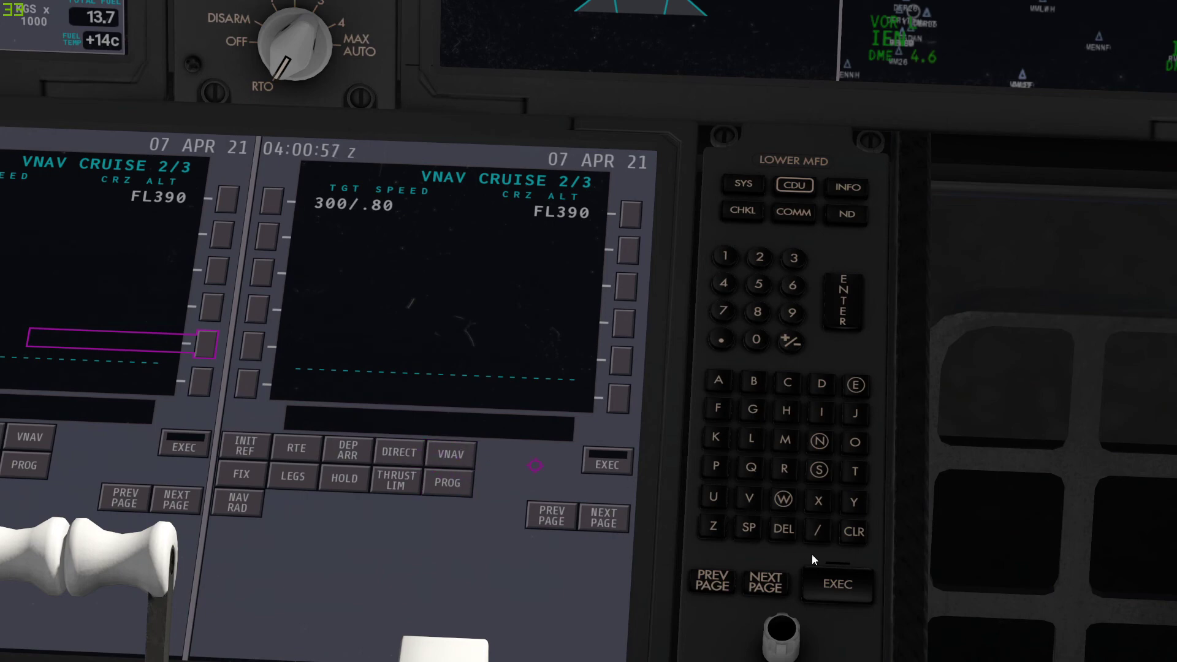
left_click(718, 585)
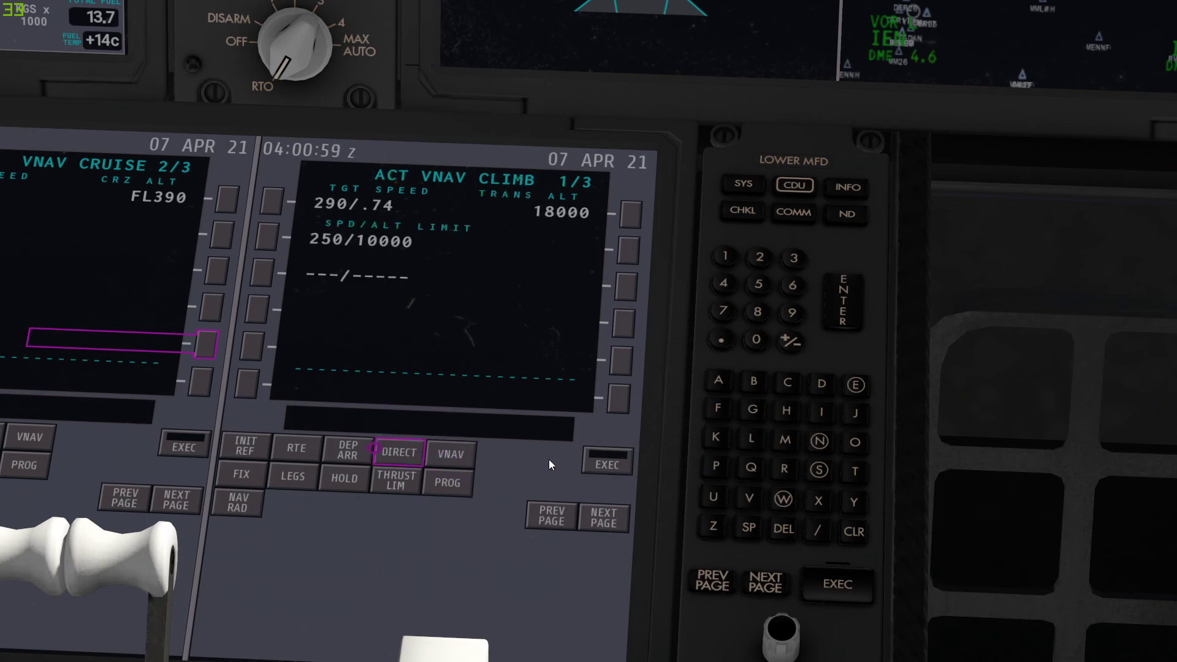
scroll(864, 394, "up", 1)
left_click(775, 266)
left_click(815, 268)
left_click(841, 561)
left_click(775, 290)
left_click(774, 351)
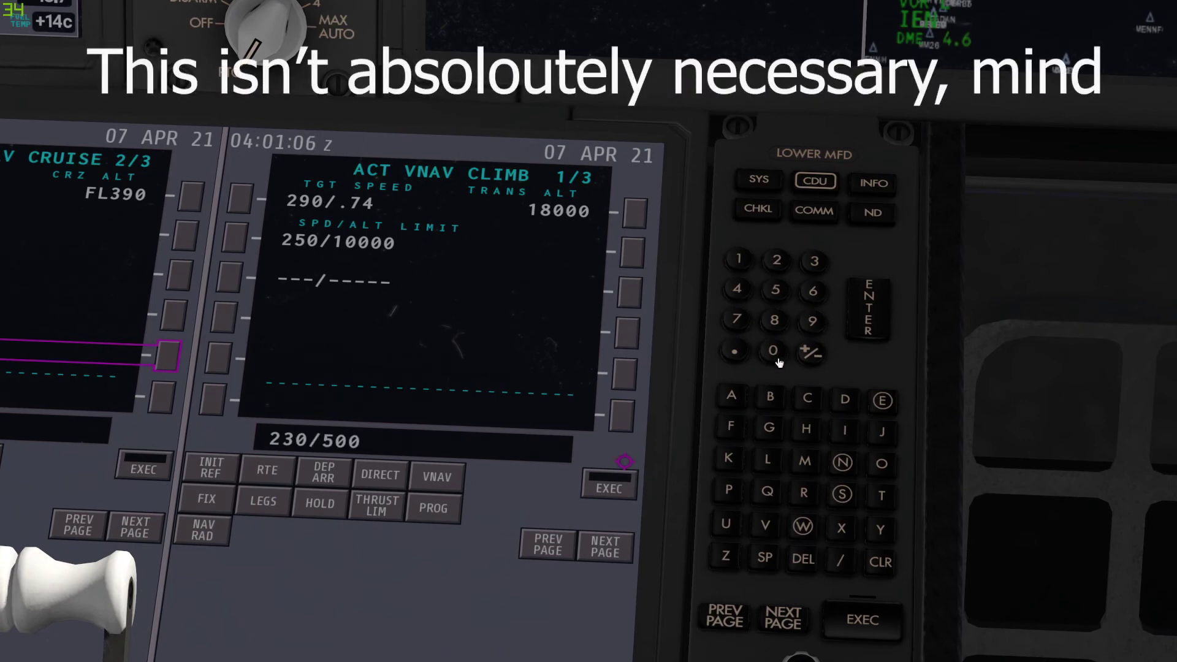
left_click(777, 359)
left_click(328, 277)
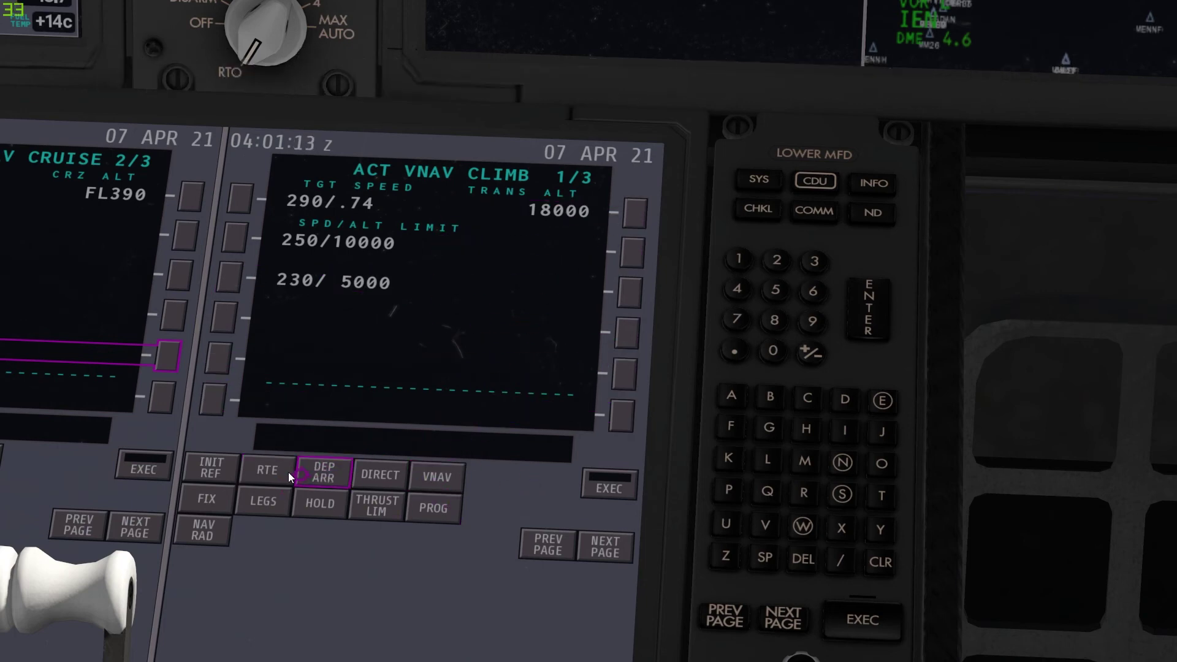
- Look through the progress, radio tuning and departure/arrival index pages, and go back to the active legs
left_click(436, 521)
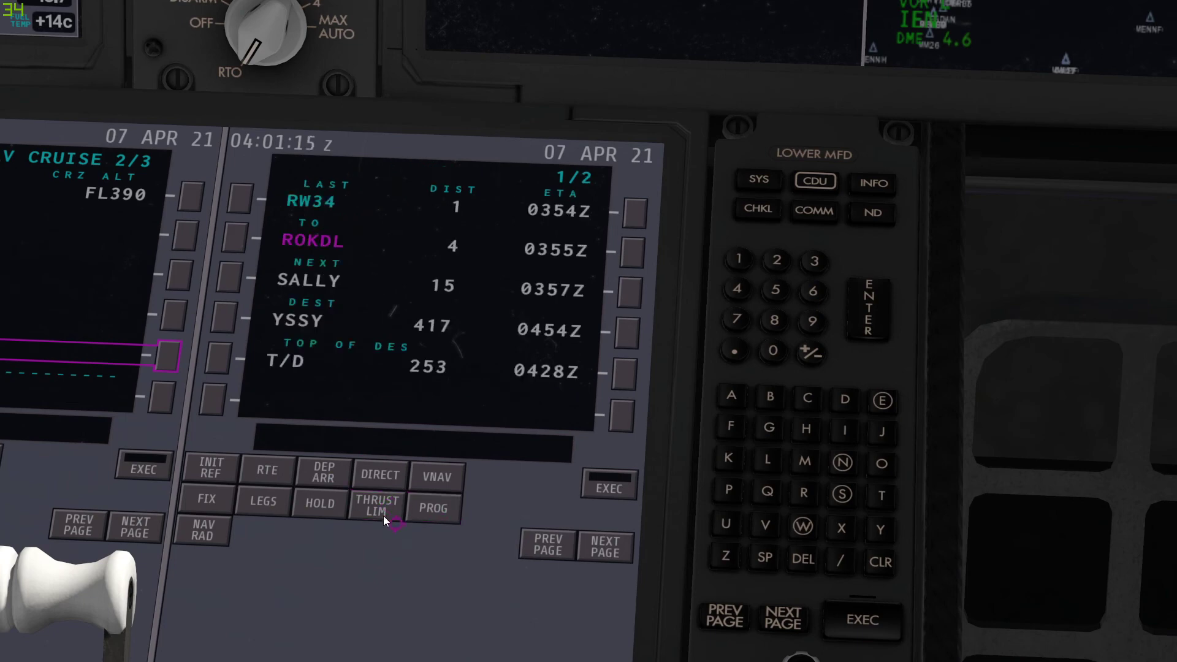
left_click(275, 506)
left_click(223, 534)
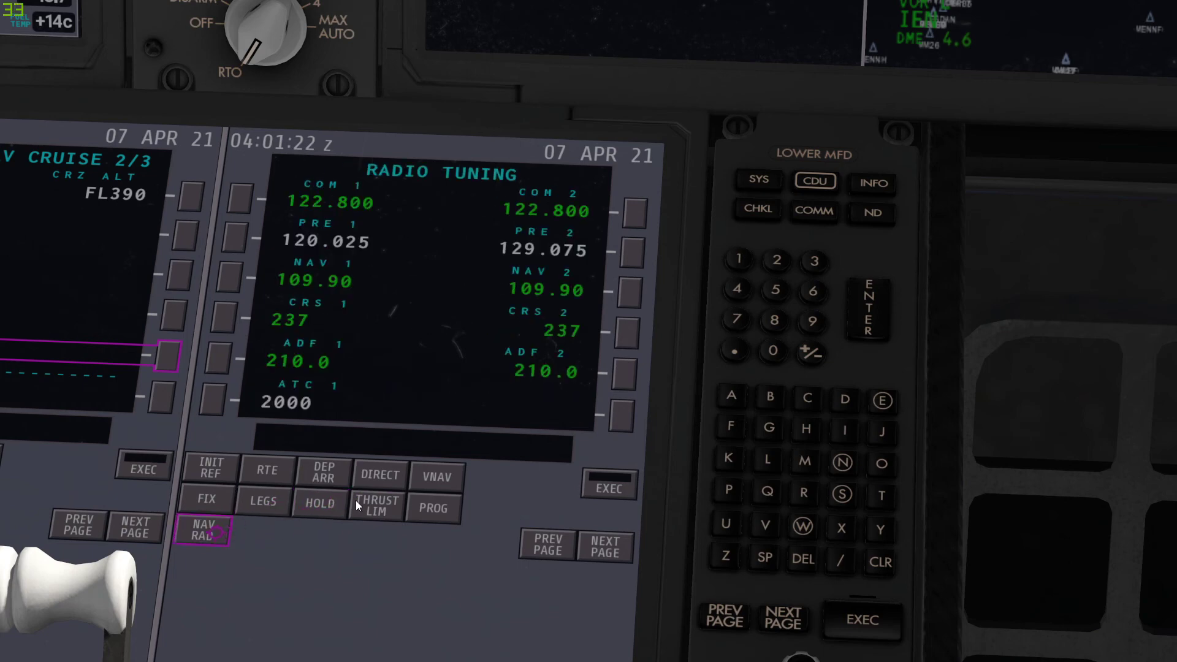
left_click(318, 472)
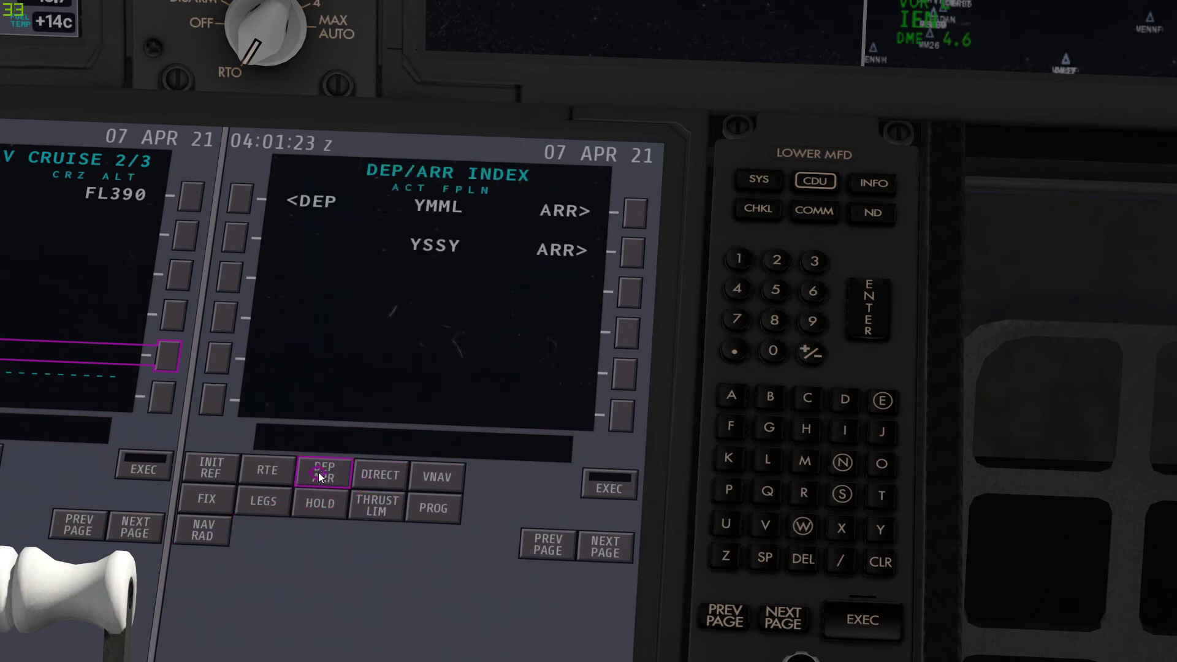
left_click(284, 508)
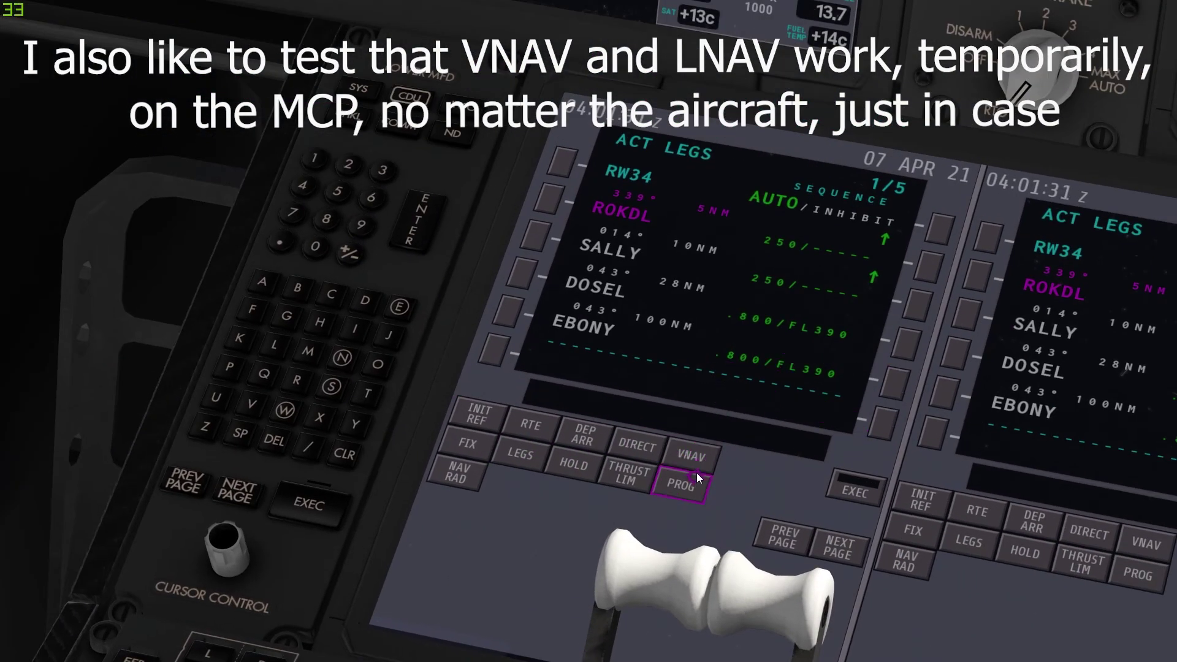
- Bring up flight progress on the captain's CDU and preview that display's system status, communications and checklist pages before restoring the CDU
left_click(695, 487)
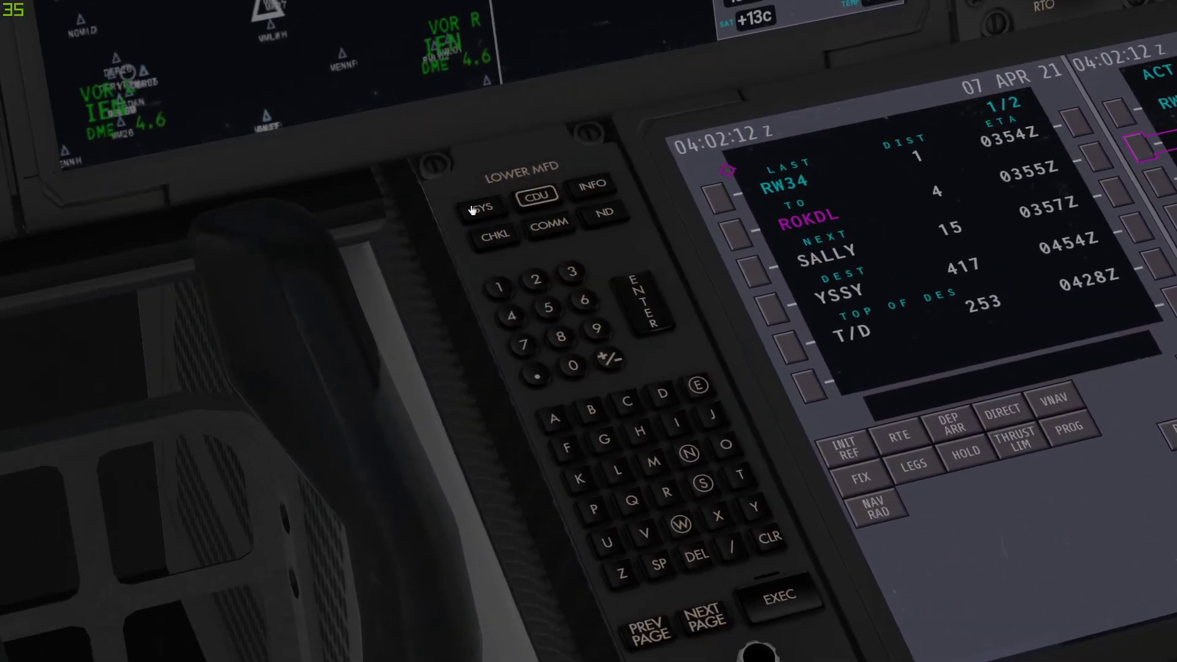
left_click(472, 210)
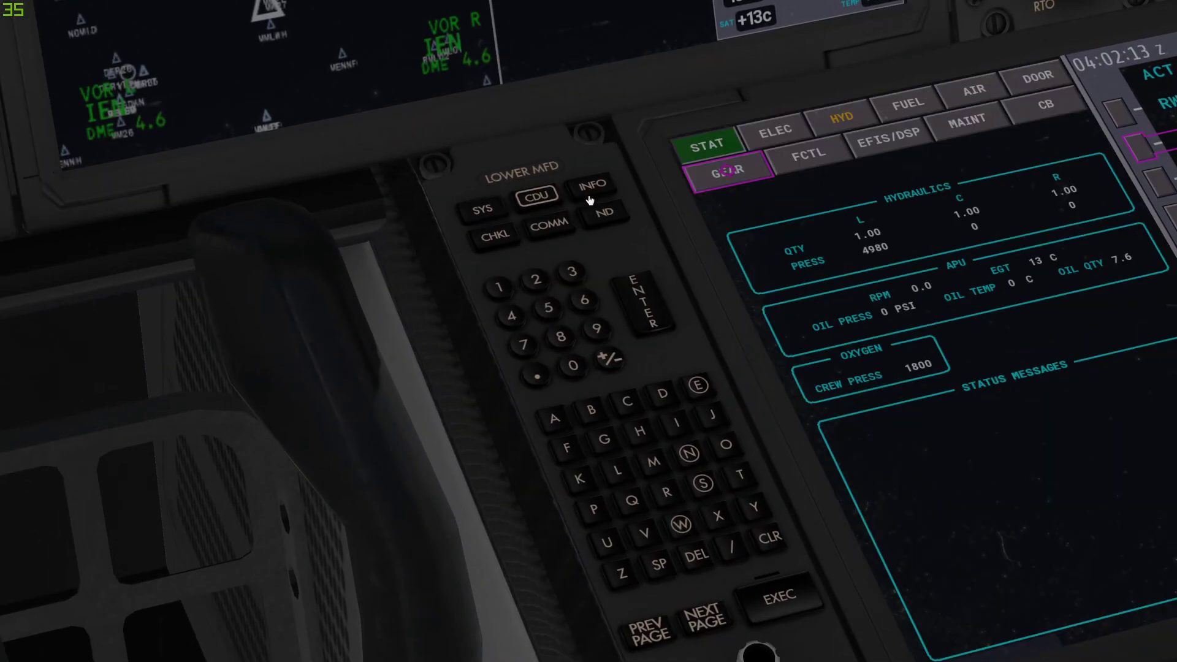
left_click(419, 120)
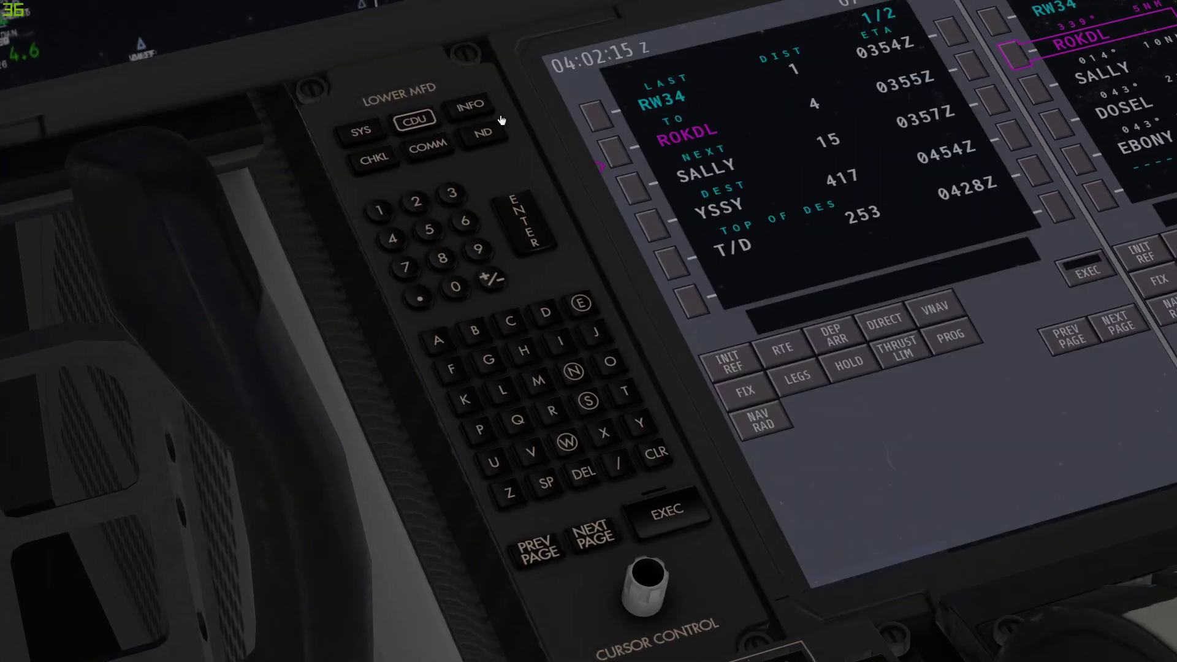
left_click(441, 146)
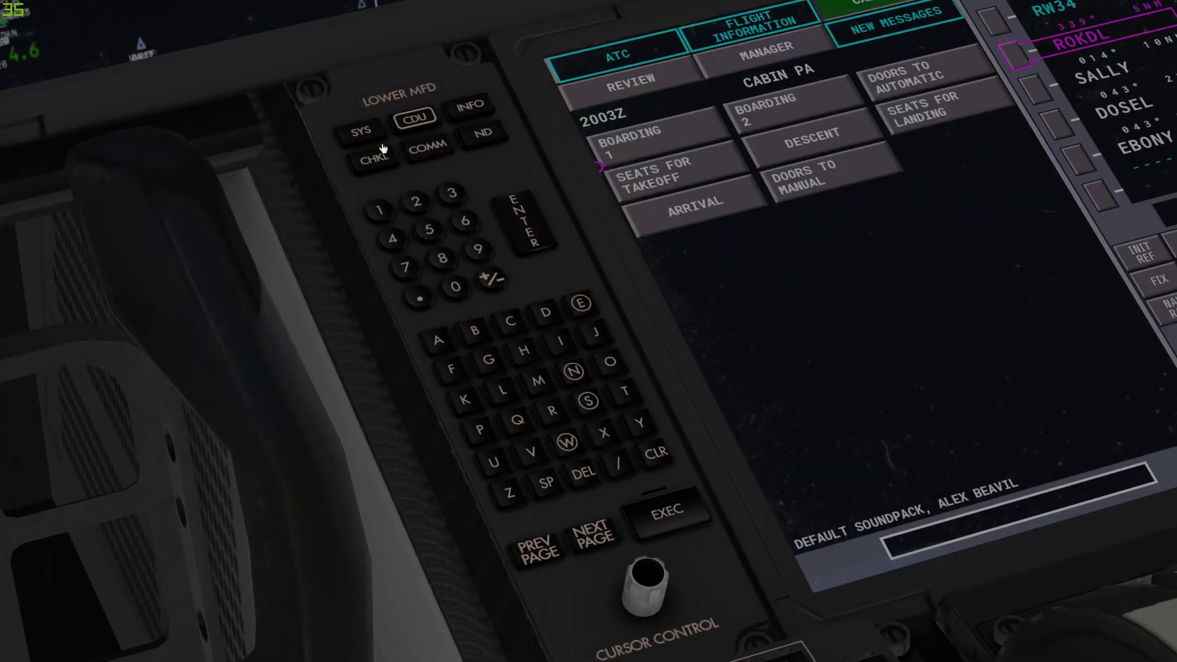
left_click(376, 164)
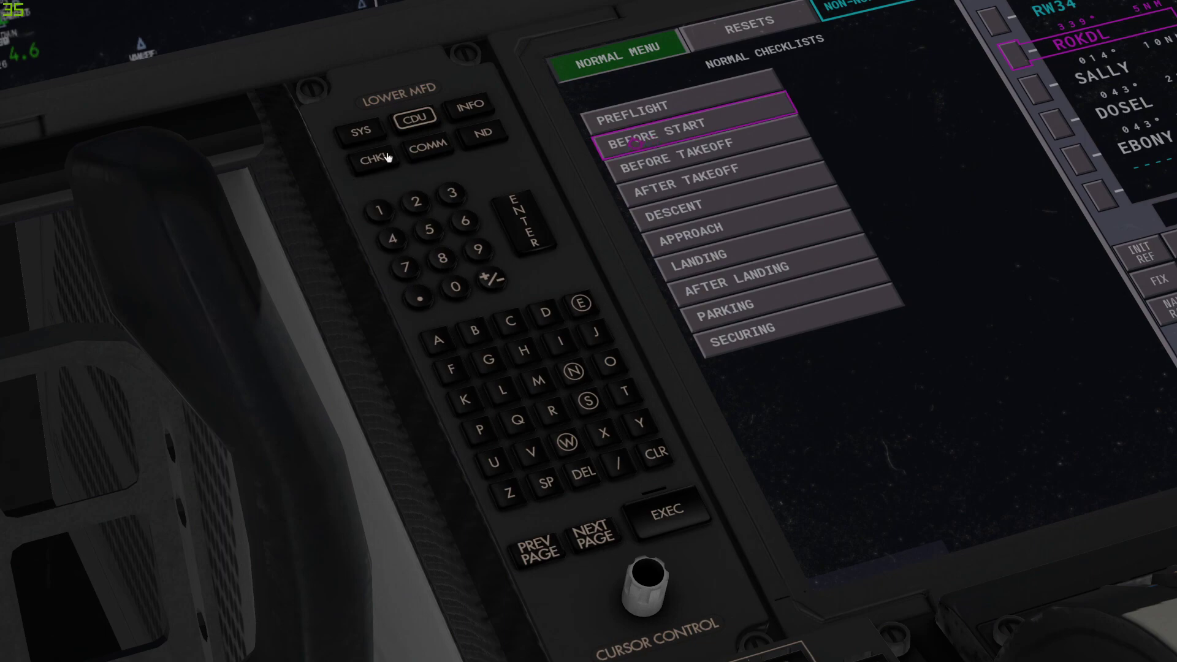
left_click(409, 125)
- Show the CDU on the first officer's inboard display and the communications page on the lower display's first officer side
key("KP_1")
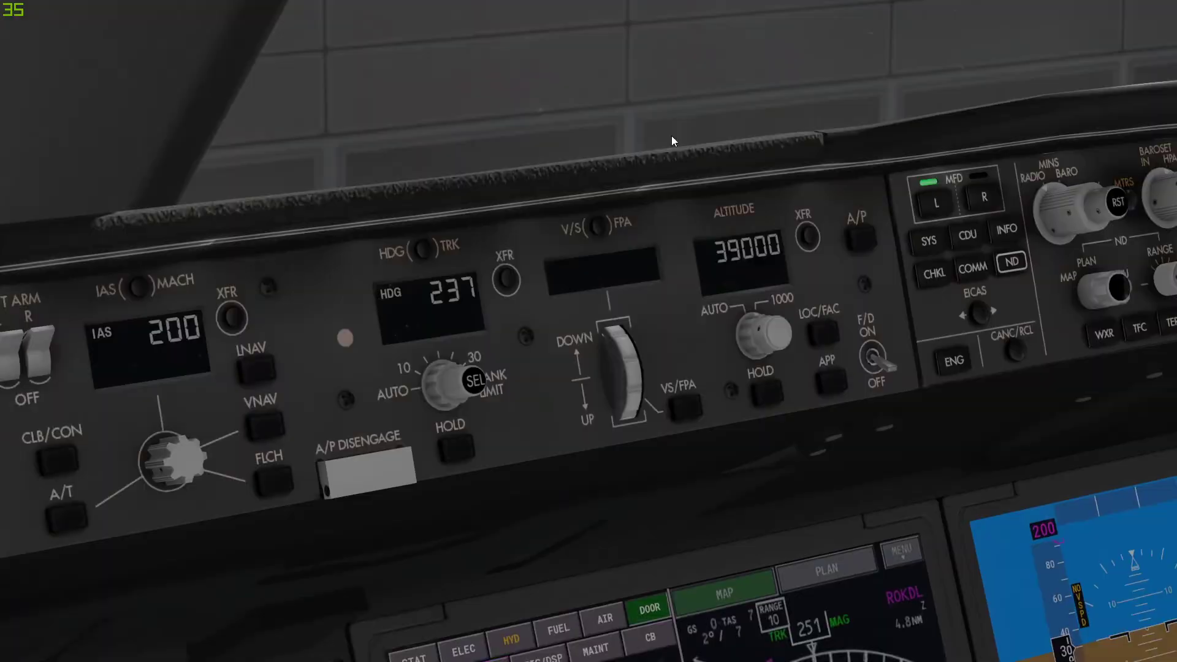
left_click_drag(797, 325, 823, 261)
left_click(906, 86)
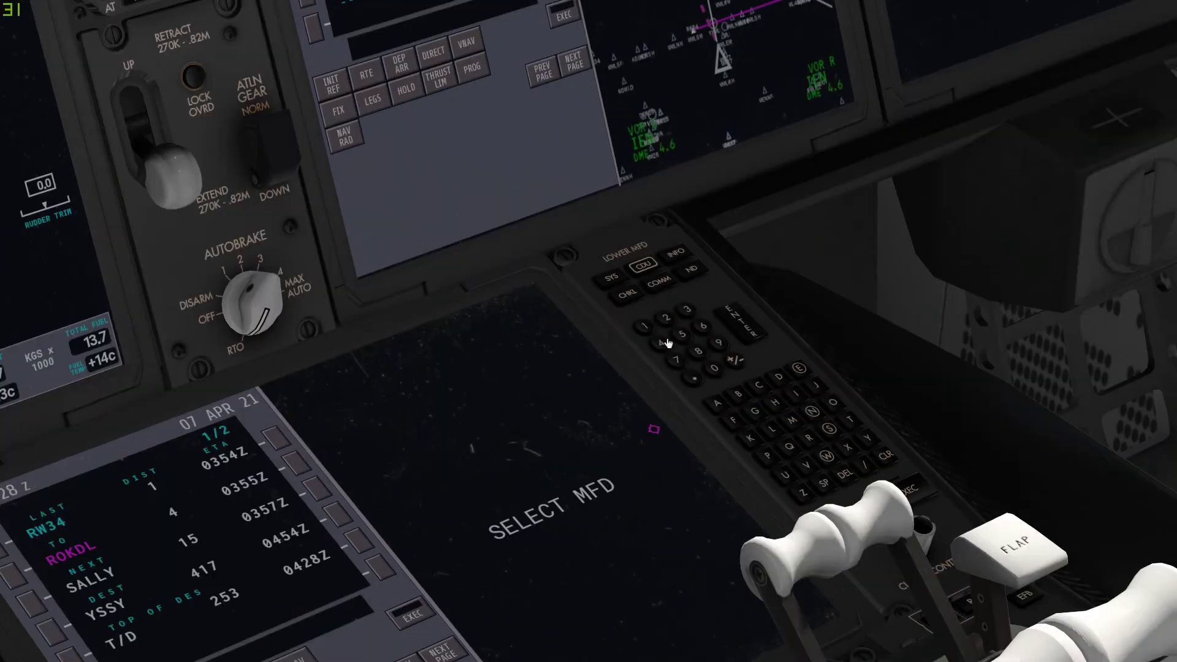
left_click(659, 281)
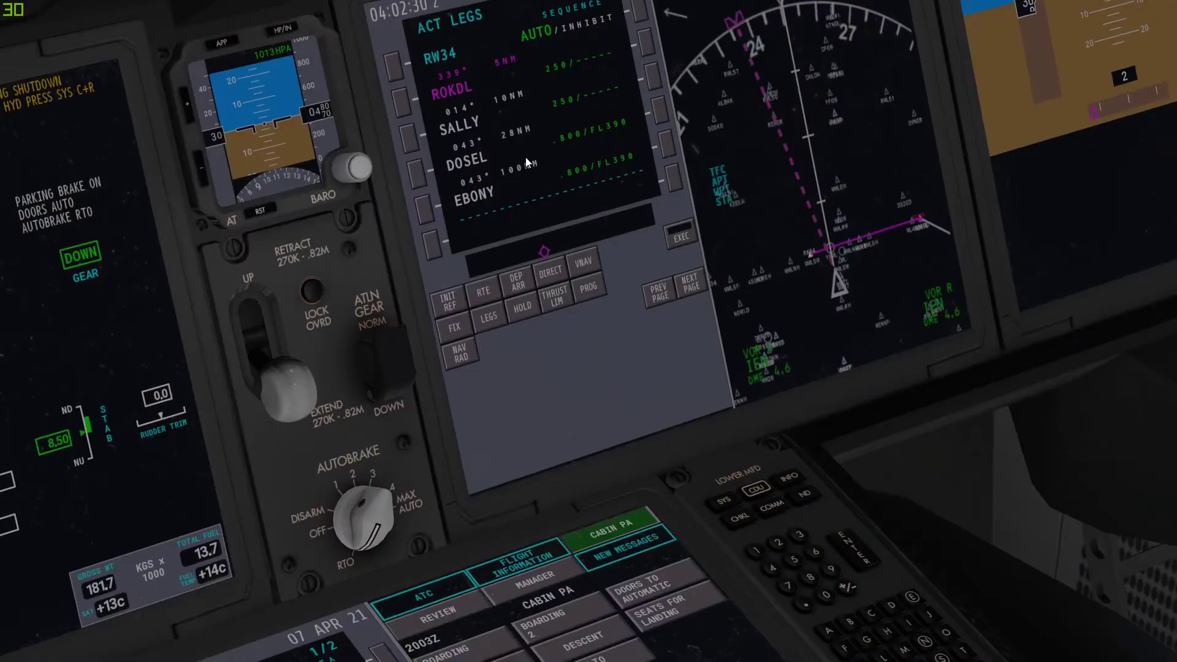
left_click_drag(417, 174, 465, 177)
scroll(544, 174, "down", 4)
left_click_drag(544, 174, 643, 248)
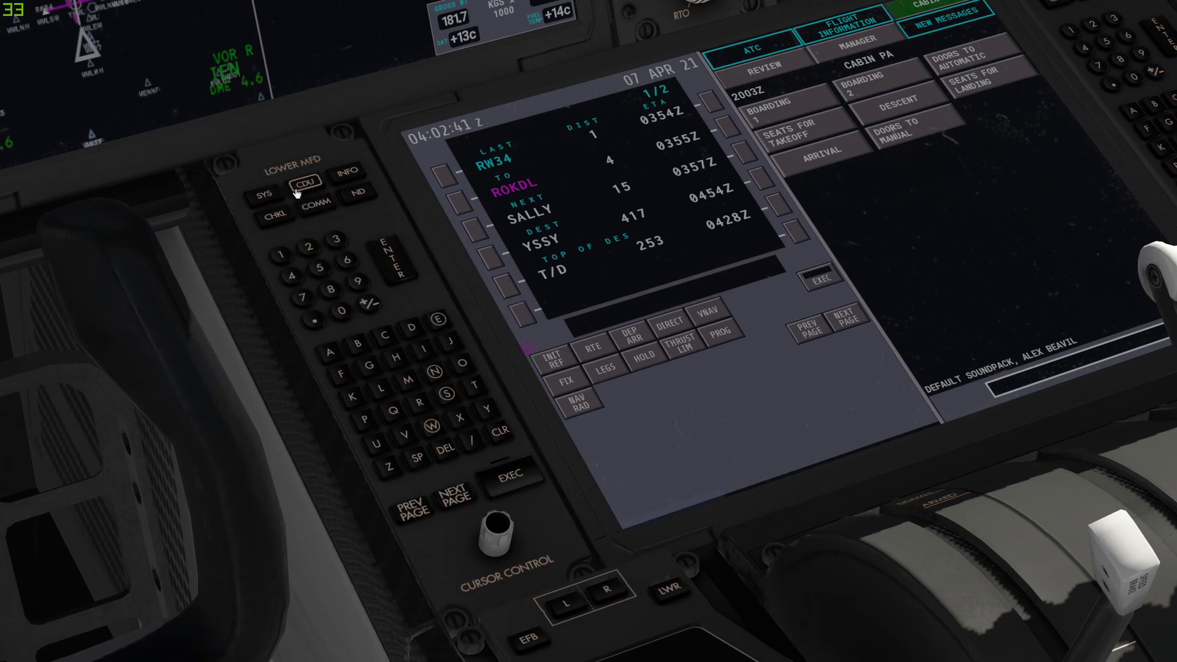
scroll(593, 332, "down", 5)
scroll(604, 311, "up", 4)
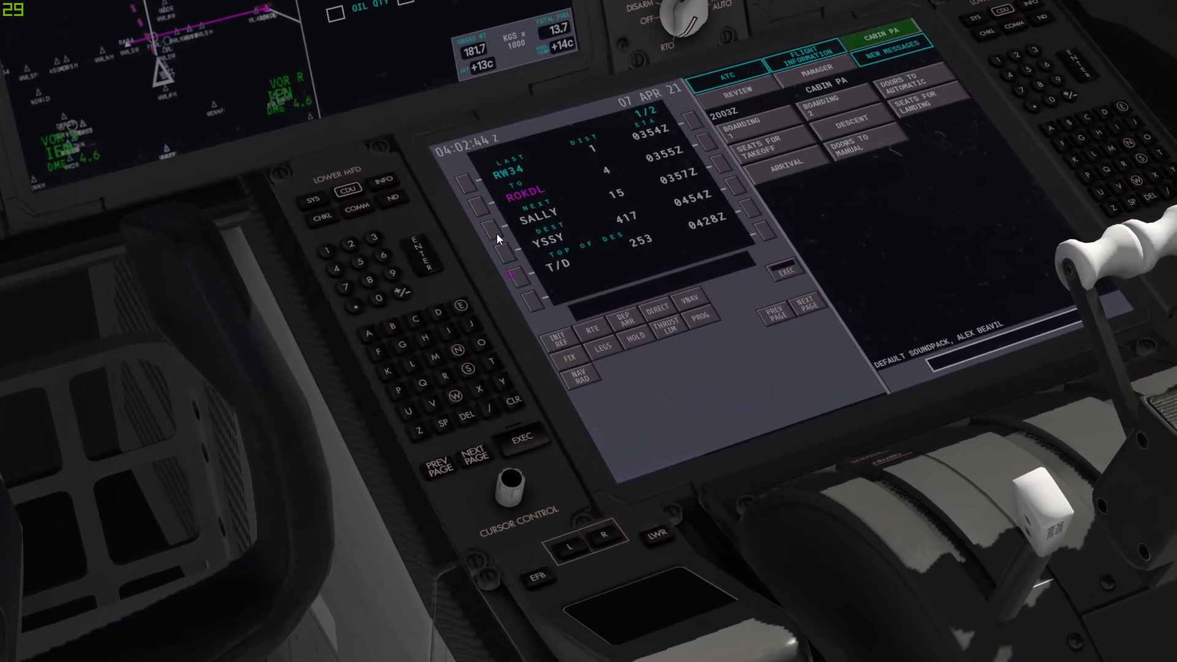